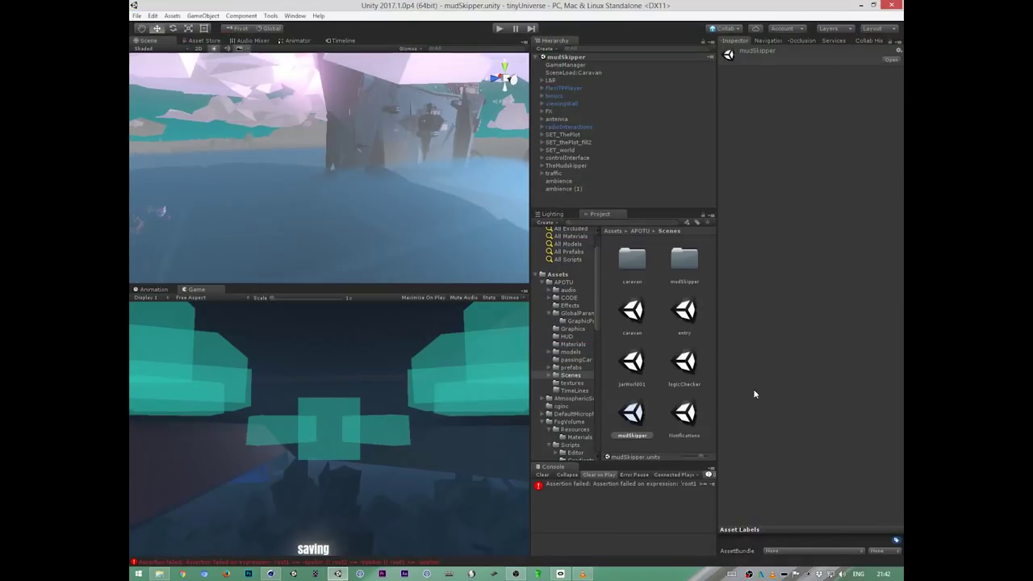
# Step: Inspect the ground and the tall structure in the mudSkipper scene in Unity from several angles
pyautogui.keyDown('alt'); pyautogui.moveTo(500, 178); pyautogui.dragTo(422, 240); pyautogui.keyUp('alt')
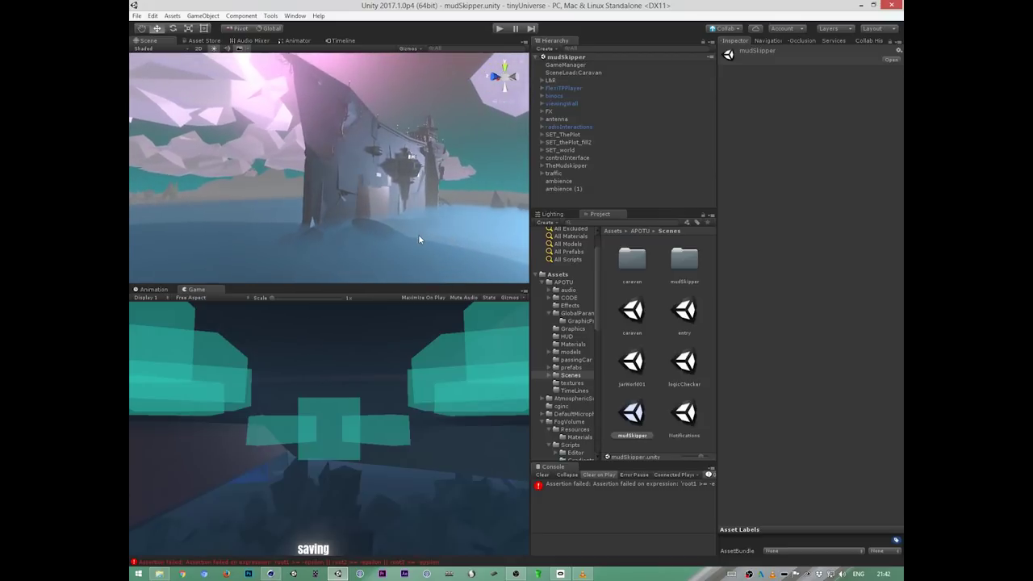
pyautogui.hotkey('alt', 'Tab')
pyautogui.hotkey('alt', 'Tab')
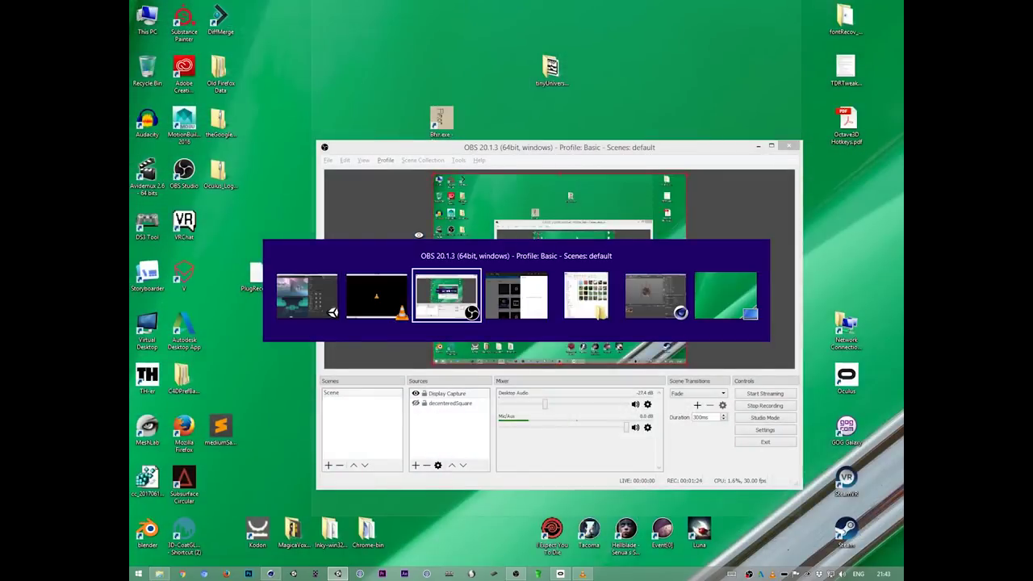
pyautogui.hotkey('alt', 'Tab')
pyautogui.hotkey('alt', 'Tab')
pyautogui.hotkey('alt', 'Tab')
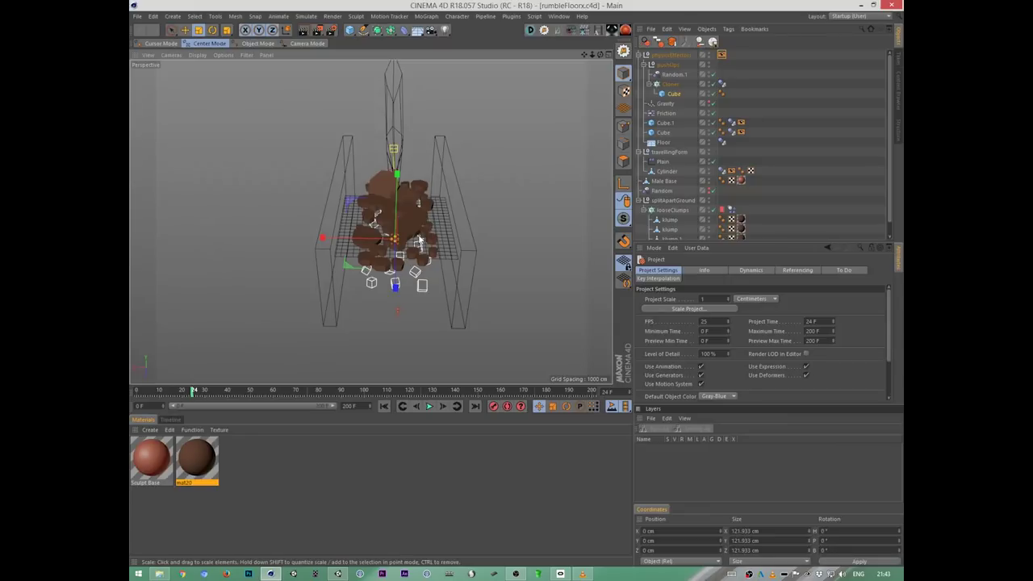
pyautogui.hotkey('alt', 'Tab')
pyautogui.keyDown('alt'); pyautogui.moveTo(444, 190); pyautogui.dragTo(479, 353); pyautogui.keyUp('alt')
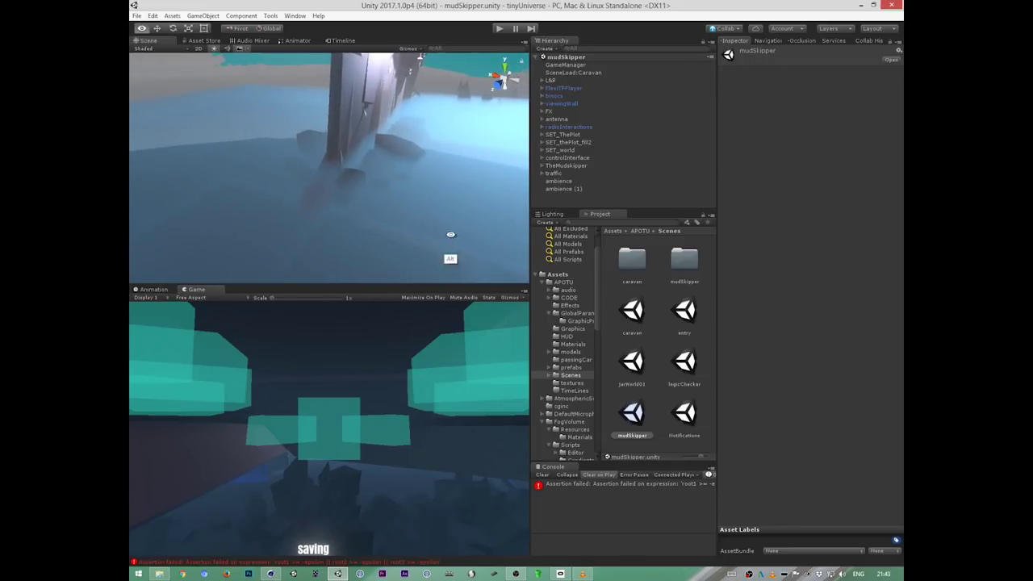
pyautogui.keyDown('alt'); pyautogui.moveTo(457, 239); pyautogui.dragTo(349, 182); pyautogui.keyUp('alt')
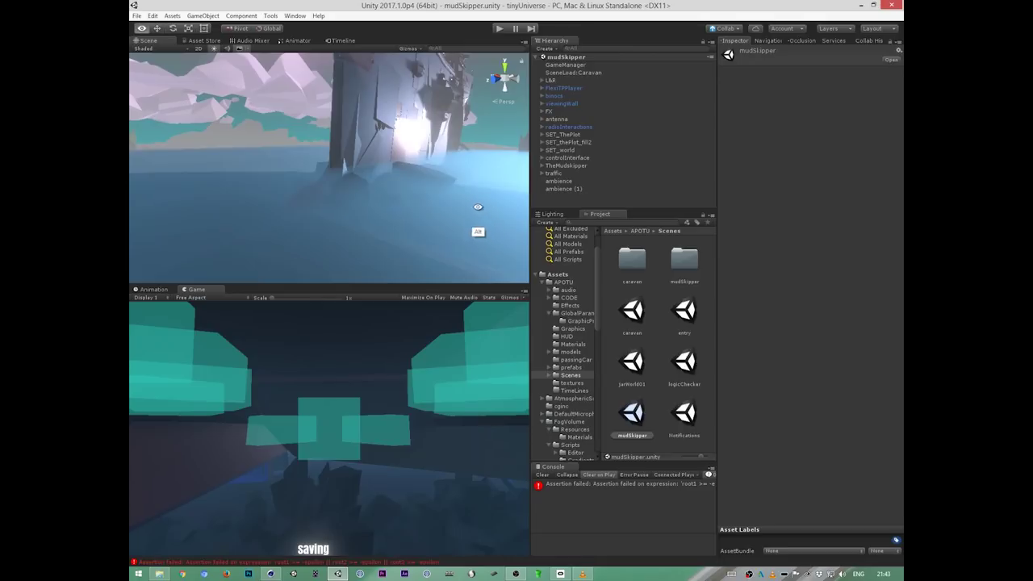
pyautogui.moveTo(475, 205)
pyautogui.keyDown('alt'); pyautogui.mouseDown()
pyautogui.moveTo(447, 227)
pyautogui.moveTo(490, 225)
pyautogui.moveTo(487, 248)
pyautogui.moveTo(479, 210)
pyautogui.mouseUp(); pyautogui.keyUp('alt')
# Step: Switch to Cinema 4D, display the viewport in Gouraud shading with lines, and select the looseClumps cloner
pyautogui.hotkey('alt', 'Tab')
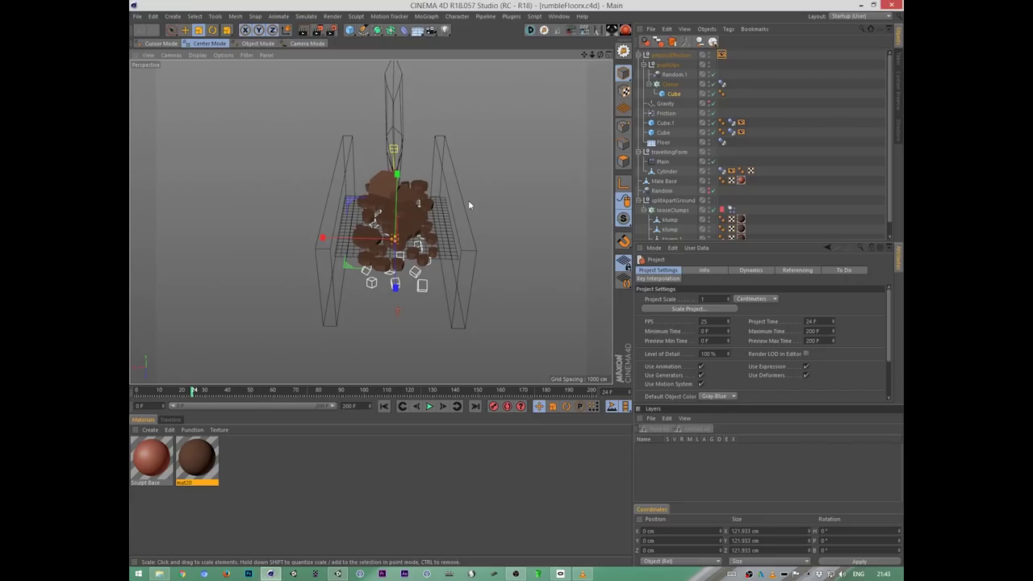
pyautogui.click(563, 314)
pyautogui.keyDown('alt'); pyautogui.moveTo(557, 315); pyautogui.dragTo(537, 282); pyautogui.keyUp('alt')
pyautogui.press('n')
pyautogui.press('b')
pyautogui.click(360, 236)
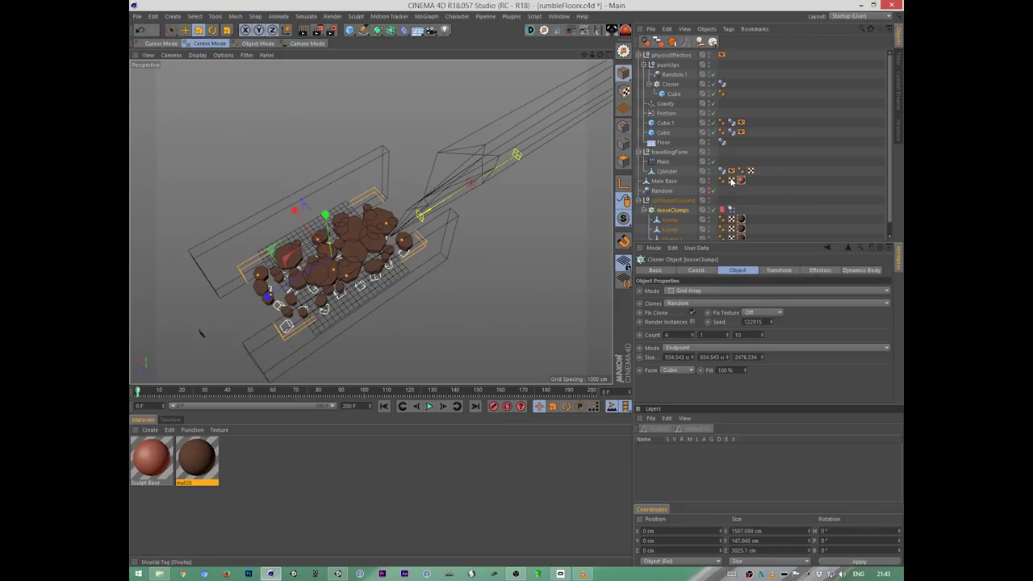
# Step: Disable the looseClumps cloner, the Random and Plain effectors, and the generators and forces under physicsEffectors
pyautogui.click(712, 191)
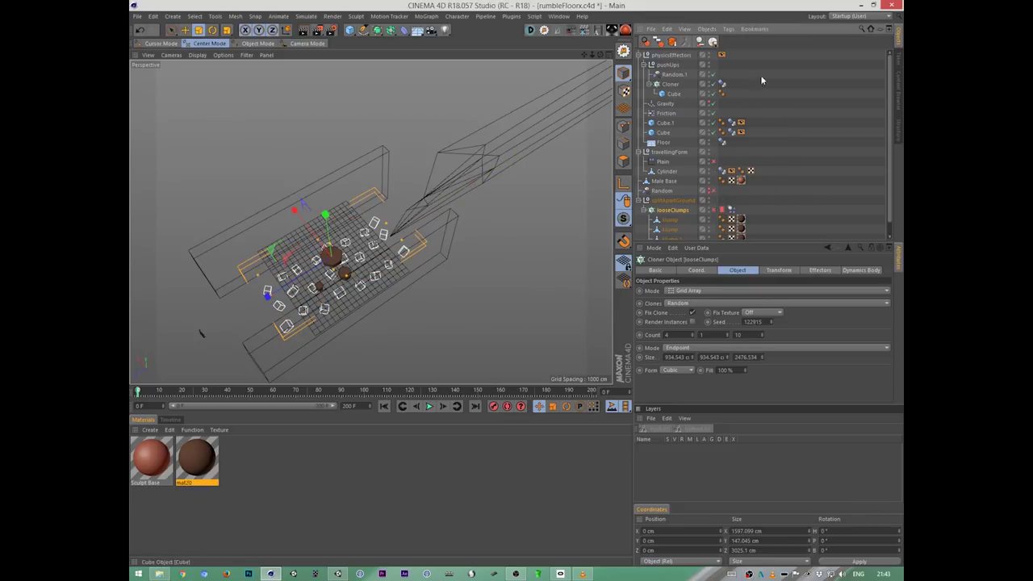
pyautogui.click(714, 133)
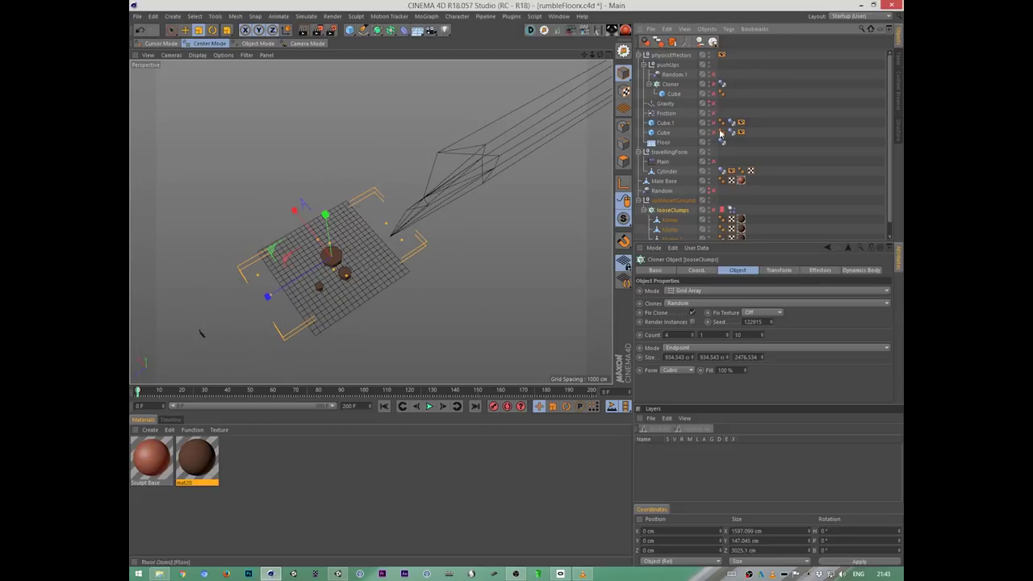
# Step: Enlarge the object list and examine the four klump source pieces under looseClumps
pyautogui.moveTo(801, 243); pyautogui.dragTo(799, 337)
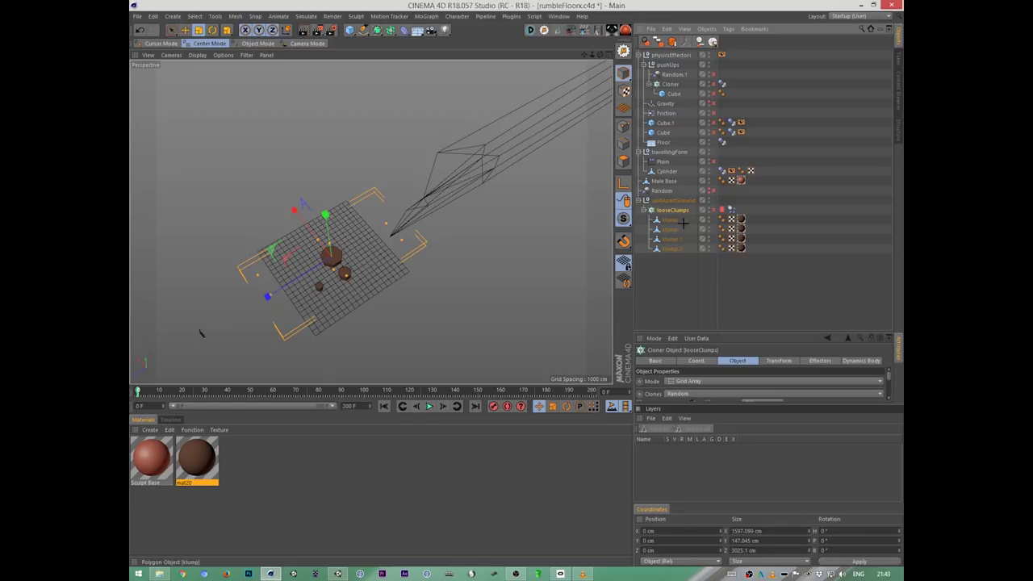
pyautogui.moveTo(678, 231); pyautogui.dragTo(660, 255)
pyautogui.keyDown('alt'); pyautogui.moveTo(593, 268); pyautogui.dragTo(535, 348); pyautogui.keyUp('alt')
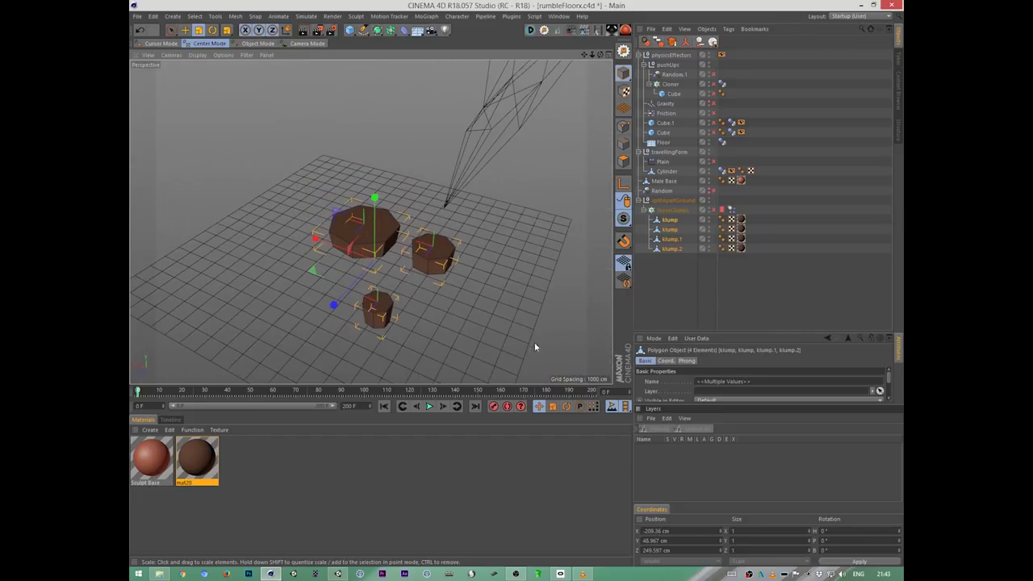
pyautogui.click(677, 229)
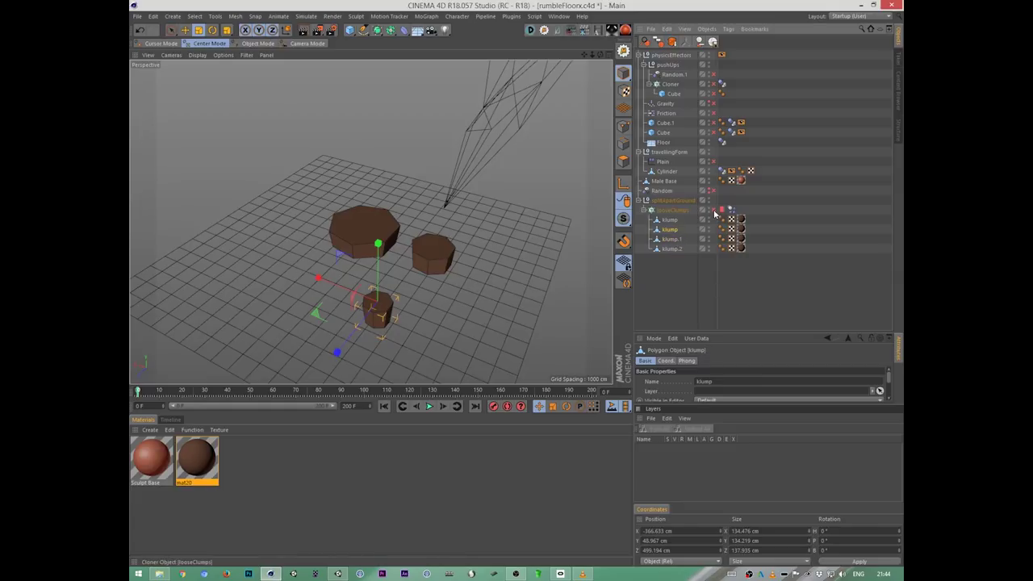
# Step: Enable the looseClumps cloner so that it generates its grid of clumps
pyautogui.click(672, 212)
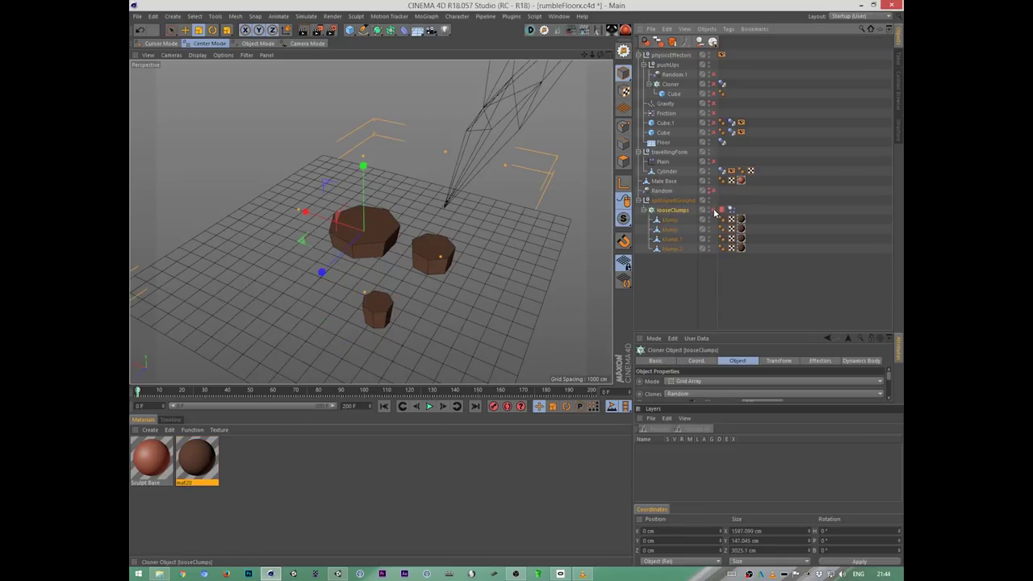
pyautogui.click(712, 209)
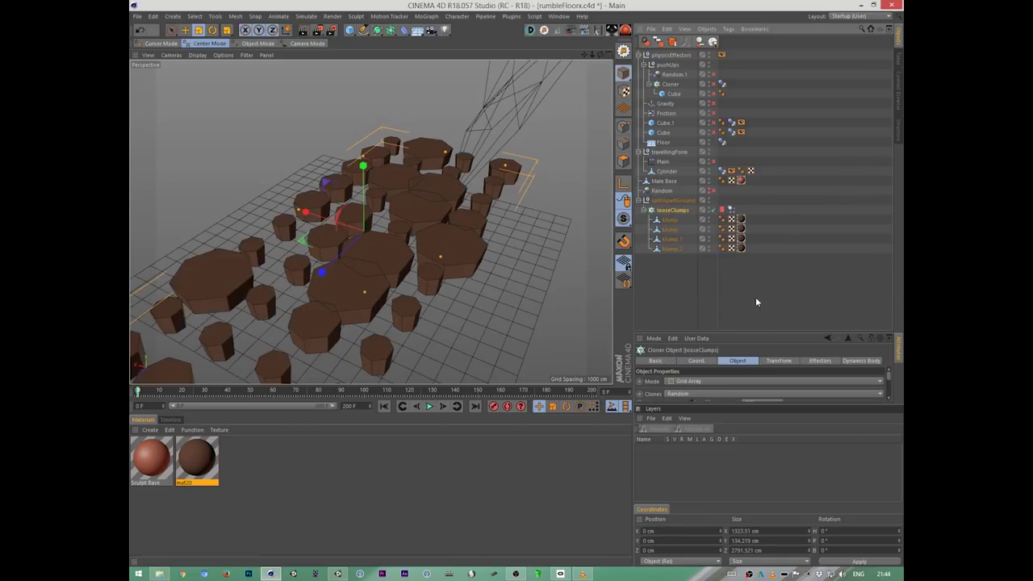
pyautogui.moveTo(548, 291)
pyautogui.keyDown('alt'); pyautogui.mouseDown()
pyautogui.moveTo(488, 328)
pyautogui.moveTo(579, 284)
pyautogui.moveTo(551, 299)
pyautogui.mouseUp(); pyautogui.keyUp('alt')
pyautogui.keyDown('alt'); pyautogui.moveTo(551, 300); pyautogui.dragTo(497, 319, button='right'); pyautogui.keyUp('alt')
pyautogui.moveTo(497, 323)
pyautogui.keyDown('alt'); pyautogui.mouseDown()
pyautogui.moveTo(505, 299)
pyautogui.moveTo(477, 331)
pyautogui.moveTo(483, 324)
pyautogui.mouseUp(); pyautogui.keyUp('alt')
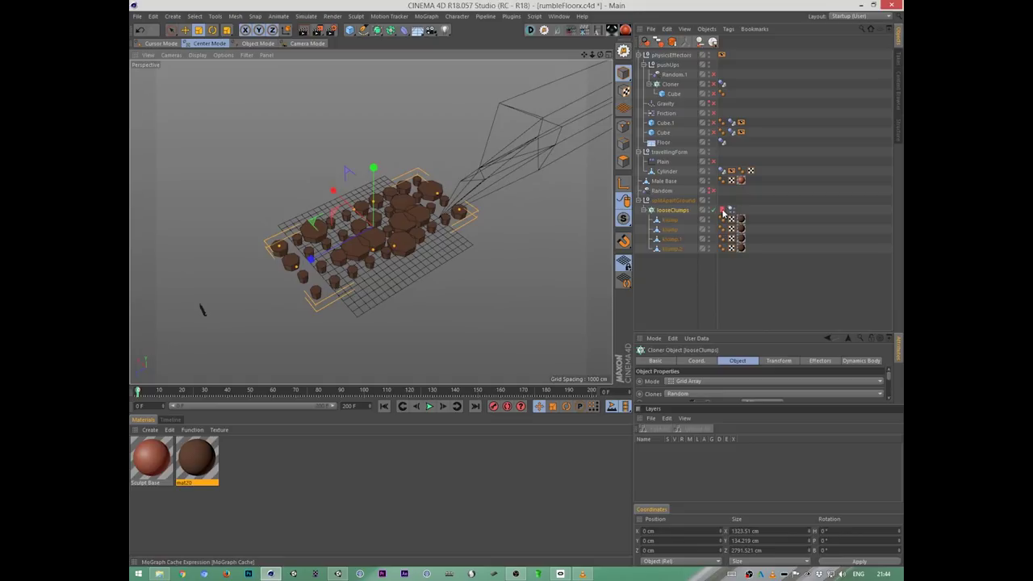
pyautogui.moveTo(422, 313)
pyautogui.keyDown('alt'); pyautogui.mouseDown(button='right')
pyautogui.moveTo(588, 265)
pyautogui.moveTo(510, 292)
pyautogui.moveTo(566, 278)
pyautogui.mouseUp(button='right'); pyautogui.keyUp('alt')
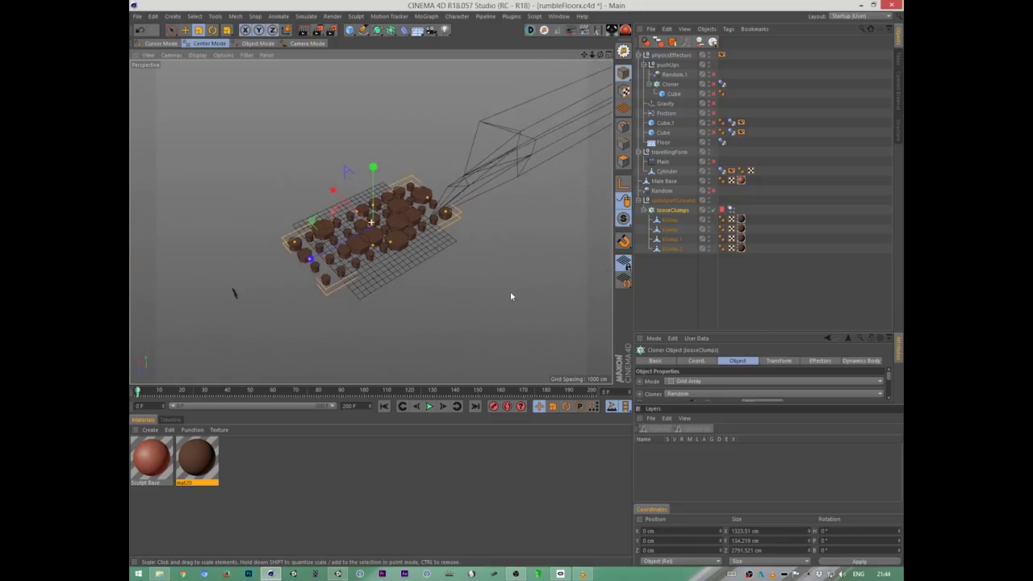
# Step: Enable the Random effector to vary the cloned clumps
pyautogui.moveTo(566, 279)
pyautogui.keyDown('alt'); pyautogui.mouseDown()
pyautogui.moveTo(477, 280)
pyautogui.moveTo(464, 270)
pyautogui.moveTo(455, 240)
pyautogui.moveTo(570, 283)
pyautogui.moveTo(565, 292)
pyautogui.moveTo(531, 203)
pyautogui.moveTo(502, 186)
pyautogui.moveTo(444, 218)
pyautogui.mouseUp(); pyautogui.keyUp('alt')
pyautogui.hotkey('ctrl', 'z')
pyautogui.click(713, 191)
pyautogui.keyDown('alt'); pyautogui.moveTo(517, 242); pyautogui.dragTo(542, 321); pyautogui.keyUp('alt')
# Step: Enlarge the attributes area and review the collision settings of the Dynamics Body tag on looseClumps
pyautogui.click(732, 210)
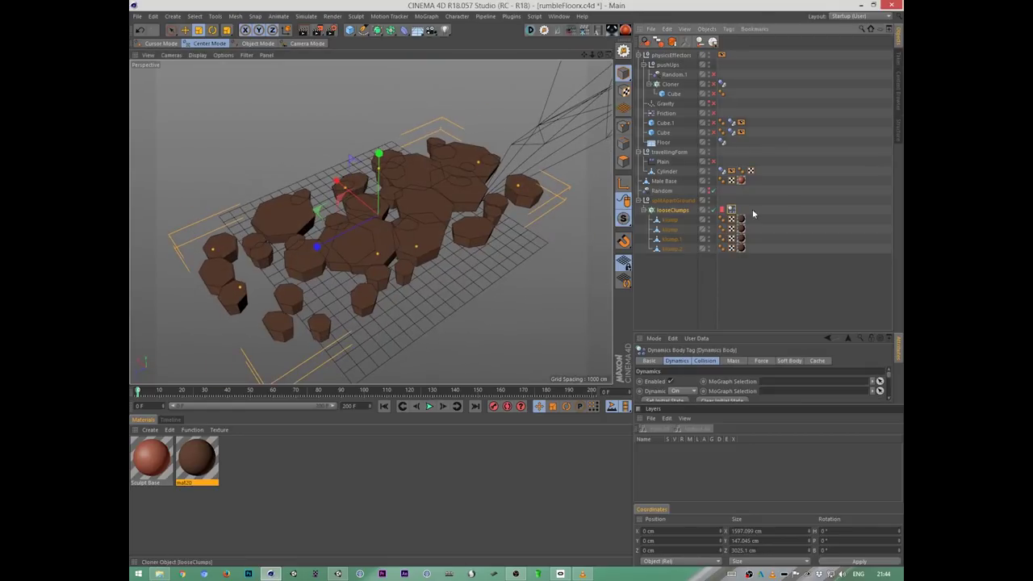
pyautogui.moveTo(757, 330); pyautogui.dragTo(758, 292)
pyautogui.moveTo(782, 404); pyautogui.dragTo(782, 457)
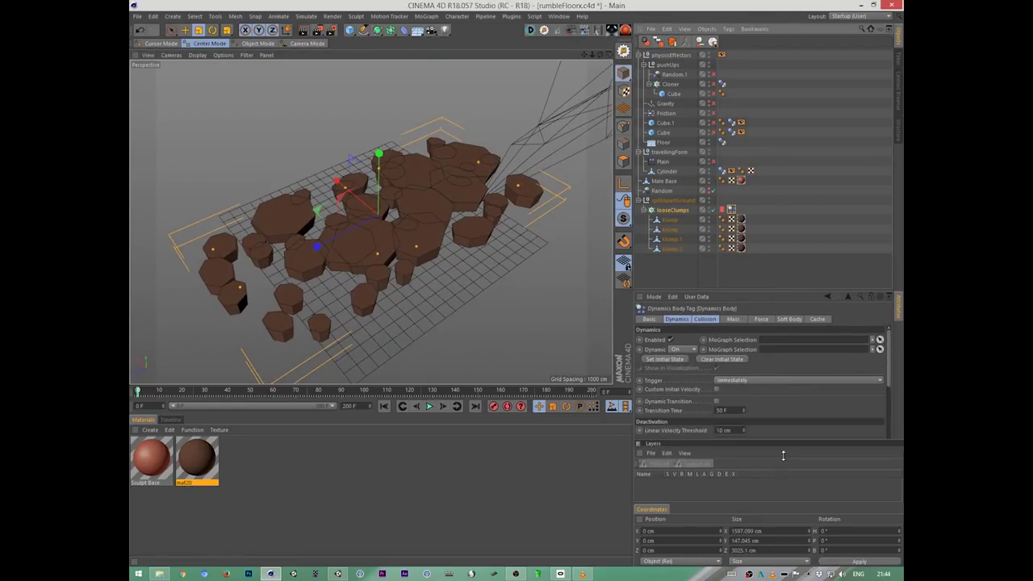
pyautogui.click(706, 319)
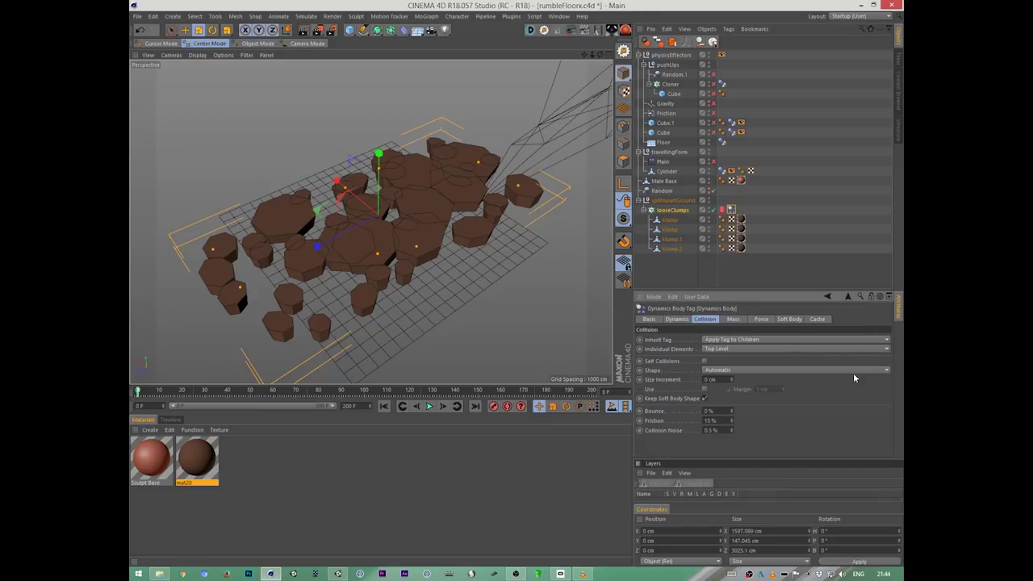
pyautogui.click(744, 340)
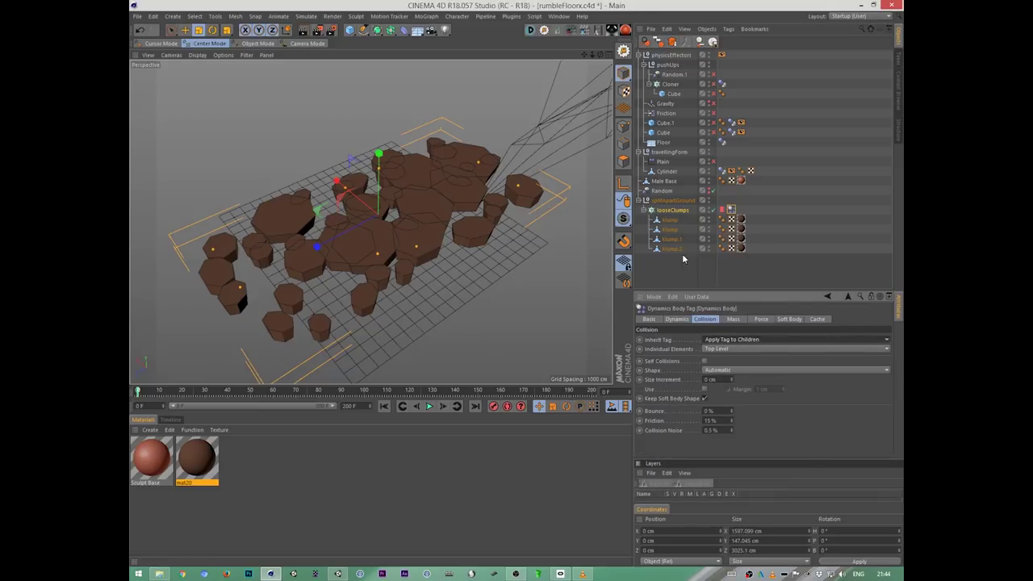
pyautogui.keyDown('alt'); pyautogui.moveTo(512, 330); pyautogui.dragTo(504, 328); pyautogui.keyUp('alt')
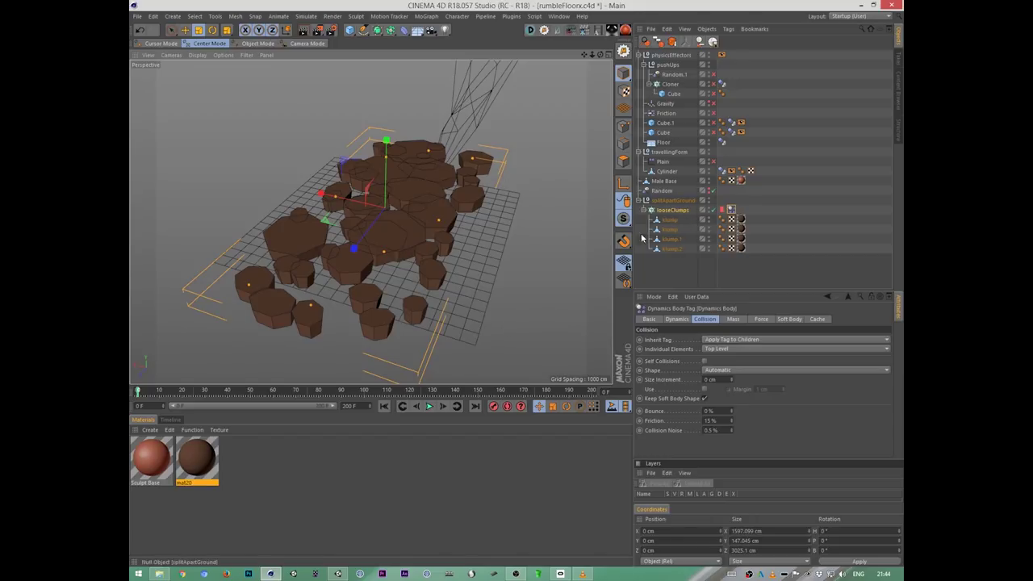
pyautogui.keyDown('alt'); pyautogui.moveTo(526, 308); pyautogui.dragTo(557, 319); pyautogui.keyUp('alt')
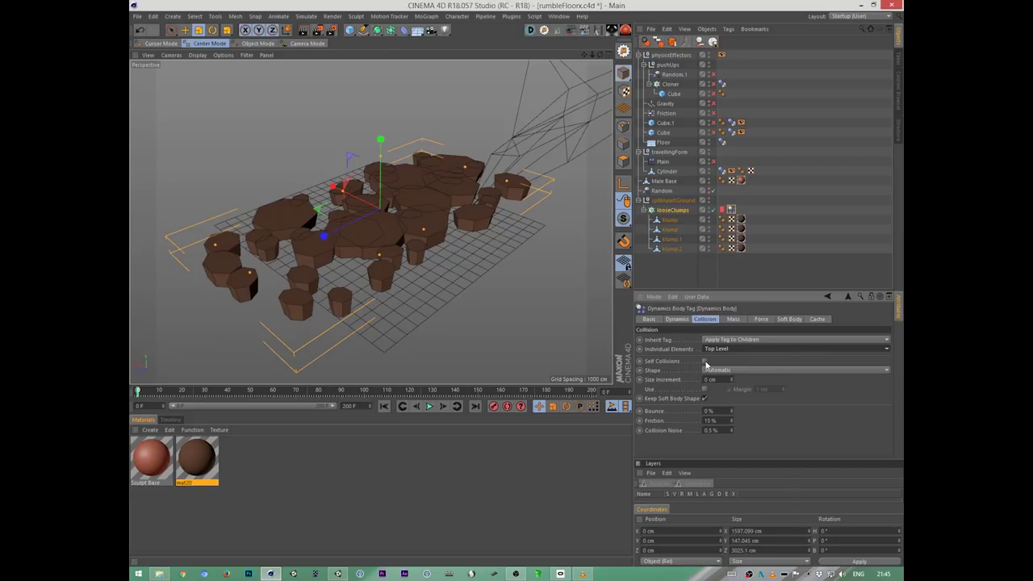
# Step: Select the Floor object beneath the clumps and examine its Dynamics Body tag's collision settings
pyautogui.keyDown('alt'); pyautogui.moveTo(590, 347); pyautogui.dragTo(541, 260); pyautogui.keyUp('alt')
pyautogui.keyDown('alt'); pyautogui.moveTo(540, 260); pyautogui.dragTo(592, 276, button='right'); pyautogui.keyUp('alt')
pyautogui.keyDown('alt'); pyautogui.moveTo(591, 276); pyautogui.dragTo(436, 257); pyautogui.keyUp('alt')
pyautogui.keyDown('alt'); pyautogui.moveTo(408, 188); pyautogui.dragTo(450, 325); pyautogui.keyUp('alt')
pyautogui.click(418, 296)
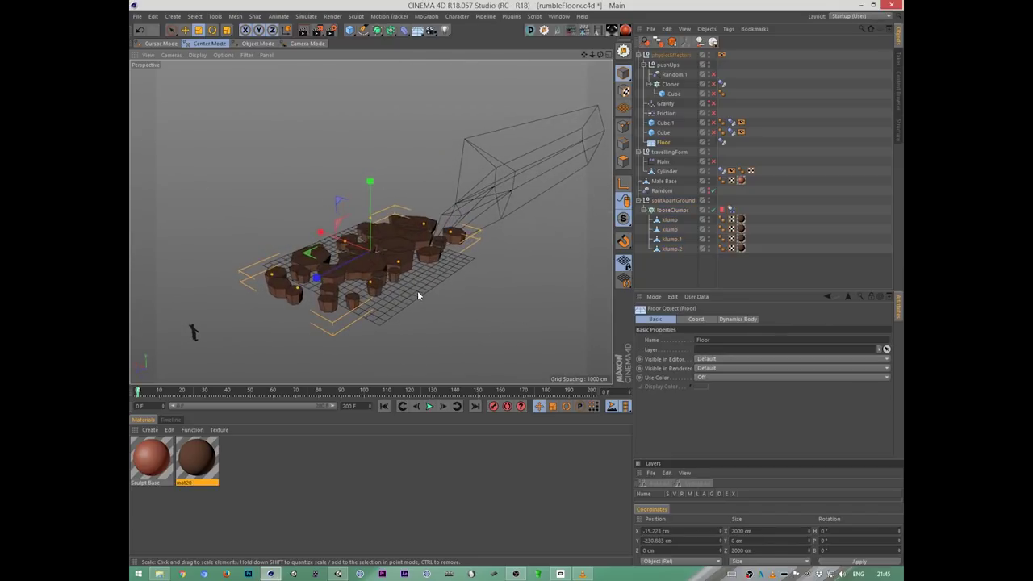
pyautogui.keyDown('ctrl'); pyautogui.moveTo(711, 145); pyautogui.dragTo(717, 143); pyautogui.keyUp('ctrl')
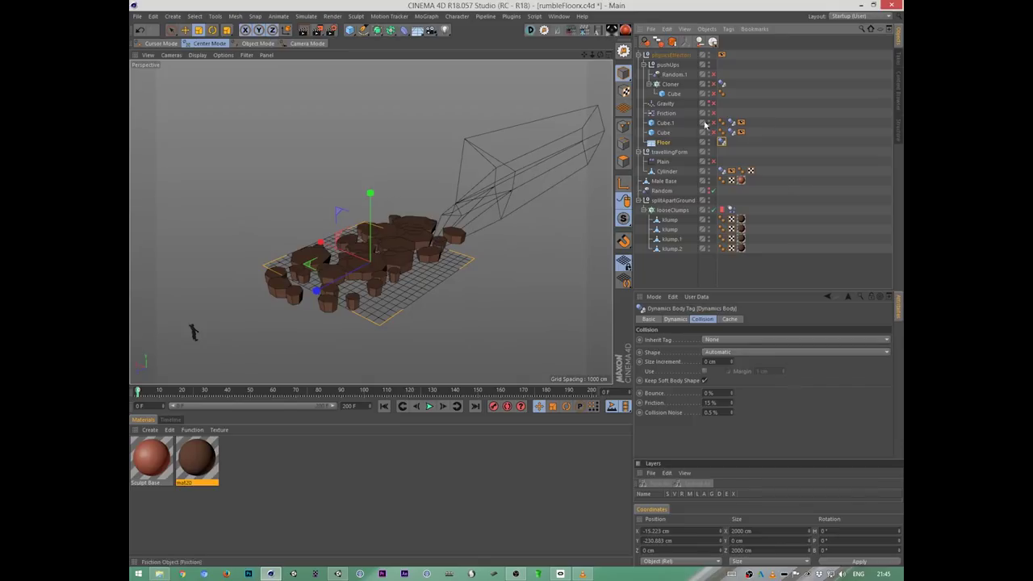
# Step: Enable the side walls Cube and Cube.1, play the simulation, and scrub back to frame 4
pyautogui.keyDown('alt'); pyautogui.moveTo(484, 279); pyautogui.dragTo(553, 295); pyautogui.keyUp('alt')
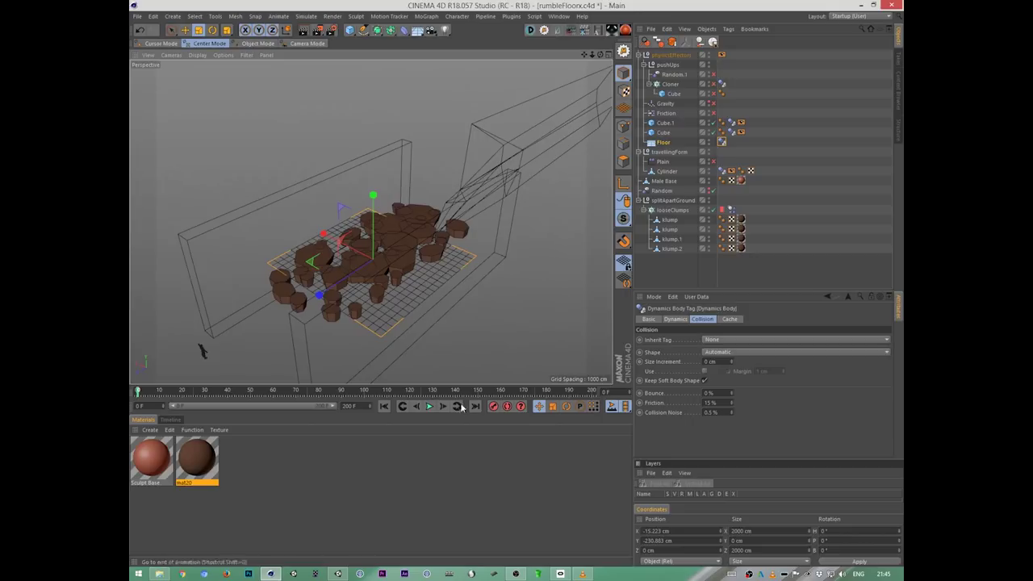
pyautogui.click(429, 406)
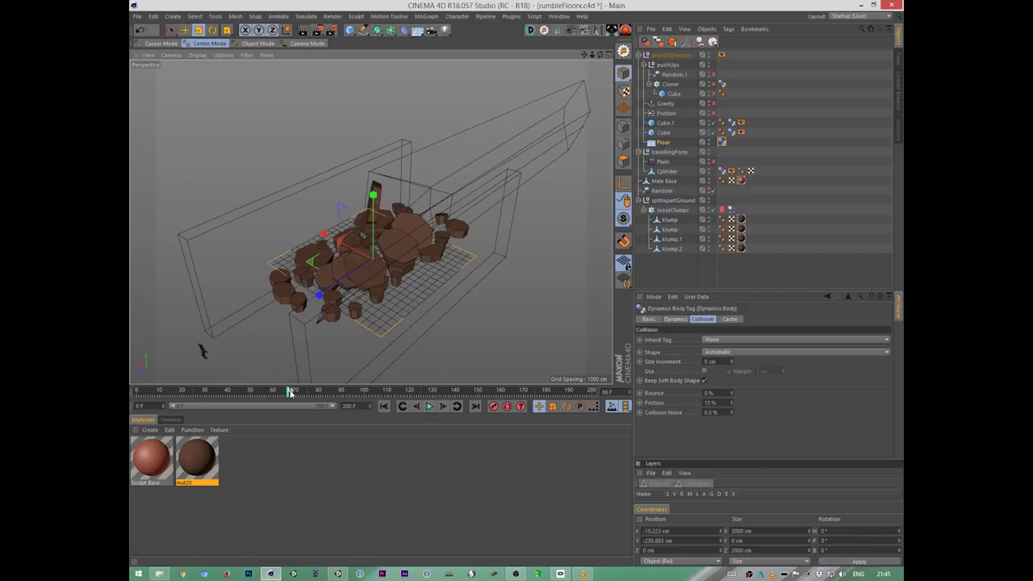
pyautogui.moveTo(290, 392); pyautogui.dragTo(146, 394)
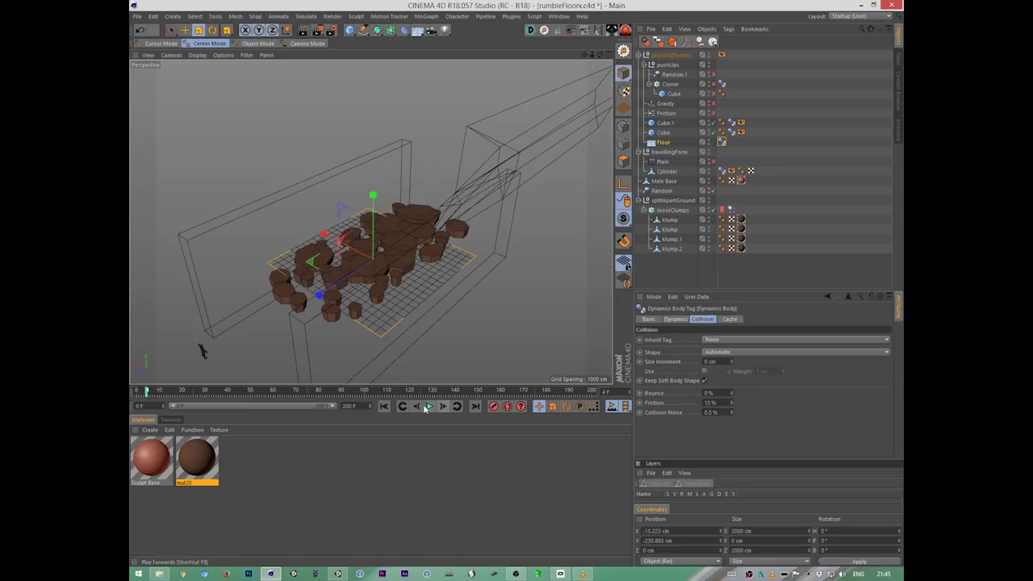
# Step: Select the travelling Cylinder and inspect its shape up close with display tags switched off in the viewport
pyautogui.keyDown('alt'); pyautogui.moveTo(555, 292); pyautogui.dragTo(522, 299); pyautogui.keyUp('alt')
pyautogui.keyDown('alt'); pyautogui.moveTo(578, 290); pyautogui.dragTo(527, 299, button='middle'); pyautogui.keyUp('alt')
pyautogui.keyDown('alt'); pyautogui.moveTo(527, 300); pyautogui.dragTo(408, 247); pyautogui.keyUp('alt')
pyautogui.click(409, 275)
pyautogui.press('n')
pyautogui.press('o')
pyautogui.moveTo(408, 275)
pyautogui.keyDown('alt'); pyautogui.mouseDown()
pyautogui.moveTo(489, 284)
pyautogui.moveTo(441, 297)
pyautogui.moveTo(463, 283)
pyautogui.moveTo(498, 286)
pyautogui.moveTo(491, 316)
pyautogui.moveTo(461, 315)
pyautogui.moveTo(547, 286)
pyautogui.moveTo(461, 326)
pyautogui.moveTo(422, 311)
pyautogui.moveTo(459, 323)
pyautogui.moveTo(483, 300)
pyautogui.moveTo(515, 338)
pyautogui.moveTo(579, 311)
pyautogui.moveTo(488, 323)
pyautogui.moveTo(486, 307)
pyautogui.moveTo(412, 319)
pyautogui.moveTo(444, 323)
pyautogui.moveTo(414, 318)
pyautogui.moveTo(542, 288)
pyautogui.moveTo(504, 322)
pyautogui.moveTo(531, 331)
pyautogui.moveTo(524, 291)
pyautogui.moveTo(487, 329)
pyautogui.mouseUp(); pyautogui.keyUp('alt')
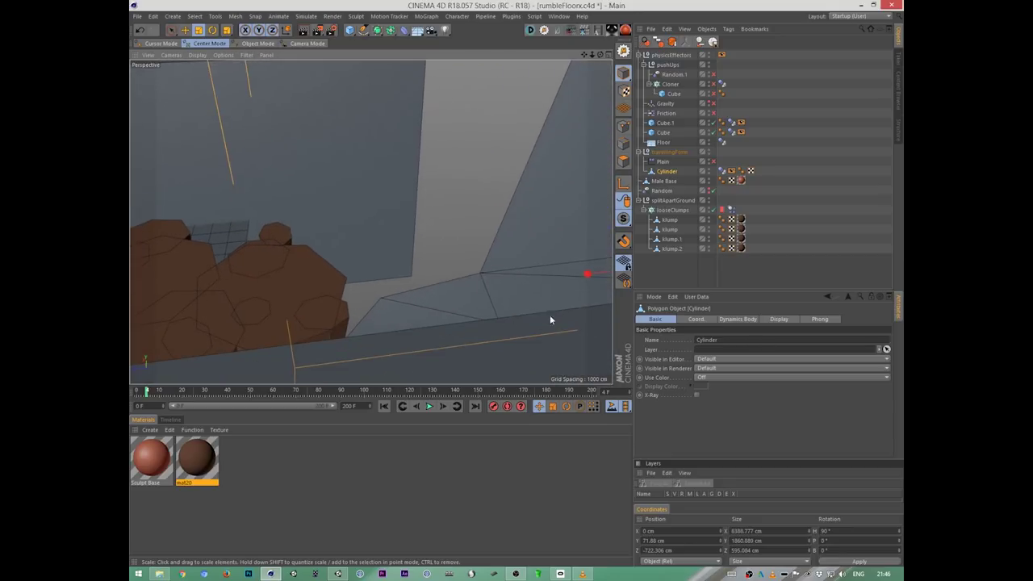
pyautogui.keyDown('alt'); pyautogui.moveTo(577, 318); pyautogui.dragTo(503, 340); pyautogui.keyUp('alt')
pyautogui.keyDown('alt'); pyautogui.moveTo(503, 341); pyautogui.dragTo(559, 345, button='right'); pyautogui.keyUp('alt')
pyautogui.keyDown('alt'); pyautogui.moveTo(559, 344); pyautogui.dragTo(554, 320); pyautogui.keyUp('alt')
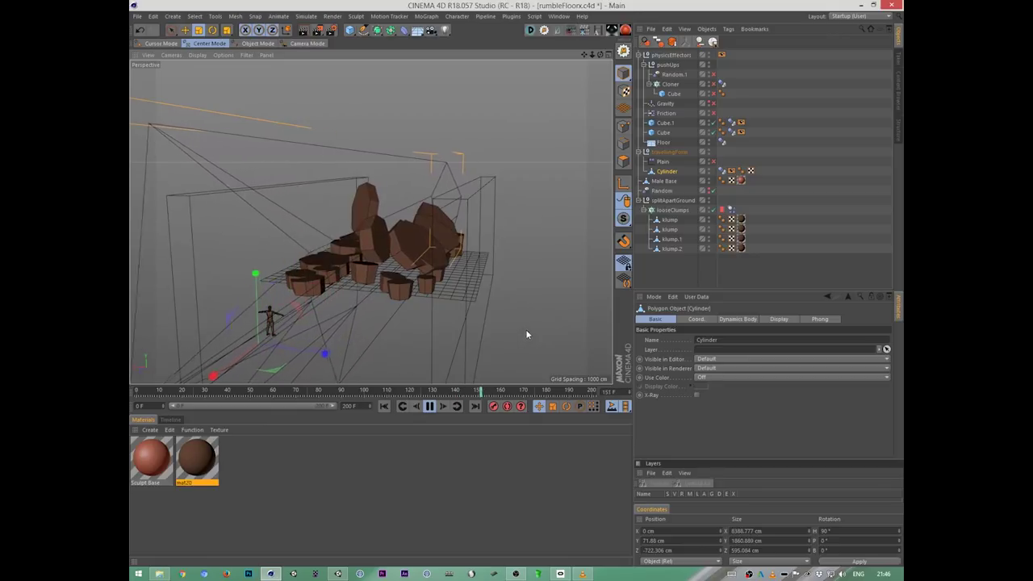
# Step: Enable the Gravity object while the simulation plays, select it, and toggle its viewport visibility
pyautogui.keyDown('alt'); pyautogui.moveTo(525, 310); pyautogui.dragTo(519, 242); pyautogui.keyUp('alt')
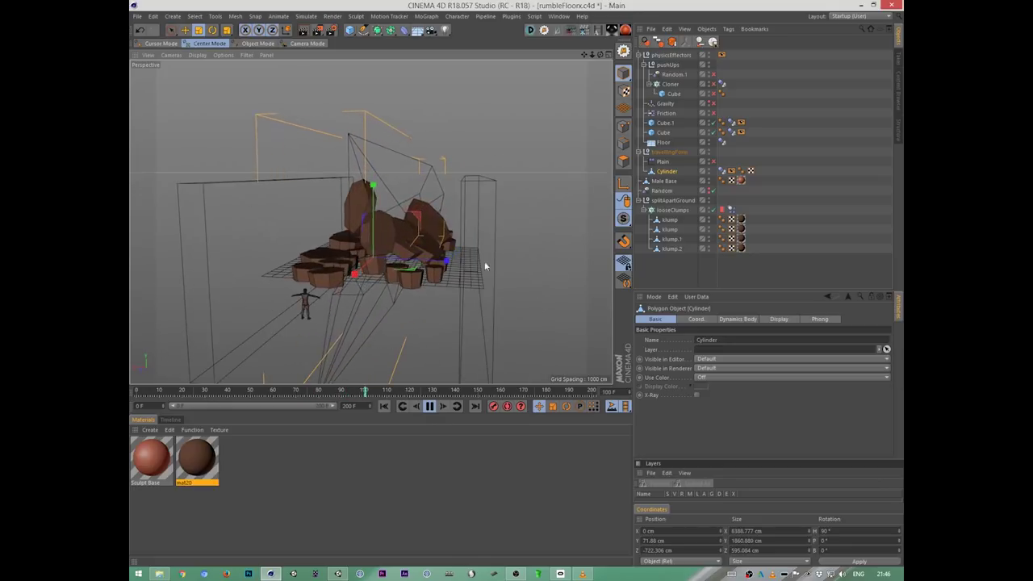
pyautogui.keyDown('alt'); pyautogui.moveTo(549, 325); pyautogui.dragTo(559, 304); pyautogui.keyUp('alt')
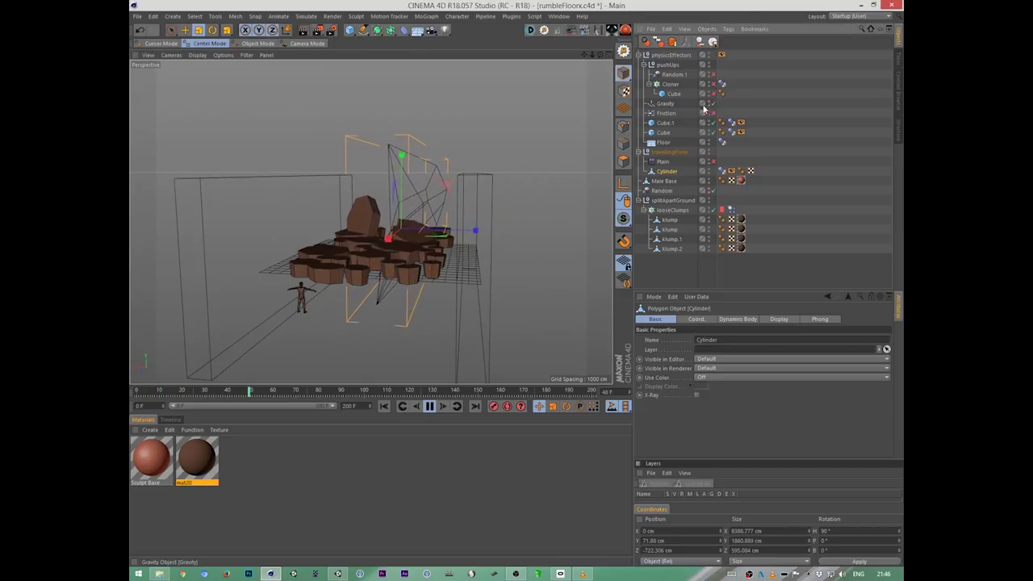
pyautogui.click(659, 106)
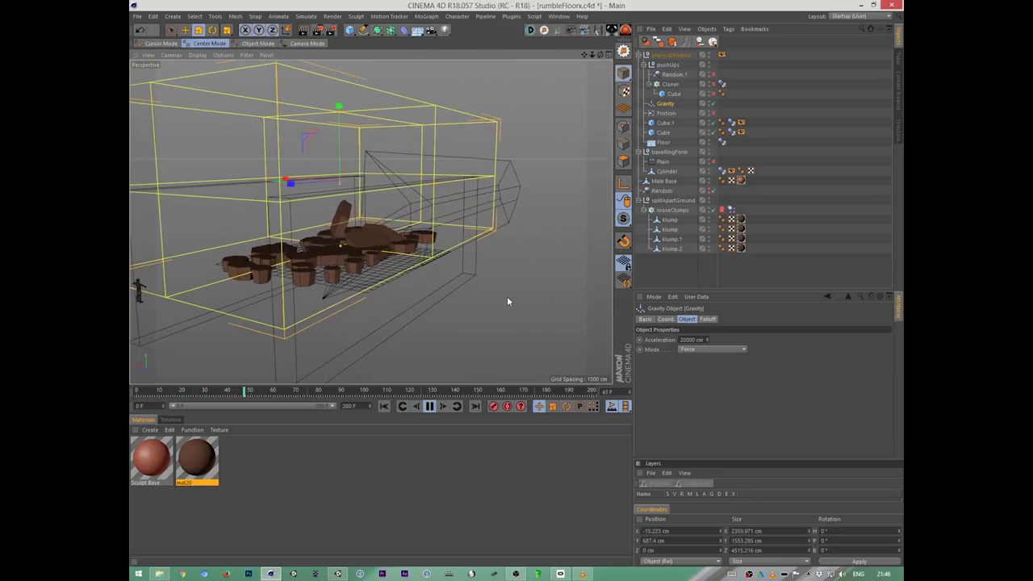
pyautogui.click(708, 102)
pyautogui.click(708, 102)
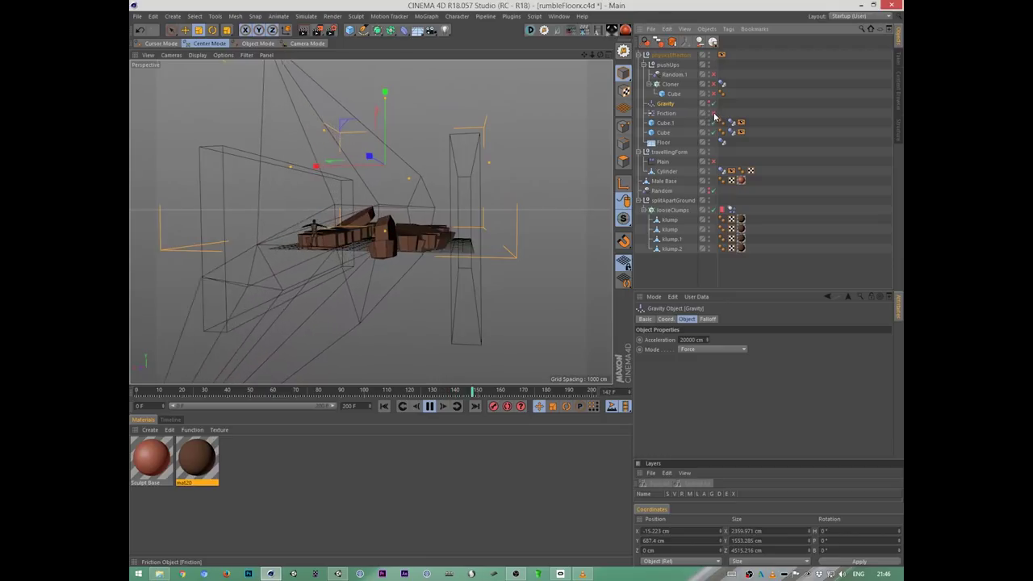
# Step: Enable the Friction object and make its box falloff visible in the viewport
pyautogui.click(686, 111)
pyautogui.click(708, 320)
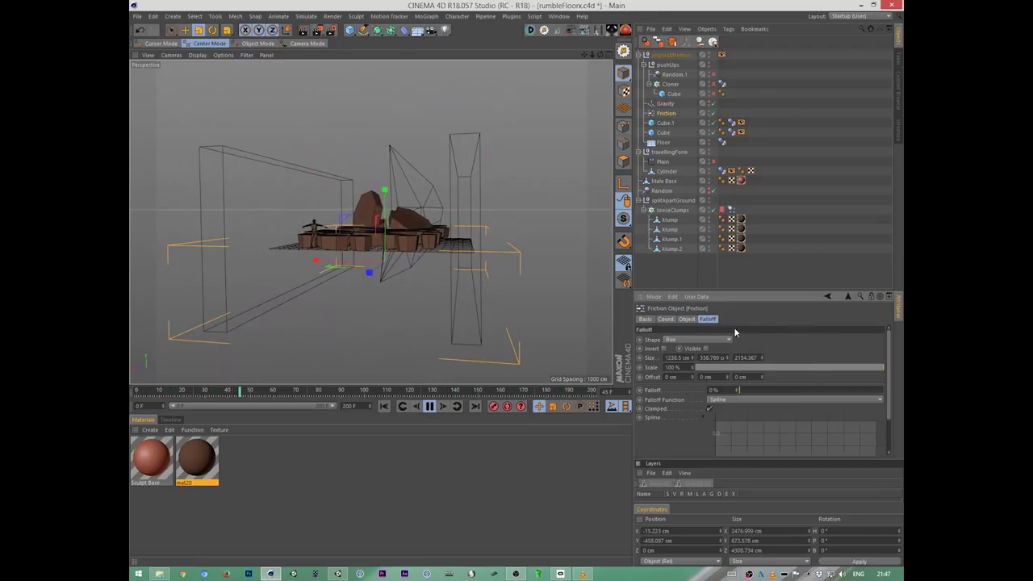
pyautogui.click(706, 348)
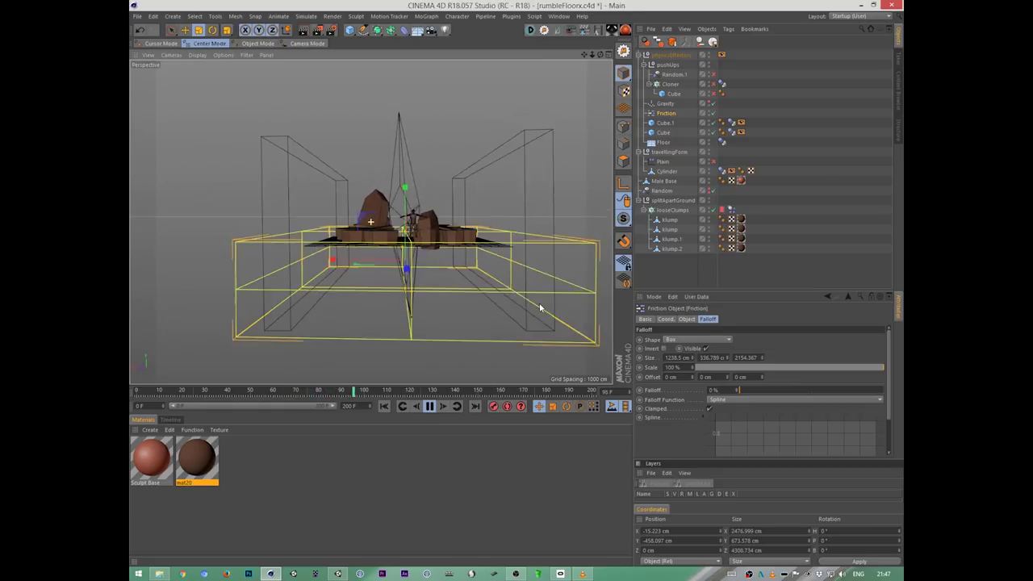
# Step: Watch the playing simulation with the Friction falloff from several angles and return to the first frame
pyautogui.keyDown('alt'); pyautogui.moveTo(549, 295); pyautogui.dragTo(432, 360); pyautogui.keyUp('alt')
pyautogui.keyDown('alt'); pyautogui.moveTo(495, 349); pyautogui.dragTo(552, 282); pyautogui.keyUp('alt')
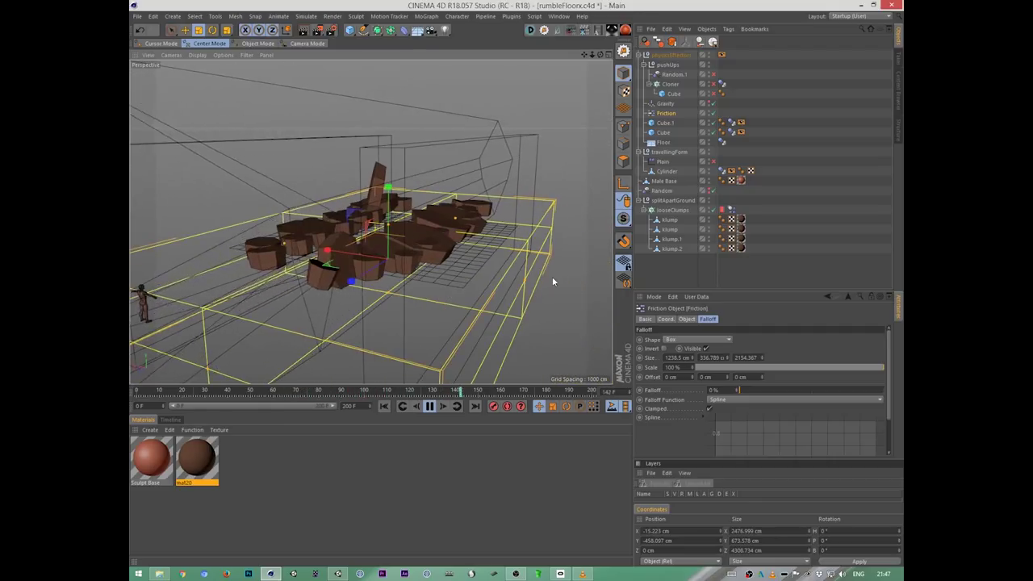
pyautogui.click(386, 406)
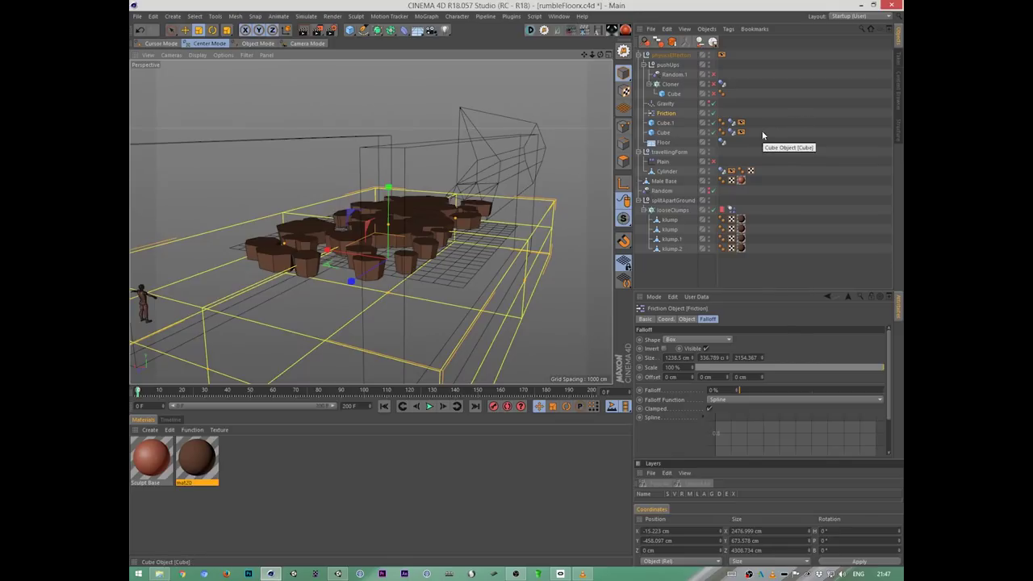
# Step: Place the project's Use Animation setting in the viewport as a HUD element and switch it off
pyautogui.hotkey('ctrl', 'd')
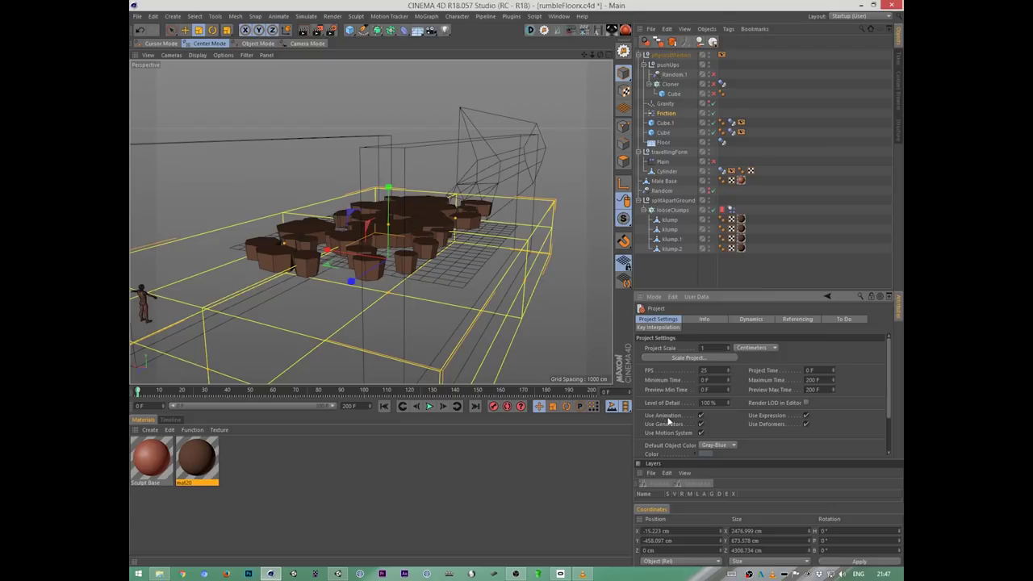
pyautogui.click(600, 84)
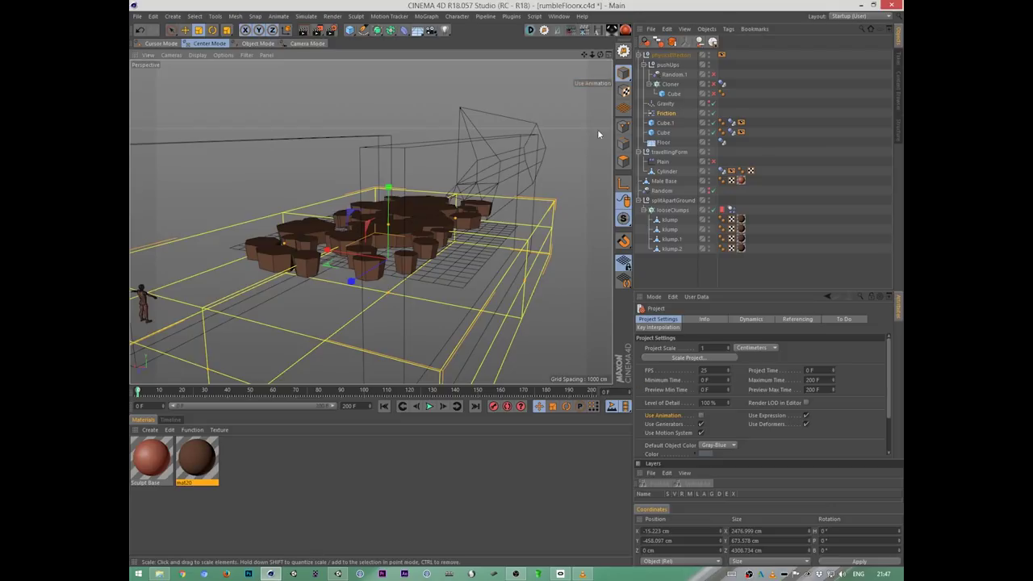
# Step: Select the Cloner under pushUps and enable both it and its child Cube
pyautogui.click(672, 85)
pyautogui.keyDown('alt'); pyautogui.moveTo(549, 313); pyautogui.dragTo(524, 292); pyautogui.keyUp('alt')
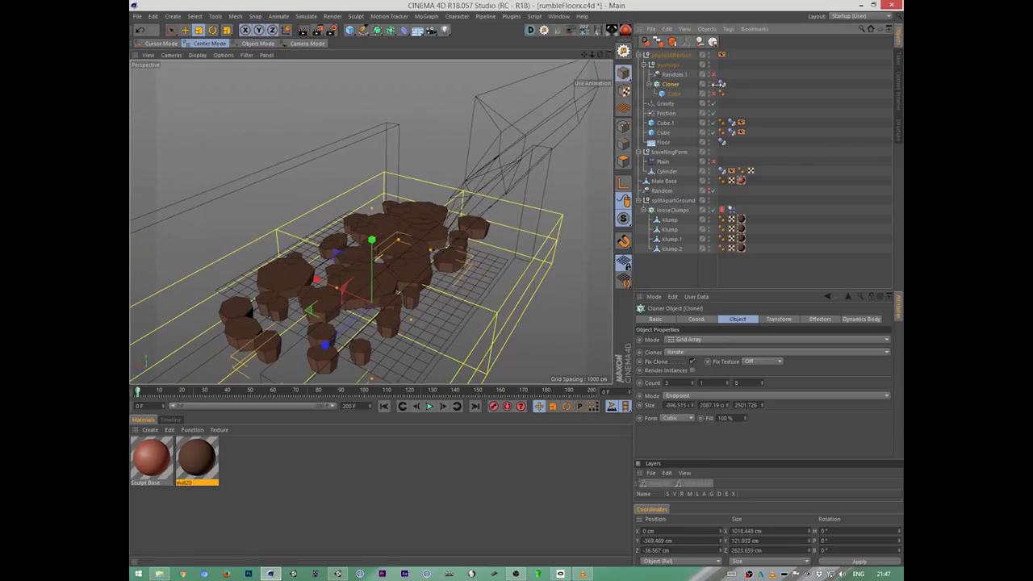
pyautogui.keyDown('alt'); pyautogui.moveTo(591, 211); pyautogui.dragTo(570, 300); pyautogui.keyUp('alt')
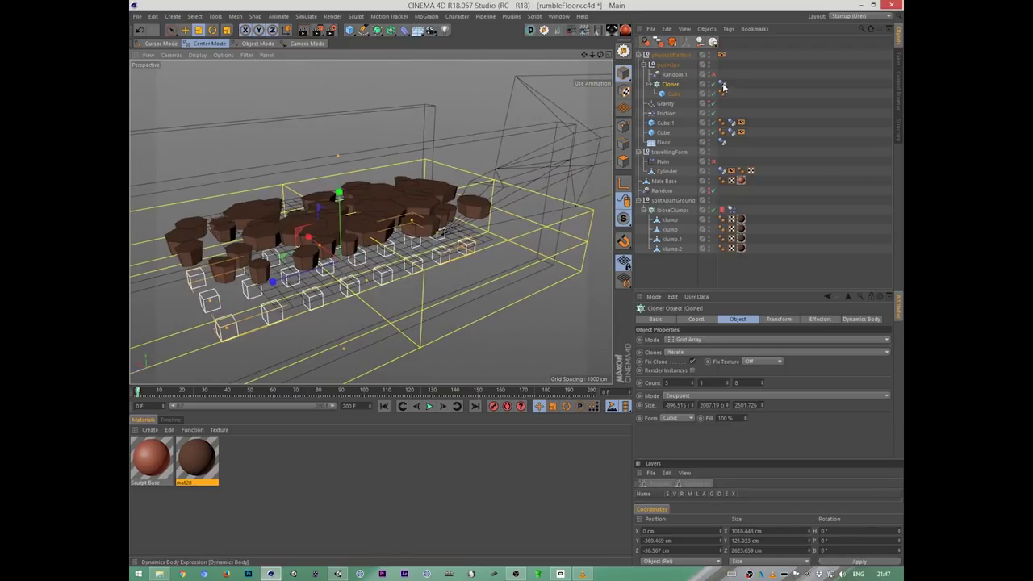
# Step: Inspect the collision settings of the Dynamics Body tag on the pushUps Cloner
pyautogui.click(723, 85)
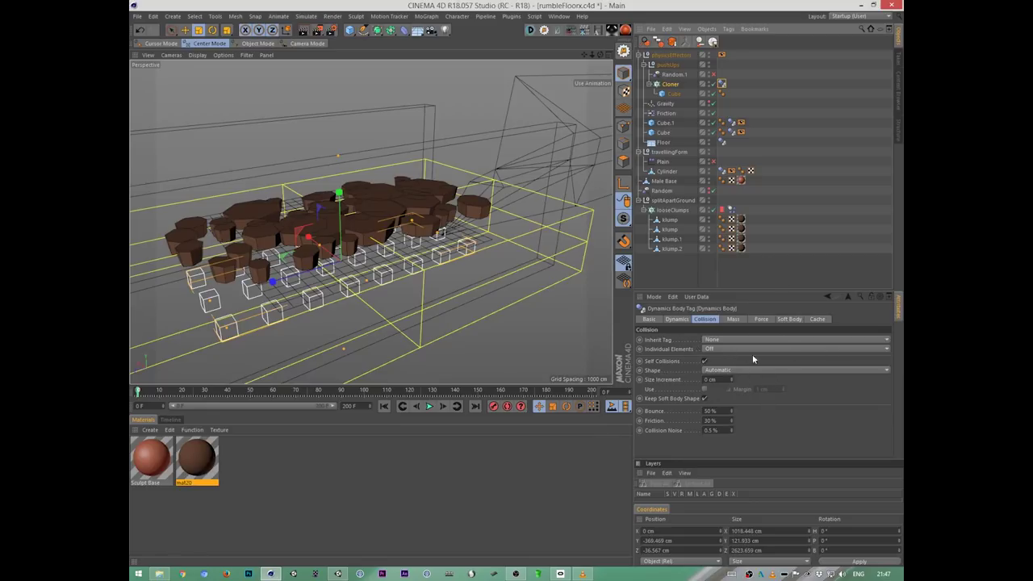
pyautogui.rightClick(669, 85)
pyautogui.moveTo(753, 170)
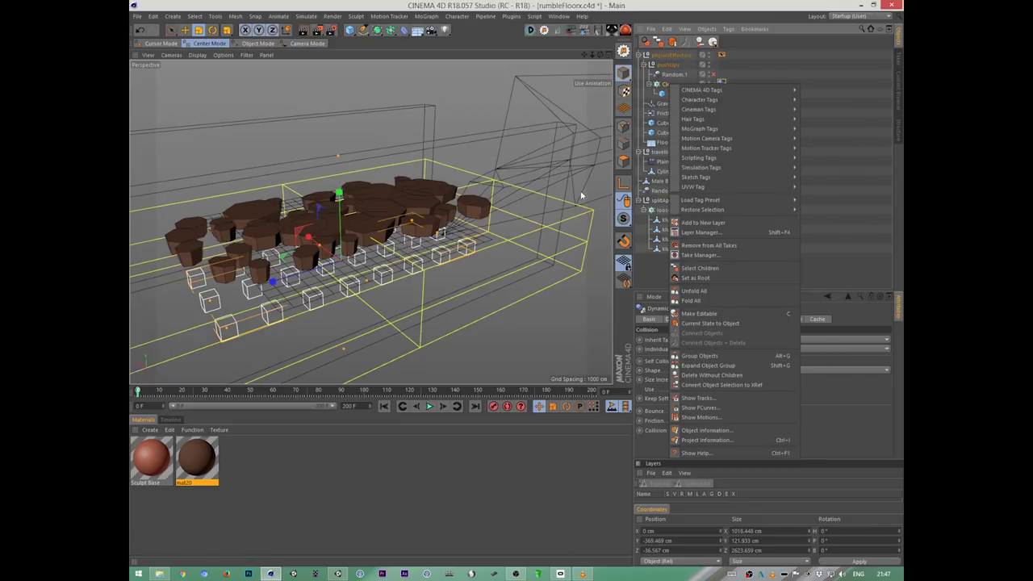
pyautogui.click(849, 423)
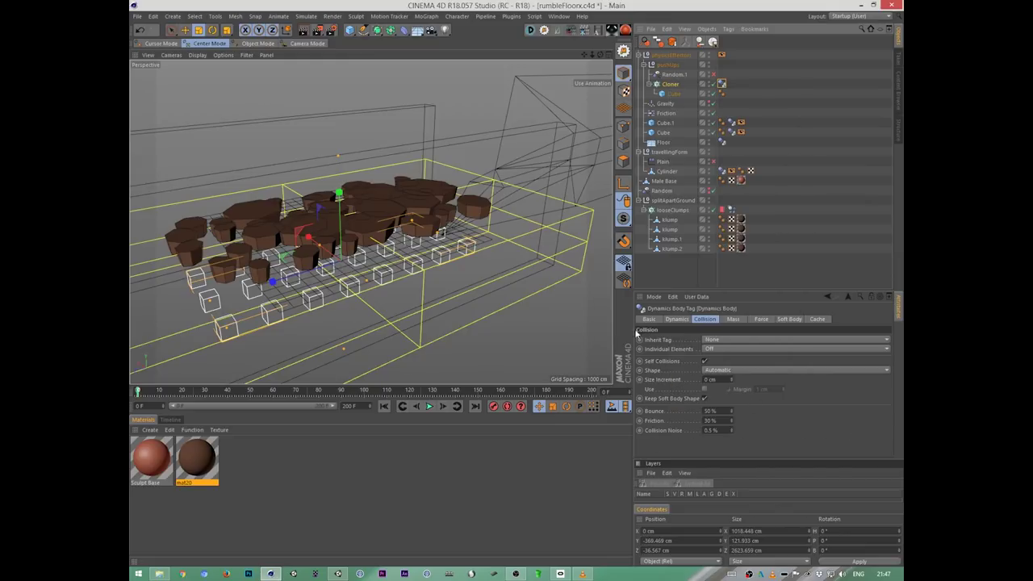
pyautogui.keyDown('alt'); pyautogui.moveTo(436, 310); pyautogui.dragTo(622, 228); pyautogui.keyUp('alt')
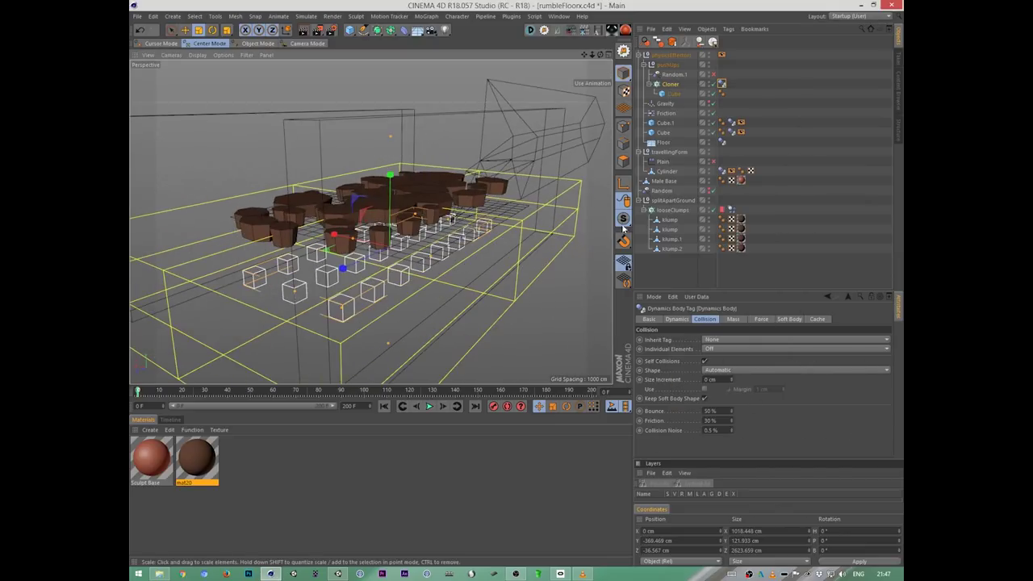
# Step: Enable the Random.1 effector so the cloned push-up cubes are scattered and rotated
pyautogui.moveTo(715, 75); pyautogui.dragTo(713, 74)
pyautogui.click(713, 74)
pyautogui.keyDown('alt'); pyautogui.moveTo(554, 230); pyautogui.dragTo(534, 283); pyautogui.keyUp('alt')
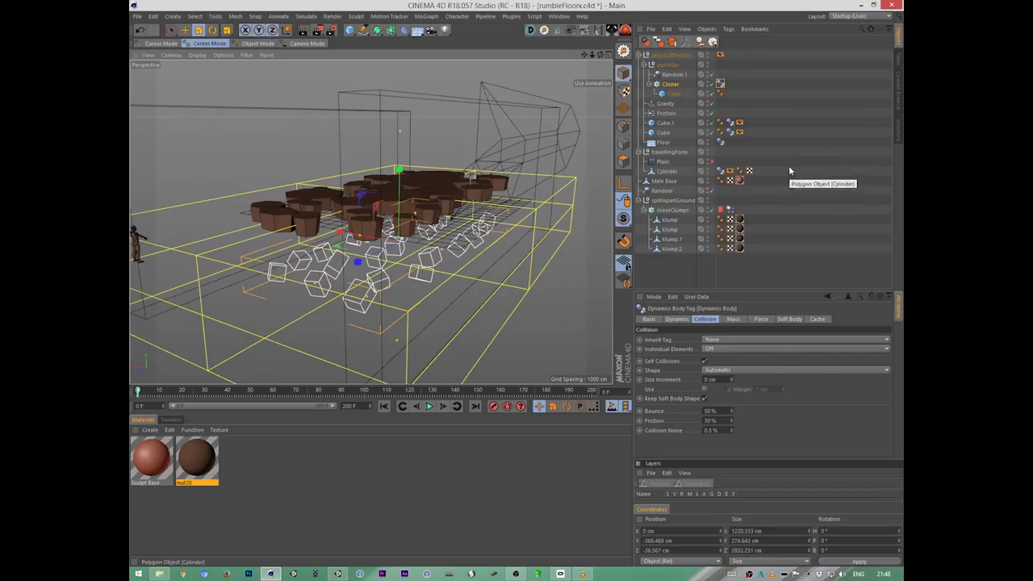
# Step: Enable the Plain effector inside travellingForm and view its linear falloff in relation to the ground clumps
pyautogui.click(665, 161)
pyautogui.click(669, 152)
pyautogui.keyDown('alt'); pyautogui.moveTo(544, 277); pyautogui.dragTo(480, 279); pyautogui.keyUp('alt')
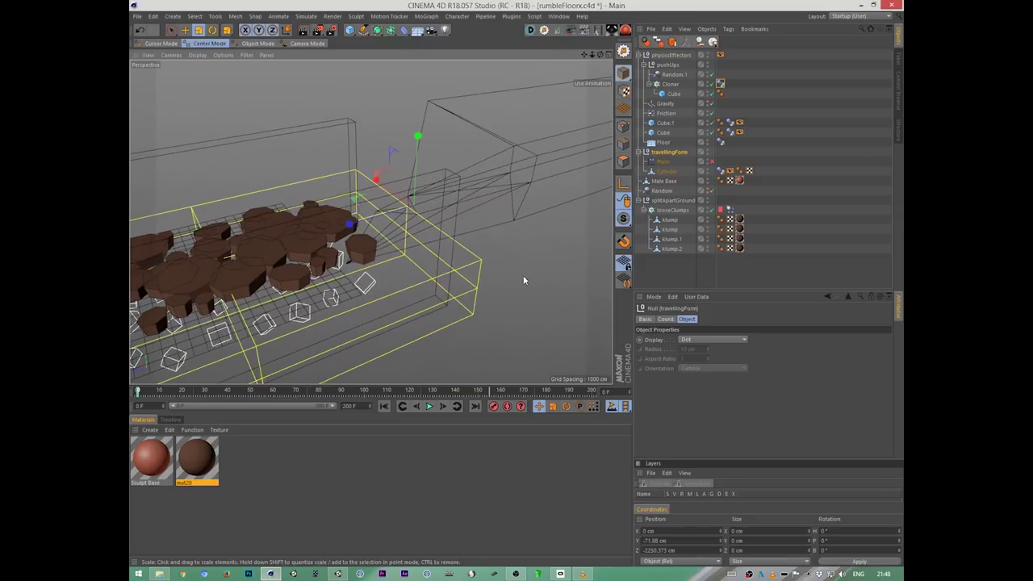
pyautogui.click(665, 162)
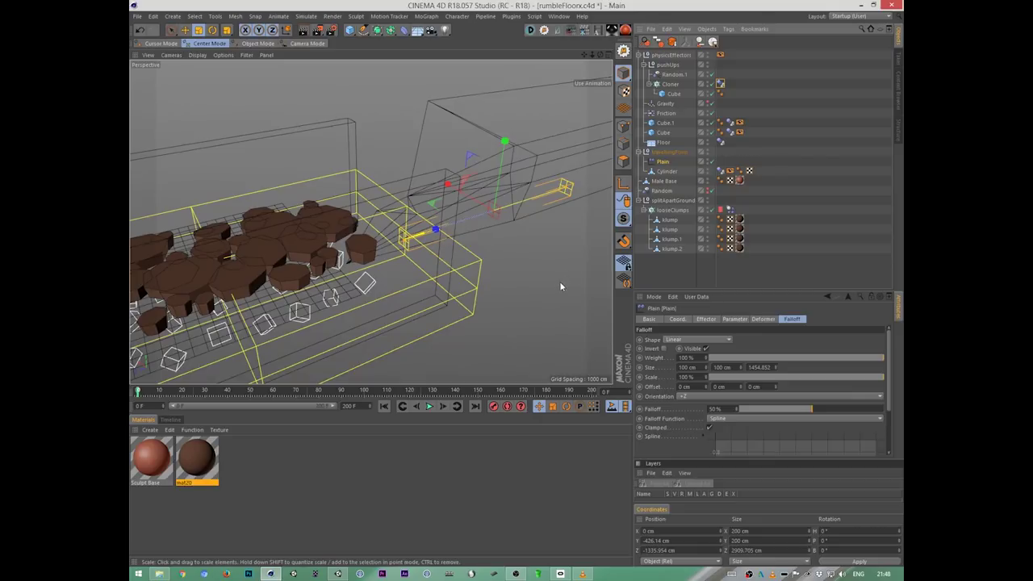
pyautogui.keyDown('alt'); pyautogui.moveTo(533, 295); pyautogui.dragTo(446, 281, button='right'); pyautogui.keyUp('alt')
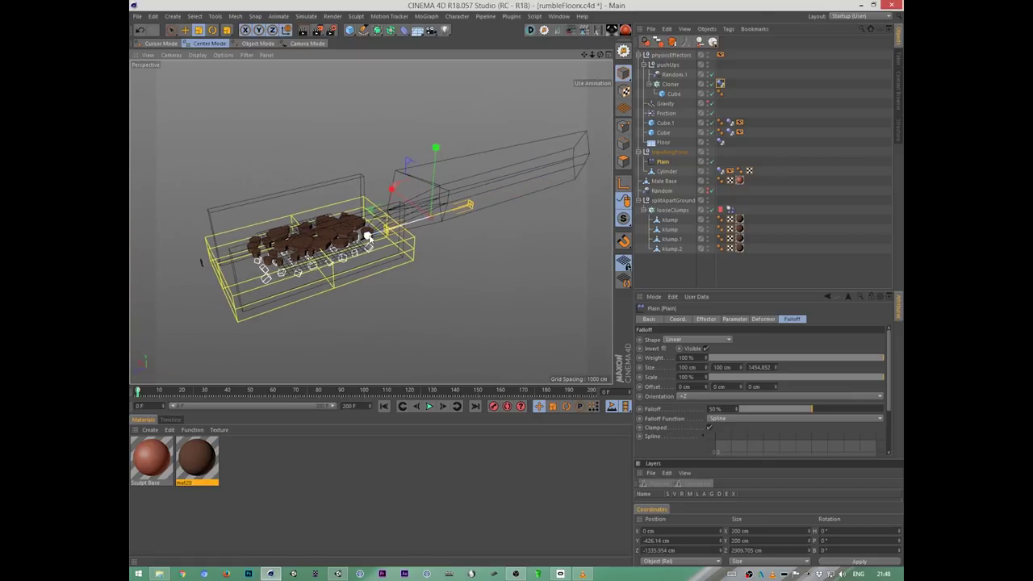
# Step: Move the Plain effector along its Z axis to about -334 cm, undoing the extra move
pyautogui.press('e')
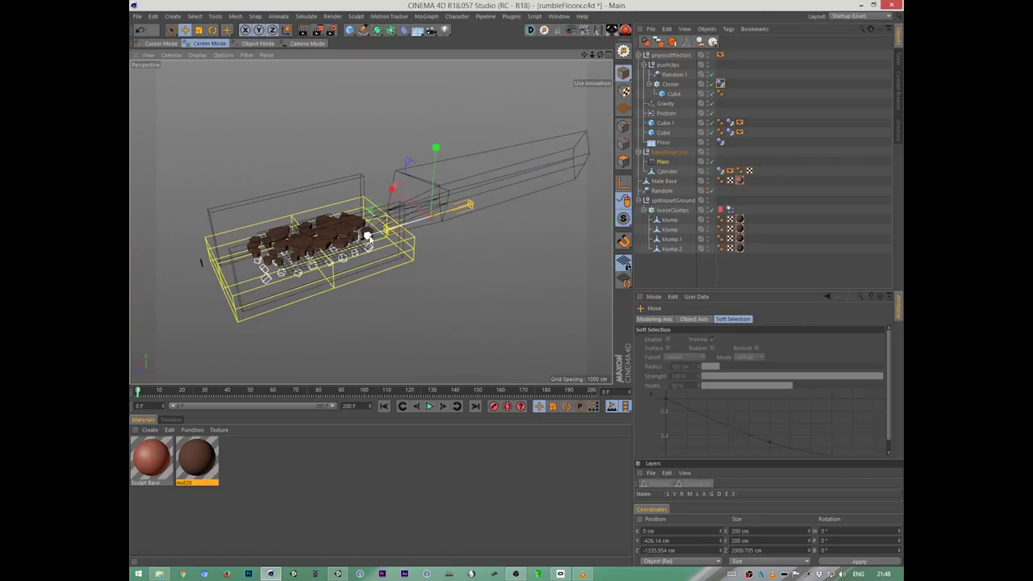
pyautogui.moveTo(371, 236); pyautogui.dragTo(519, 303)
pyautogui.scroll(2, 479, 291)
pyautogui.moveTo(450, 229); pyautogui.dragTo(203, 306)
pyautogui.hotkey('ctrl', 'z')
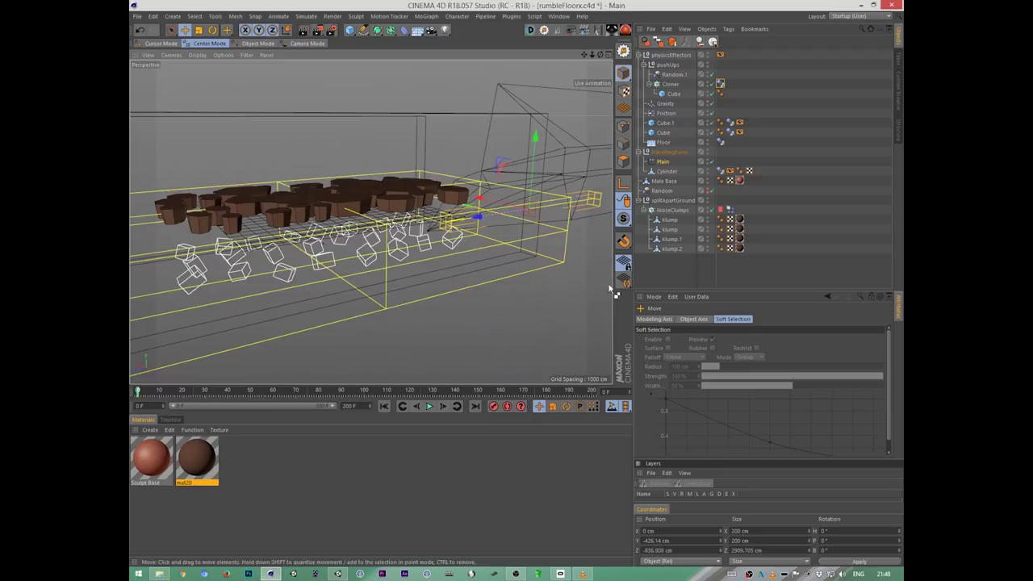
# Step: Switch Use Animation back on, play the simulation from different angles, and return to the first frame
pyautogui.click(430, 407)
pyautogui.click(430, 407)
pyautogui.click(383, 406)
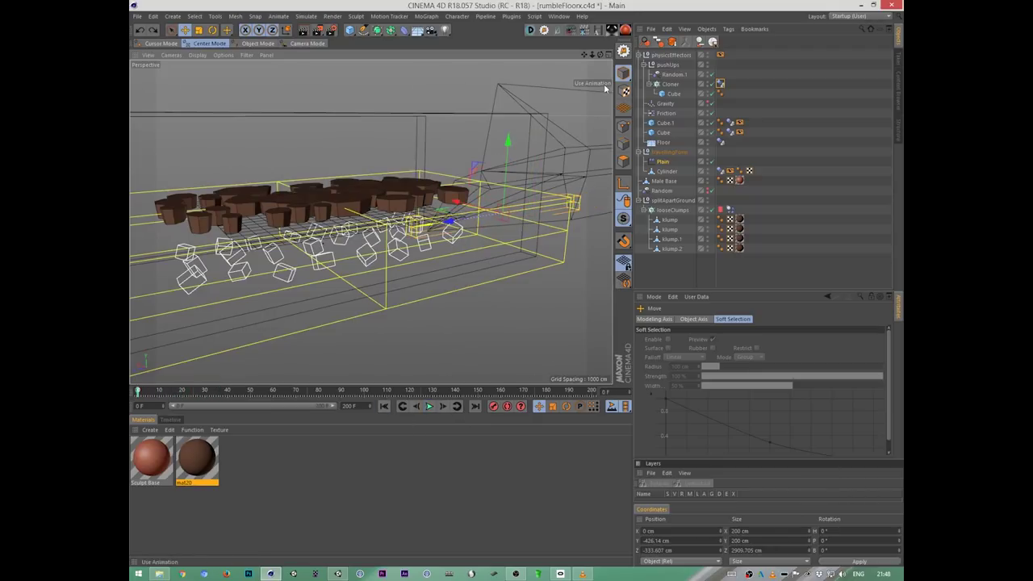
pyautogui.click(430, 406)
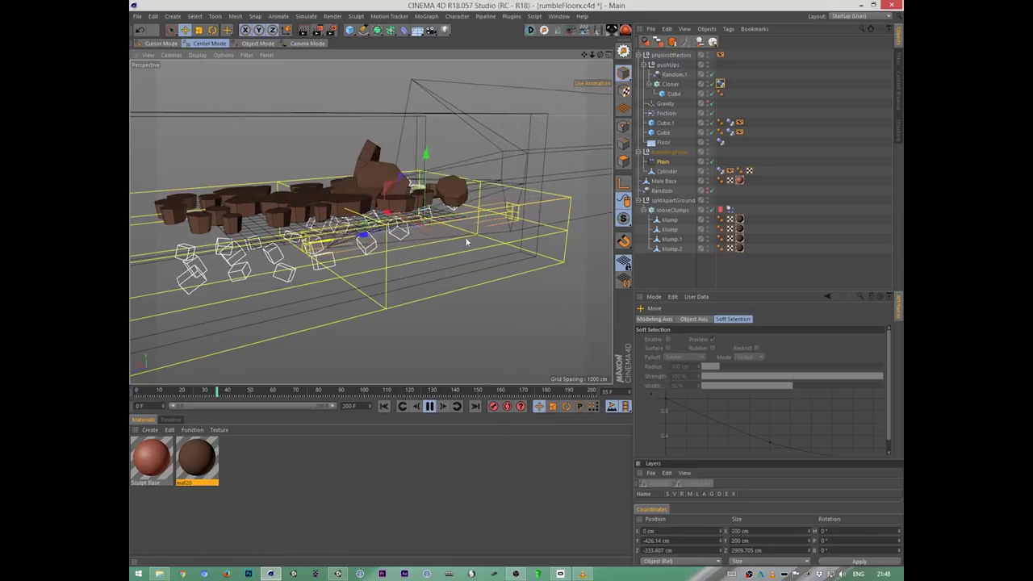
pyautogui.keyDown('alt'); pyautogui.moveTo(433, 318); pyautogui.dragTo(391, 326); pyautogui.keyUp('alt')
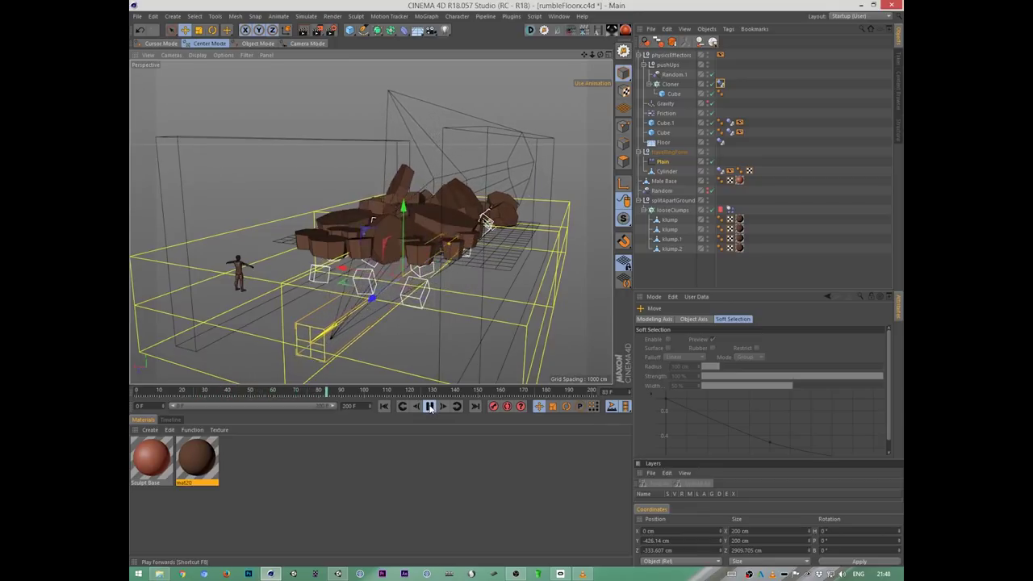
pyautogui.click(432, 407)
pyautogui.click(385, 406)
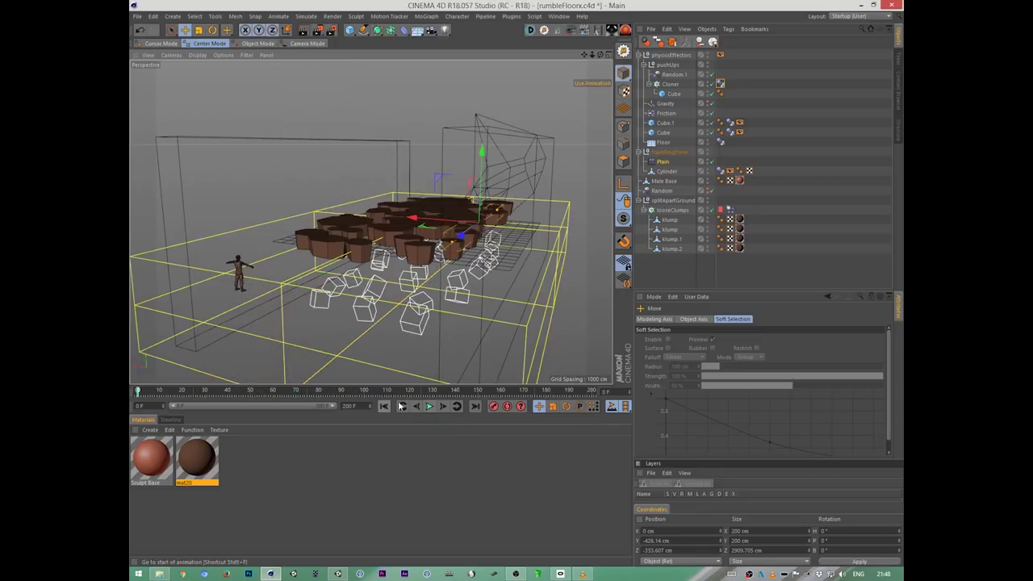
# Step: Review the Dynamics Body cache options of looseClumps and bake its simulation with the MoGraph Cache tag
pyautogui.click(729, 210)
pyautogui.click(818, 319)
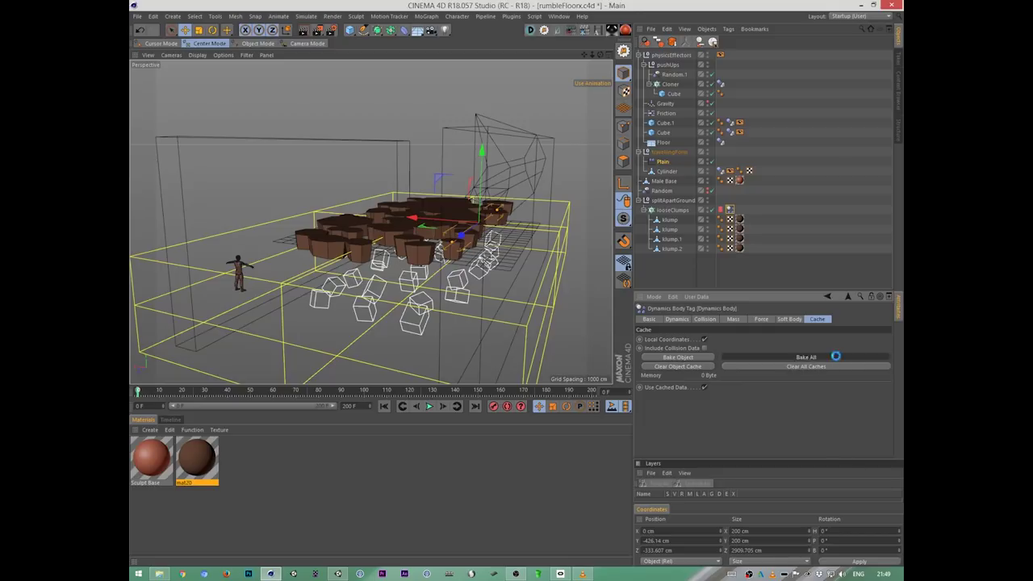
pyautogui.click(720, 211)
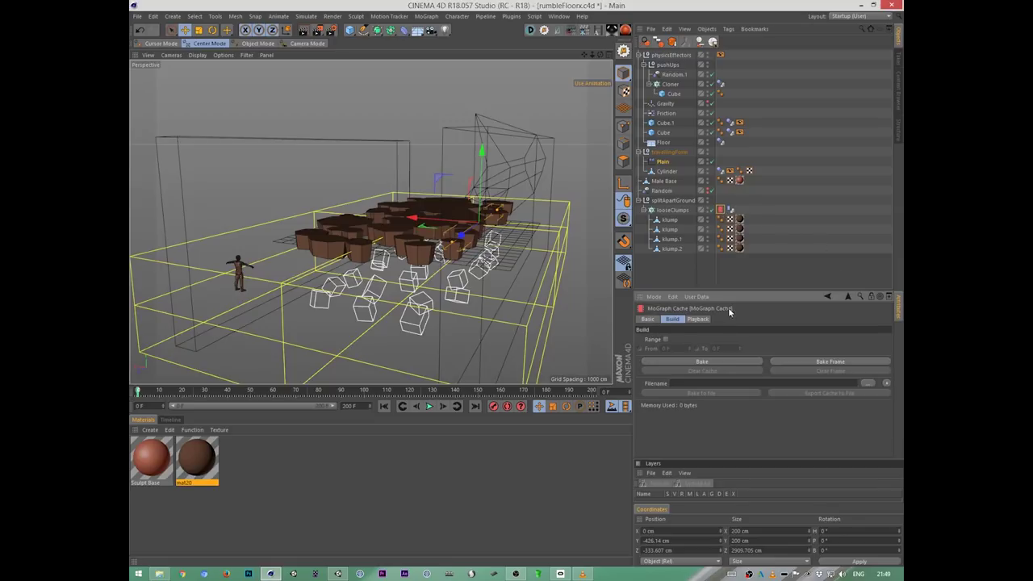
pyautogui.click(699, 362)
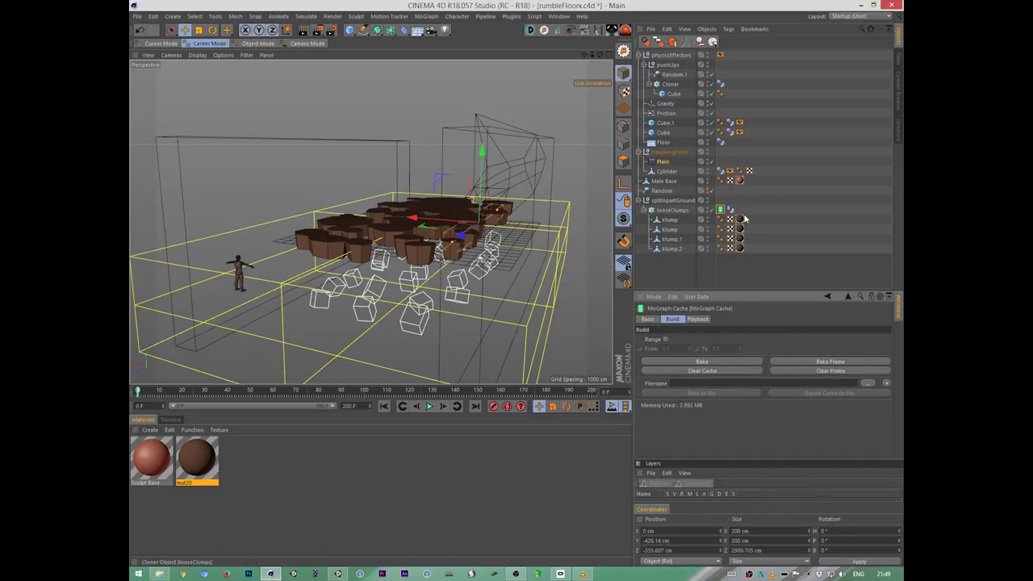
# Step: Copy the baked looseClumps cloner into a new empty project
pyautogui.click(681, 211)
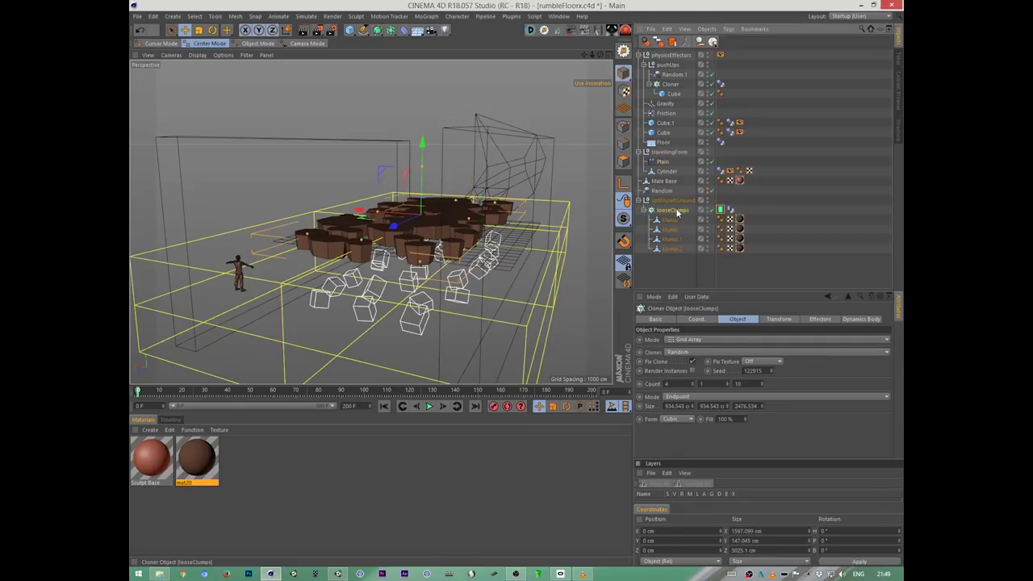
pyautogui.hotkey('ctrl', 'n')
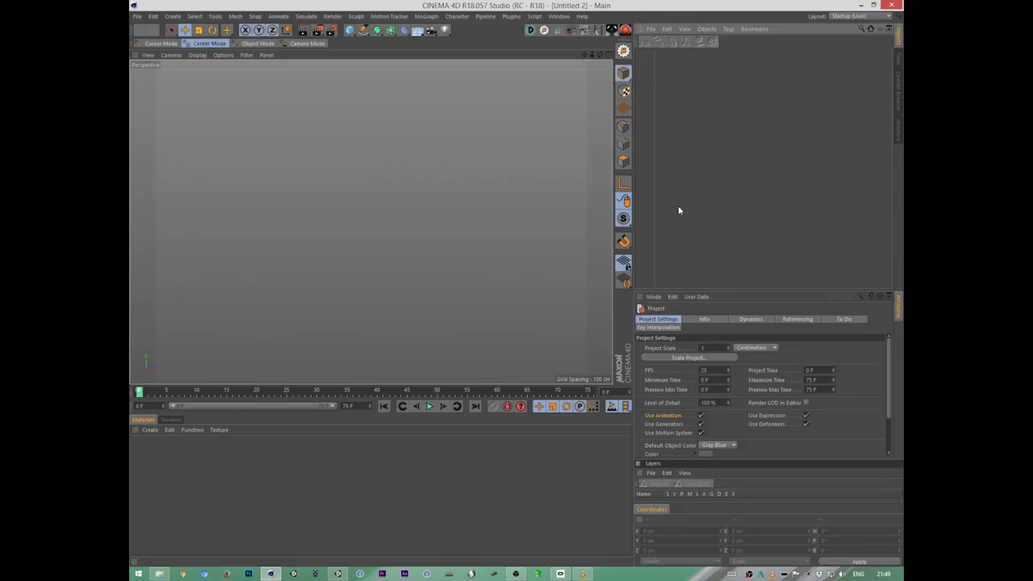
pyautogui.hotkey('ctrl', 'v')
pyautogui.keyDown('alt'); pyautogui.moveTo(569, 304); pyautogui.dragTo(426, 300, button='right'); pyautogui.keyUp('alt')
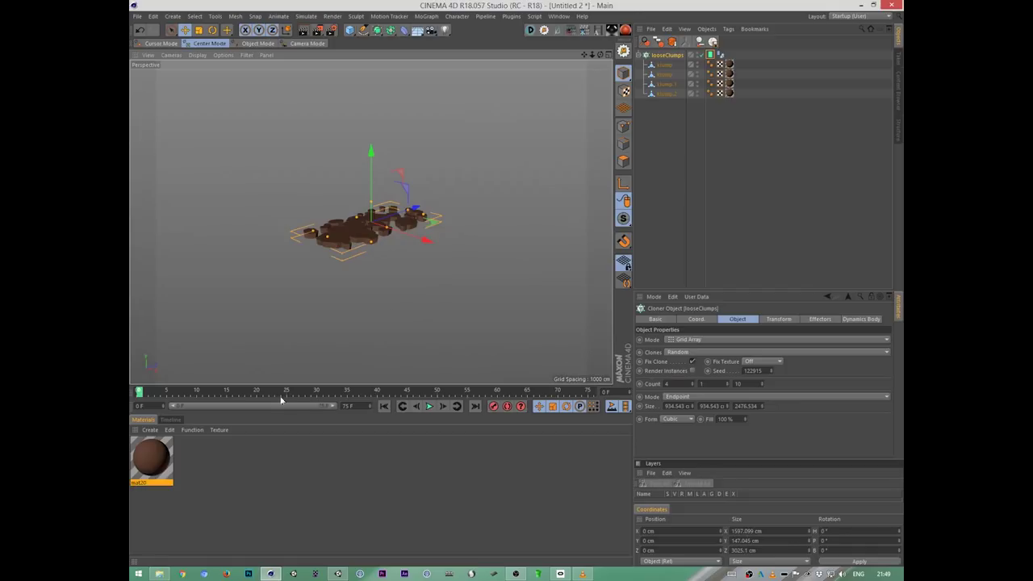
# Step: Scrub the first frames and inspect the Dynamics Body and MoGraph Cache tags on the copied looseClumps
pyautogui.moveTo(157, 394); pyautogui.dragTo(136, 392)
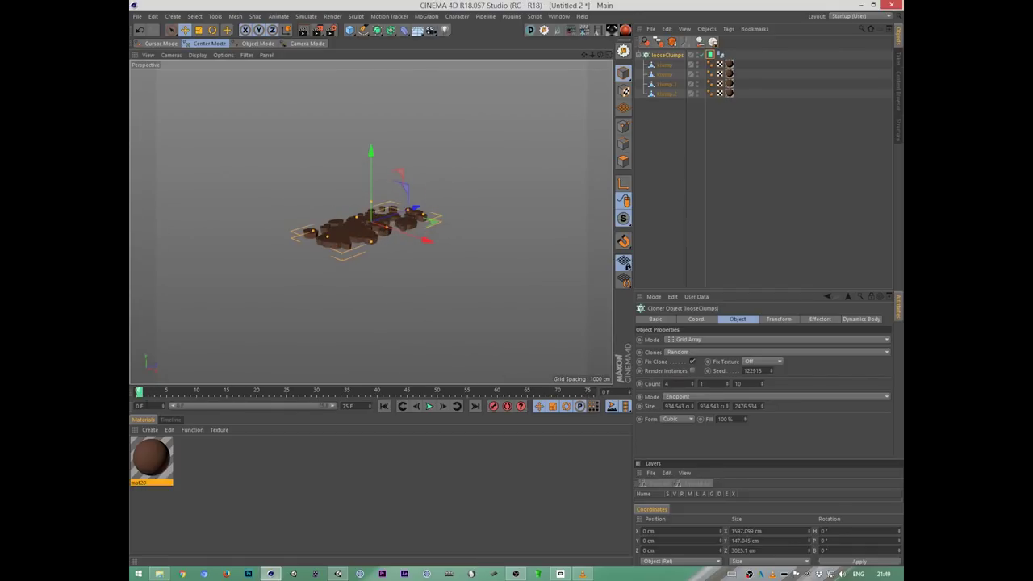
pyautogui.keyDown('alt'); pyautogui.moveTo(413, 288); pyautogui.dragTo(695, 149); pyautogui.keyUp('alt')
pyautogui.click(720, 54)
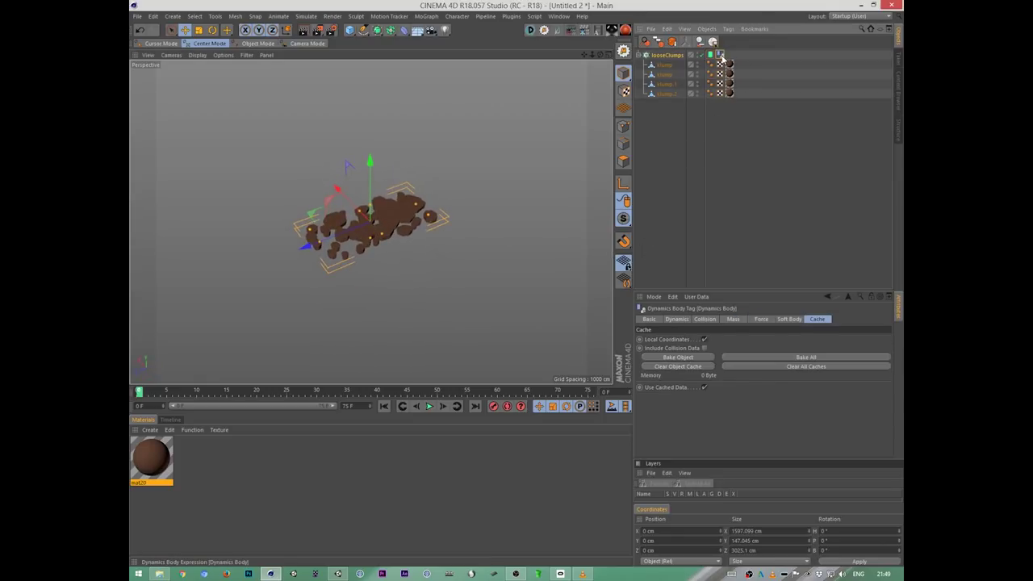
pyautogui.click(710, 55)
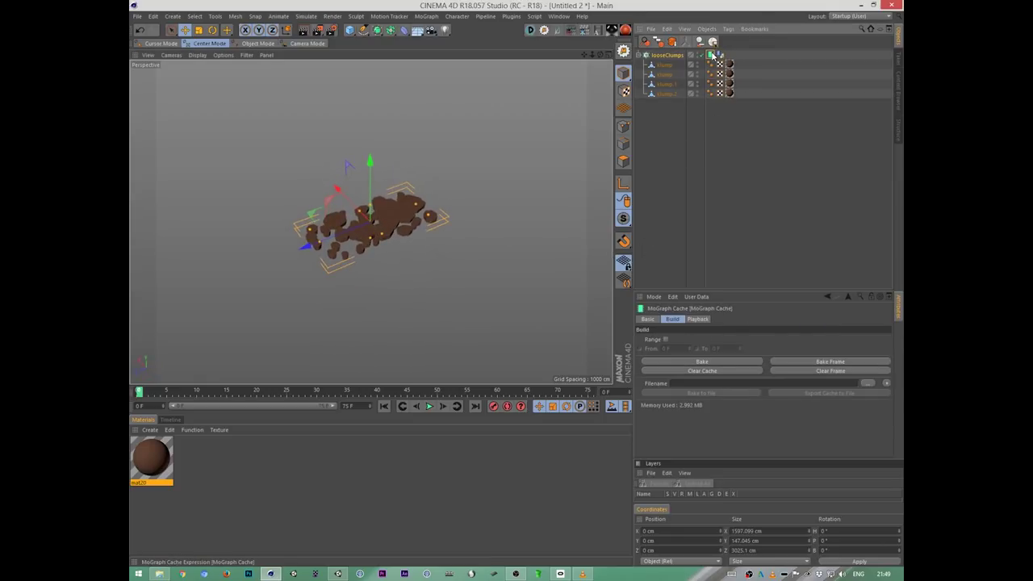
pyautogui.keyDown('alt'); pyautogui.moveTo(547, 272); pyautogui.dragTo(282, 307); pyautogui.keyUp('alt')
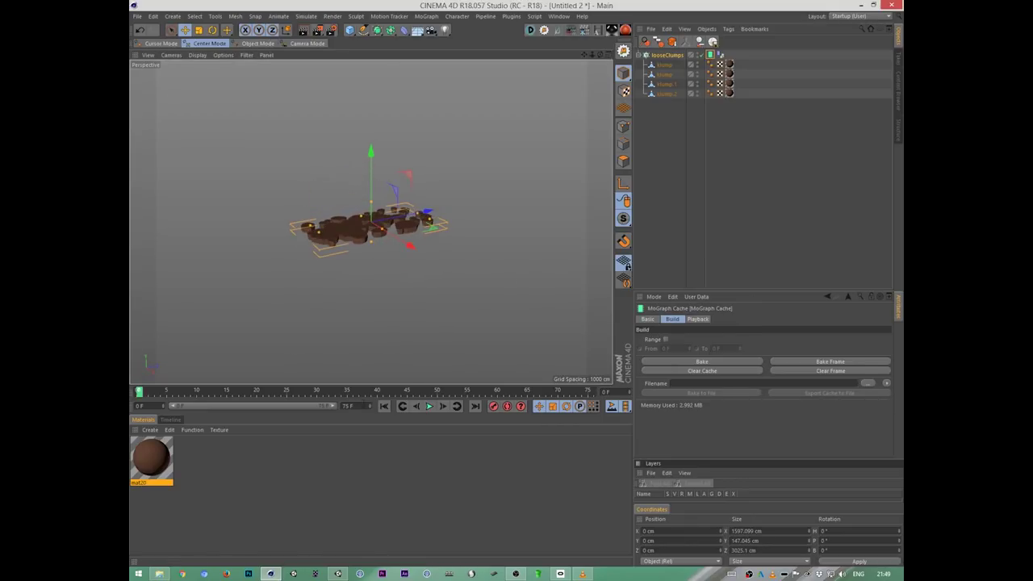
# Step: Set the project's end frame to 200 and extend the preview range to the full length
pyautogui.write('200')
pyautogui.press('Return')
pyautogui.moveTo(239, 406); pyautogui.dragTo(787, 417)
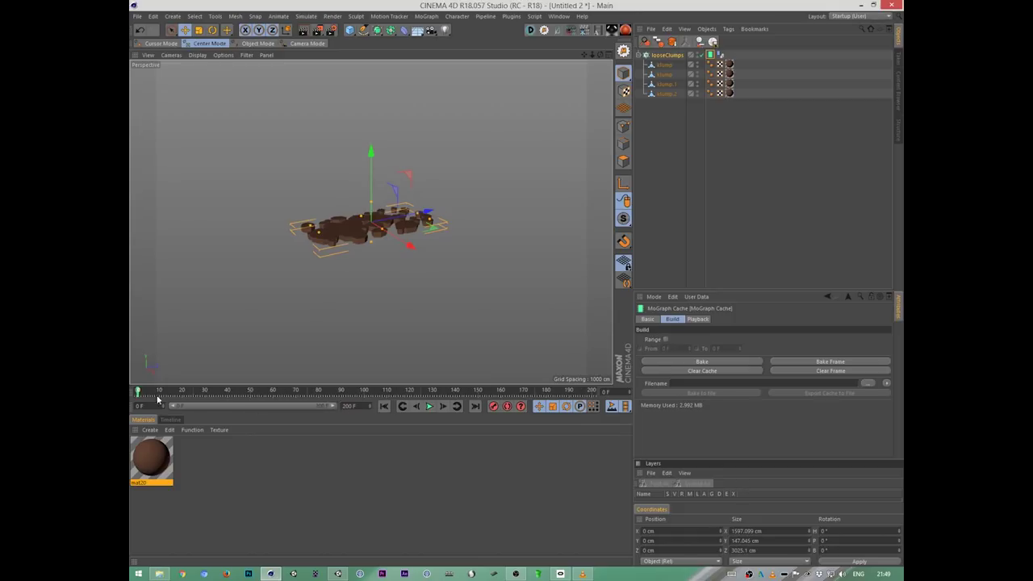
# Step: Scrub through the cached looseClumps animation and examine the moving clumps from several angles
pyautogui.moveTo(153, 397); pyautogui.dragTo(485, 395)
pyautogui.keyDown('alt'); pyautogui.moveTo(517, 315); pyautogui.dragTo(485, 271); pyautogui.keyUp('alt')
pyautogui.keyDown('alt'); pyautogui.moveTo(484, 268); pyautogui.dragTo(585, 277, button='right'); pyautogui.keyUp('alt')
pyautogui.keyDown('alt'); pyautogui.moveTo(585, 278); pyautogui.dragTo(539, 324); pyautogui.keyUp('alt')
pyautogui.moveTo(591, 394)
pyautogui.mouseDown()
pyautogui.moveTo(135, 401)
pyautogui.moveTo(338, 403)
pyautogui.moveTo(185, 390)
pyautogui.moveTo(566, 403)
pyautogui.moveTo(593, 415)
pyautogui.mouseUp()
pyautogui.keyDown('alt'); pyautogui.moveTo(452, 250); pyautogui.dragTo(553, 297); pyautogui.keyUp('alt')
# Step: Switch to Unity and browse the APOTU models folder and its subfolders
pyautogui.hotkey('alt', 'Tab')
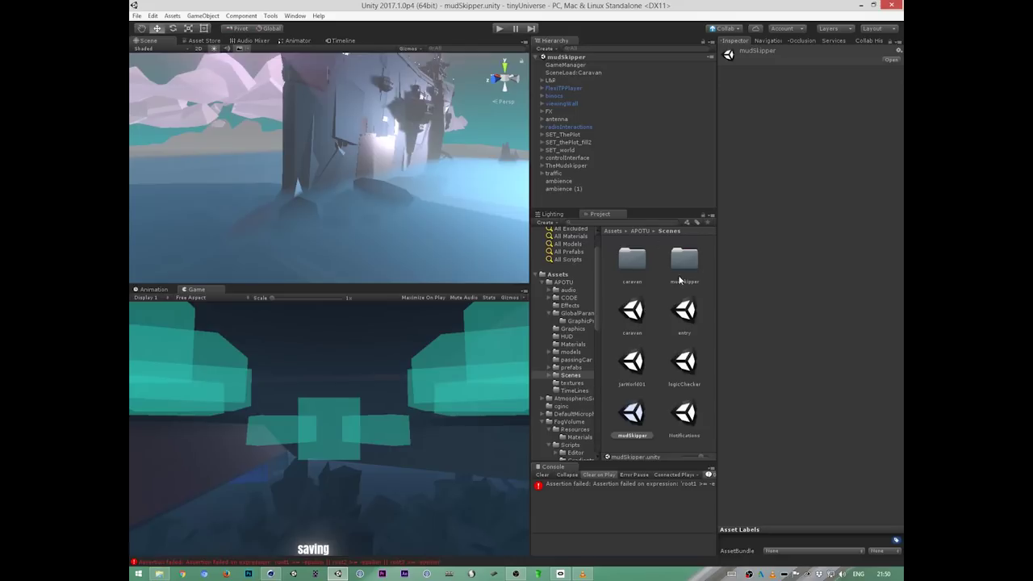
pyautogui.click(580, 353)
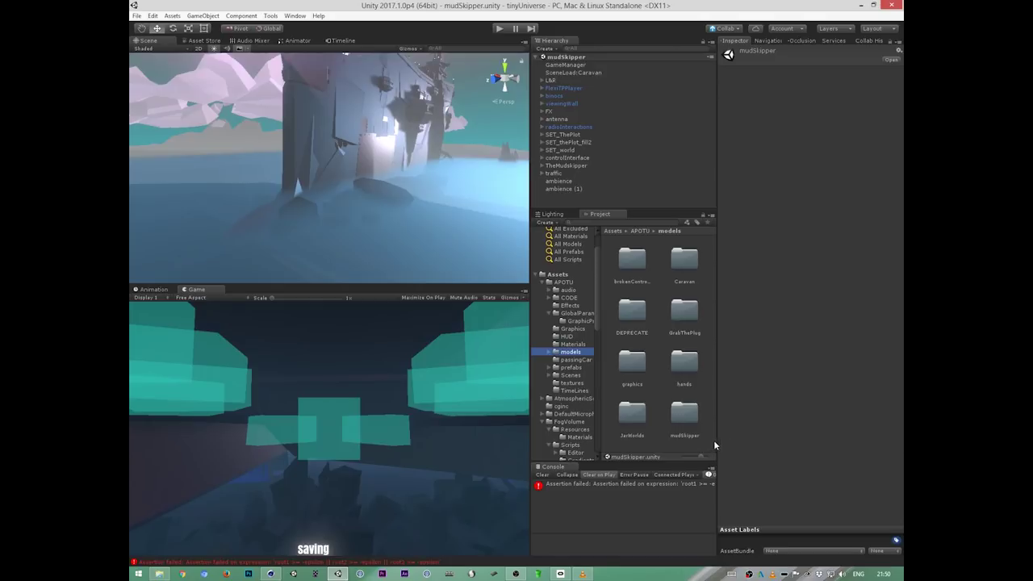
pyautogui.click(550, 353)
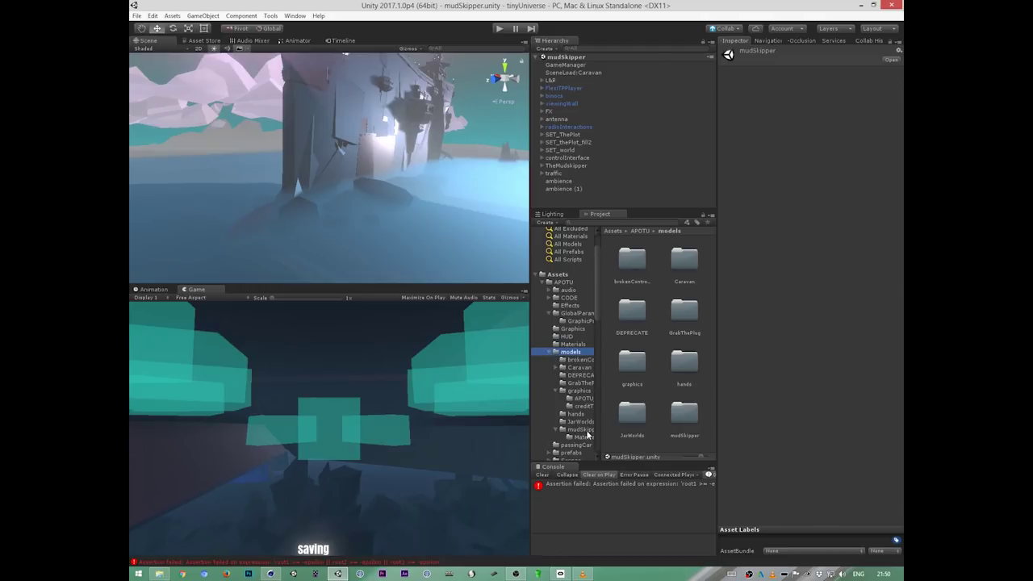
pyautogui.click(550, 353)
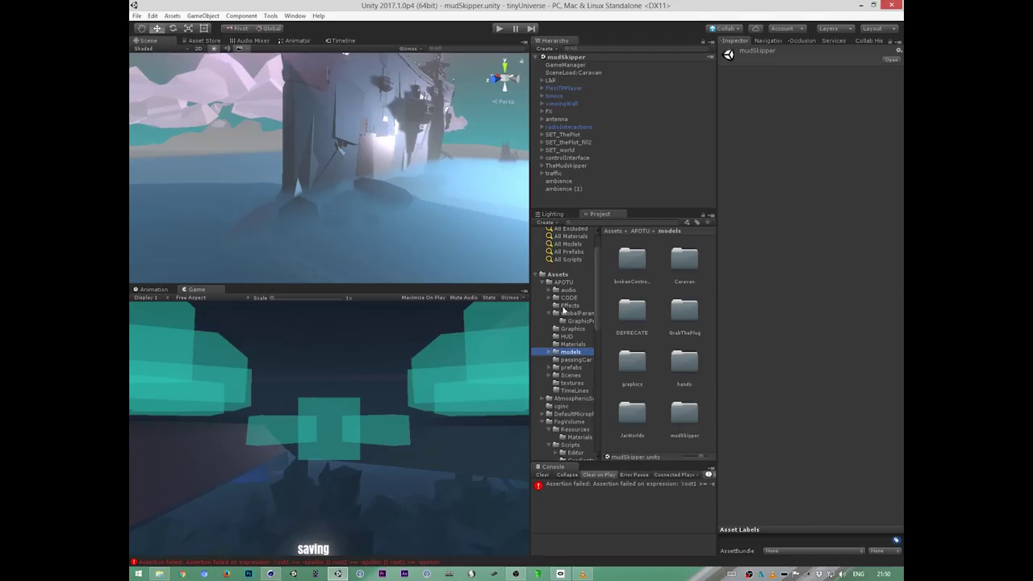
# Step: Find the breakupGroundAnim model in the mudSkipper models folder and examine its mesh preview
pyautogui.click(569, 306)
pyautogui.click(674, 423)
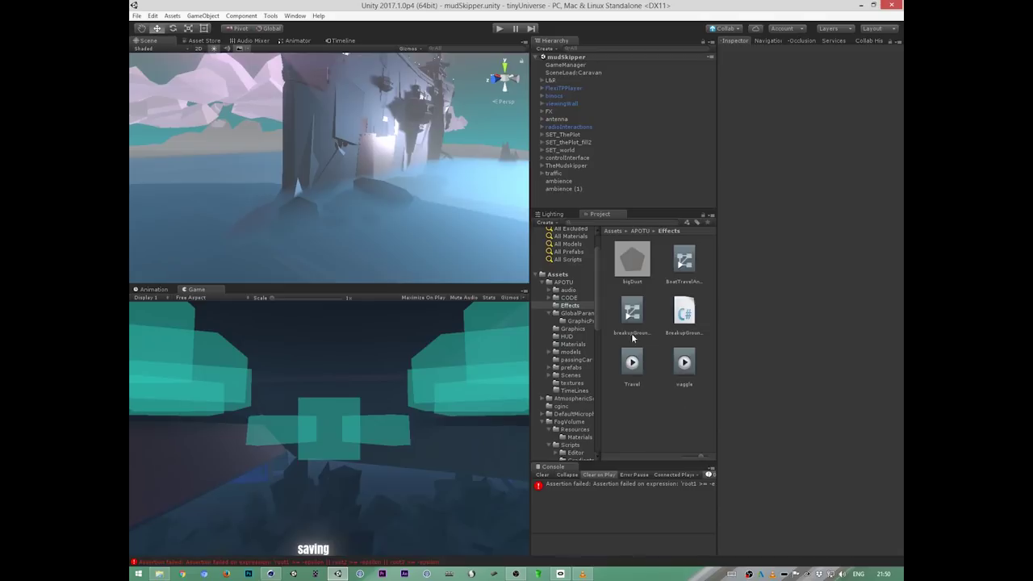
pyautogui.click(582, 352)
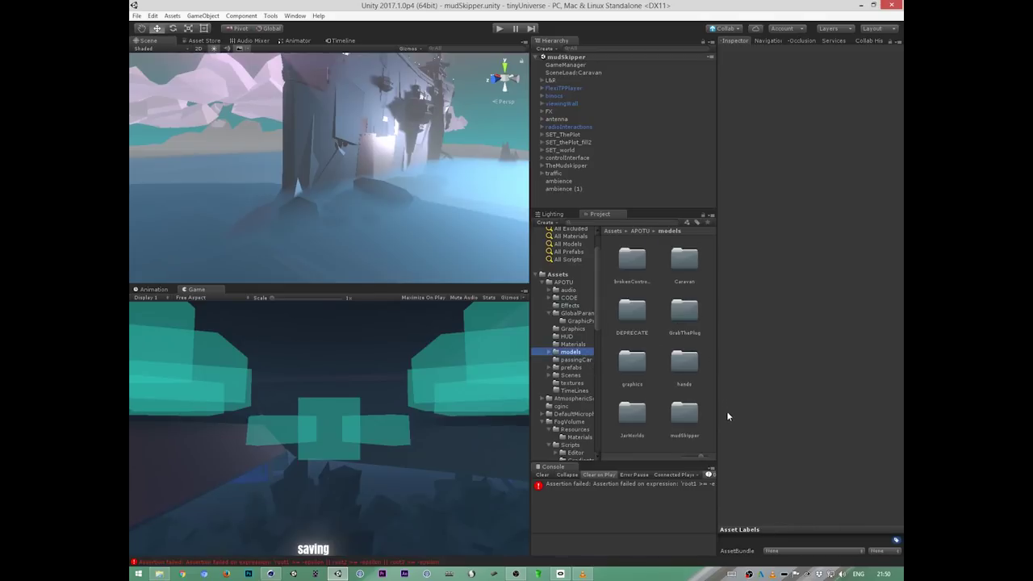
pyautogui.doubleClick(686, 416)
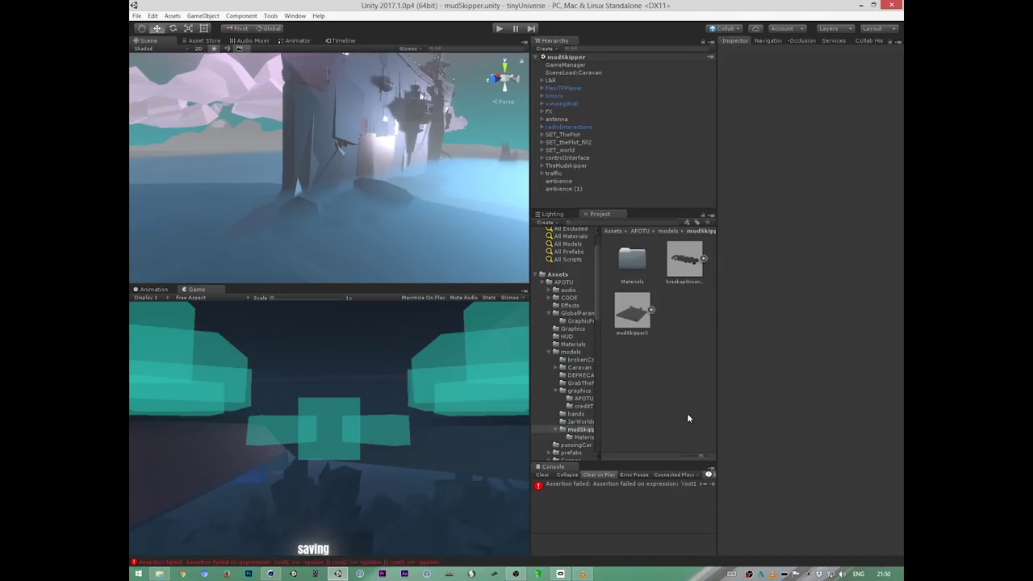
pyautogui.click(684, 262)
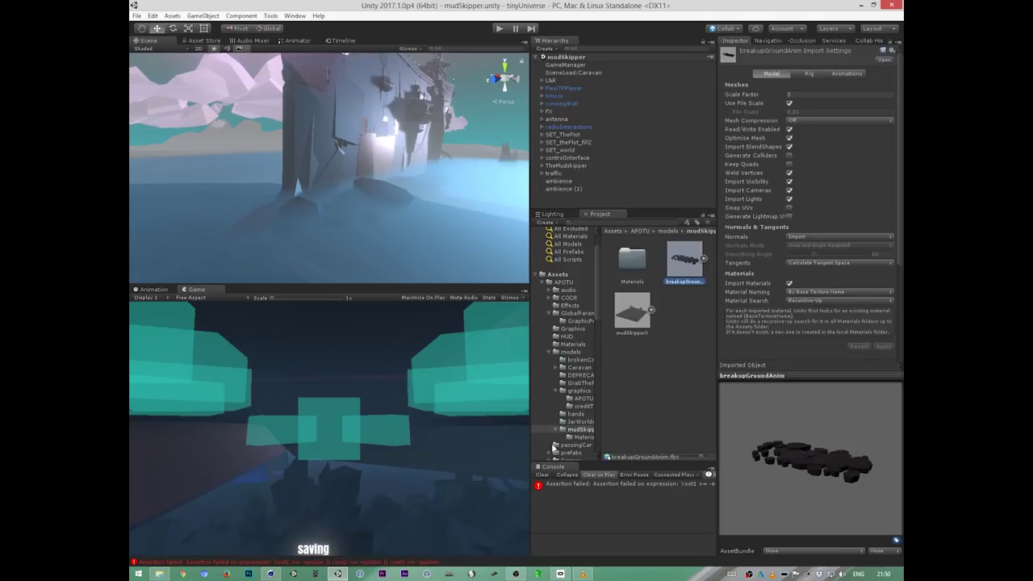
pyautogui.moveTo(862, 477); pyautogui.dragTo(803, 472)
# Step: Play the breakup clip in breakupGroundAnim's animation import settings and examine the moving clumps from several angles
pyautogui.click(848, 74)
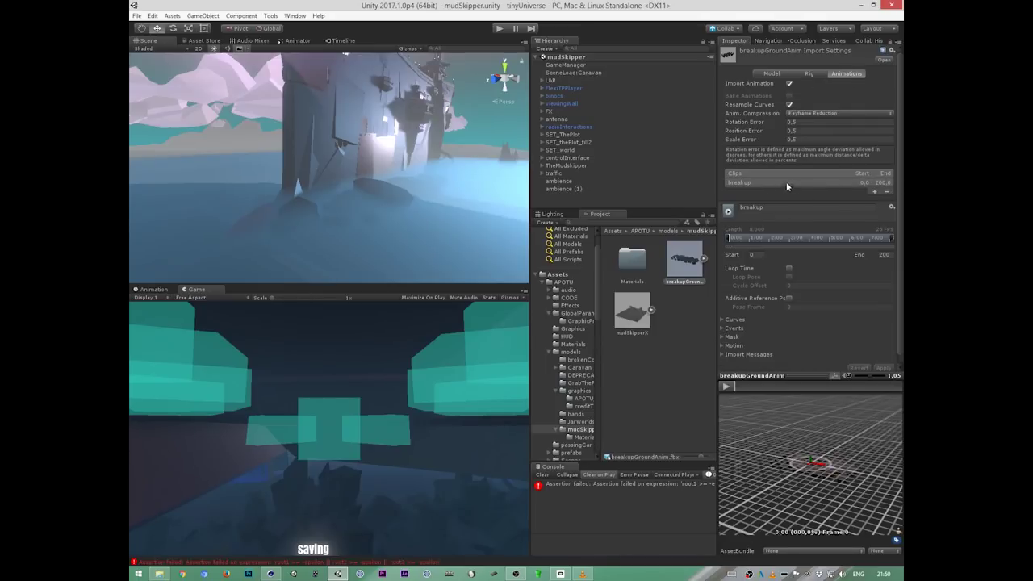
pyautogui.click(725, 386)
pyautogui.keyDown('alt'); pyautogui.moveTo(791, 503); pyautogui.dragTo(844, 506); pyautogui.keyUp('alt')
pyautogui.keyDown('alt'); pyautogui.moveTo(843, 505); pyautogui.dragTo(899, 502, button='right'); pyautogui.keyUp('alt')
pyautogui.keyDown('alt'); pyautogui.moveTo(798, 503); pyautogui.dragTo(837, 475, button='right'); pyautogui.keyUp('alt')
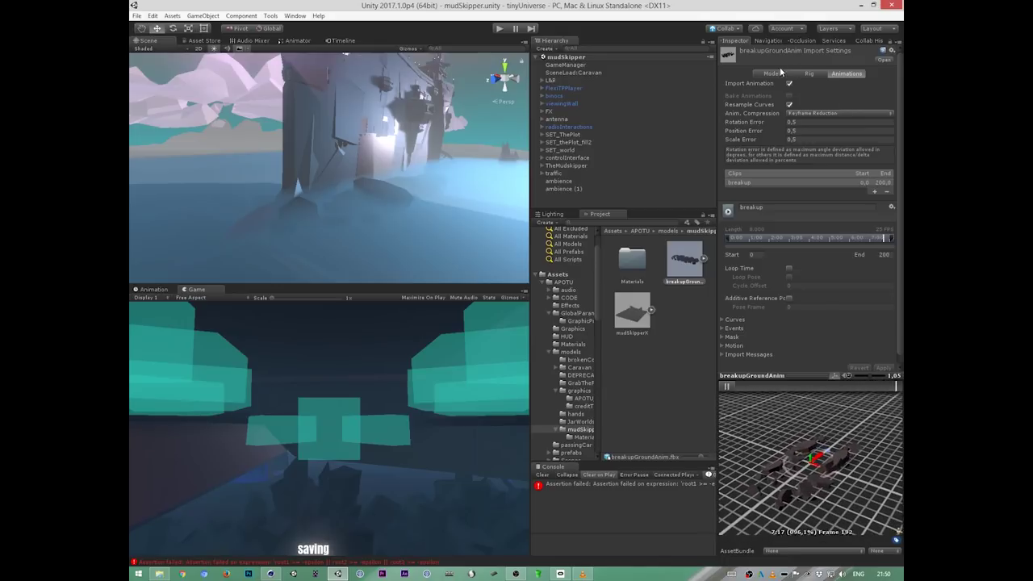
# Step: Return to breakupGroundAnim's model import settings and examine the static clumps and the ship's surroundings in the scene
pyautogui.click(779, 73)
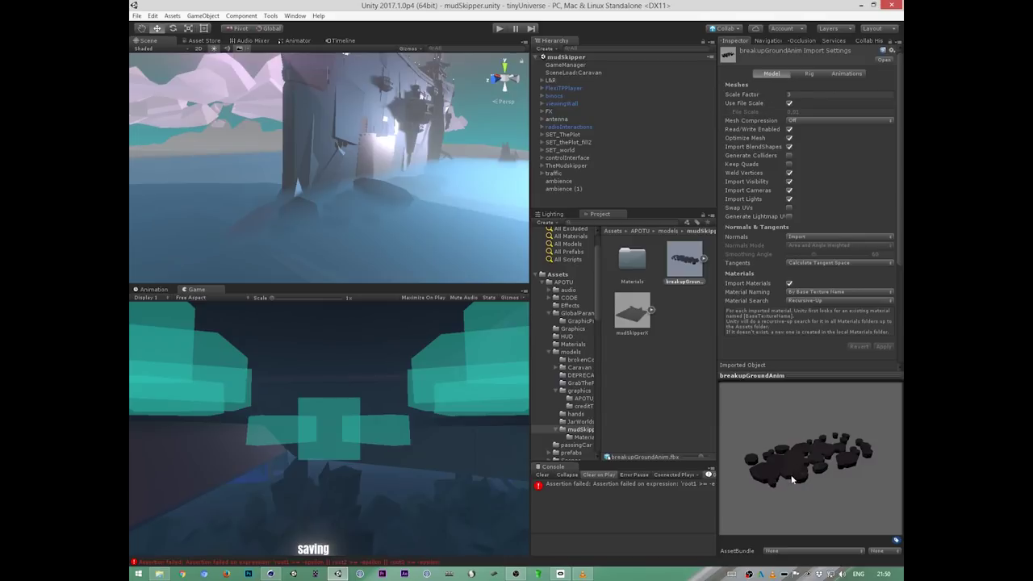
pyautogui.moveTo(789, 481); pyautogui.dragTo(775, 472)
pyautogui.keyDown('alt'); pyautogui.moveTo(456, 222); pyautogui.dragTo(426, 236); pyautogui.keyUp('alt')
pyautogui.keyDown('alt'); pyautogui.moveTo(426, 236); pyautogui.dragTo(145, 302, button='right'); pyautogui.keyUp('alt')
pyautogui.keyDown('alt'); pyautogui.moveTo(449, 199); pyautogui.dragTo(304, 232, button='right'); pyautogui.keyUp('alt')
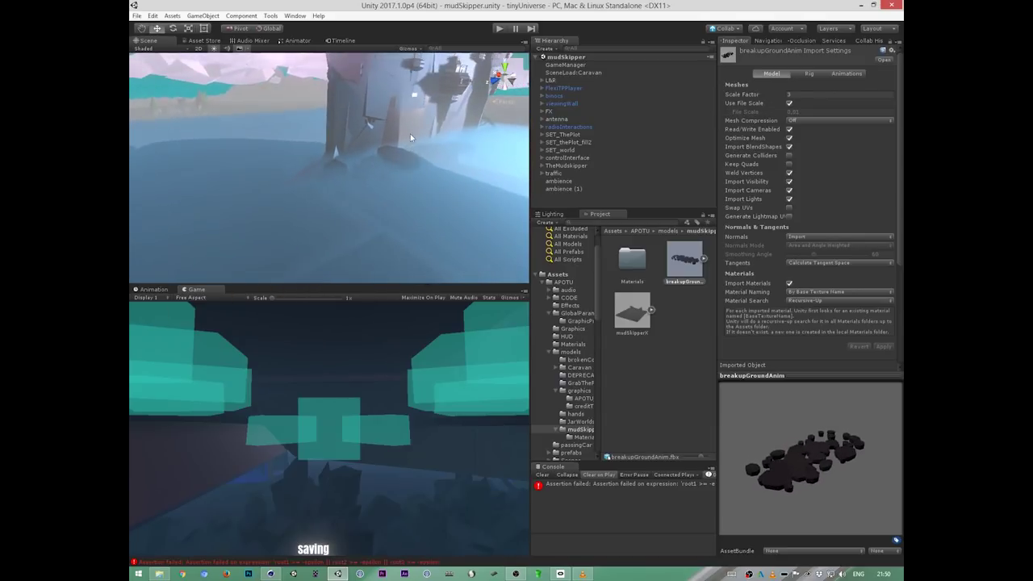
# Step: Save a copy of the scene as mudSkipperX in the APOTU Scenes folder
pyautogui.hotkey('ctrl', 'shift', 's')
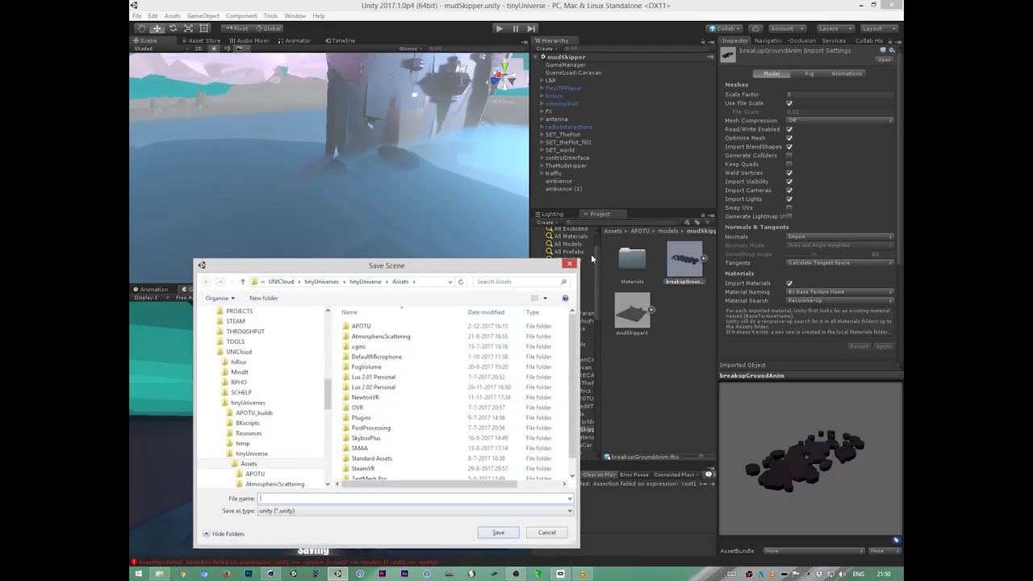
pyautogui.doubleClick(378, 326)
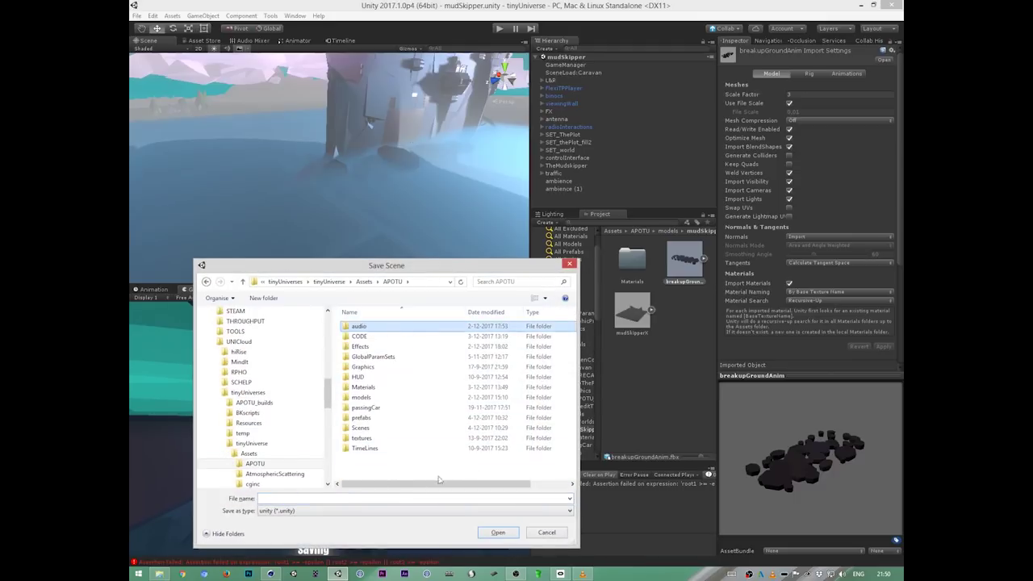
pyautogui.doubleClick(361, 427)
pyautogui.click(380, 427)
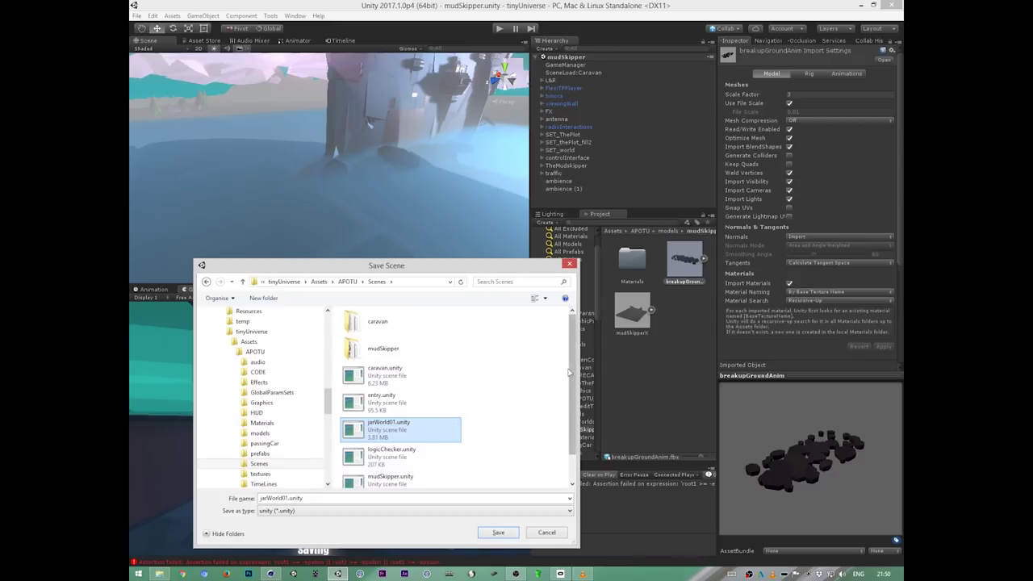
pyautogui.moveTo(571, 373); pyautogui.dragTo(571, 422)
pyautogui.click(403, 452)
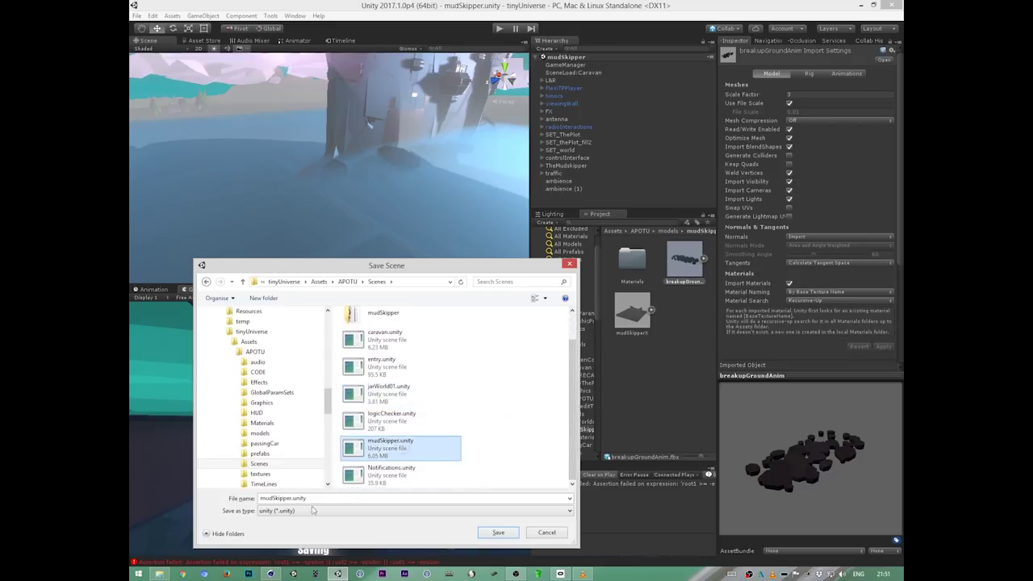
pyautogui.doubleClick(287, 498)
pyautogui.click(292, 498)
pyautogui.write('X')
pyautogui.click(502, 533)
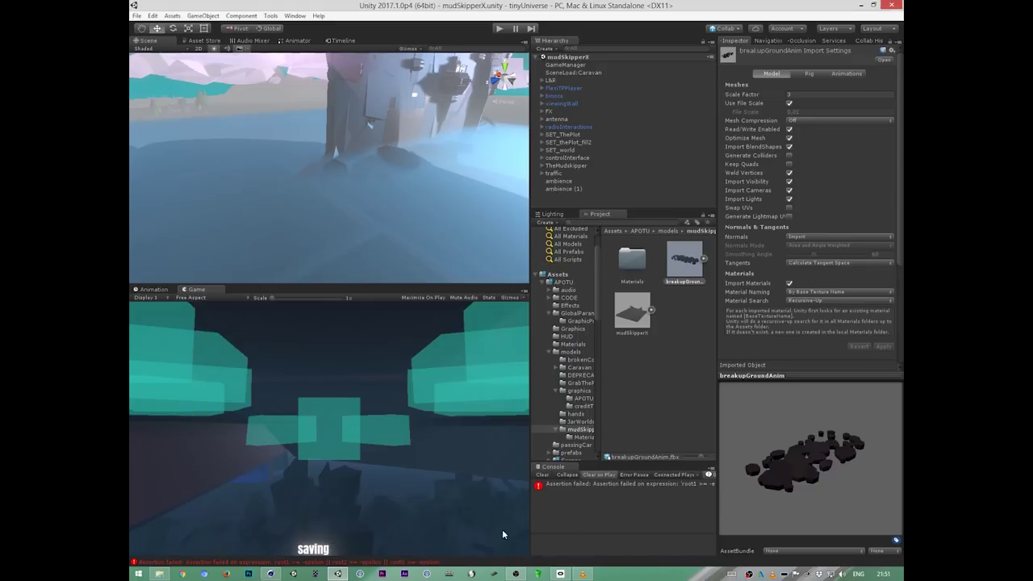
# Step: Deactivate the FX object to clear the fog from the scene
pyautogui.click(465, 208)
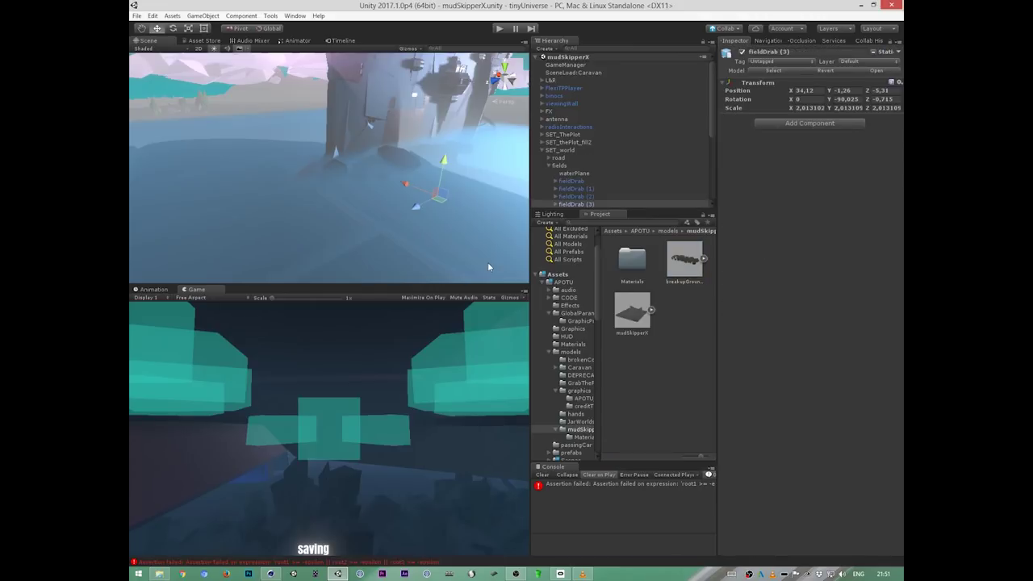
pyautogui.click(479, 206)
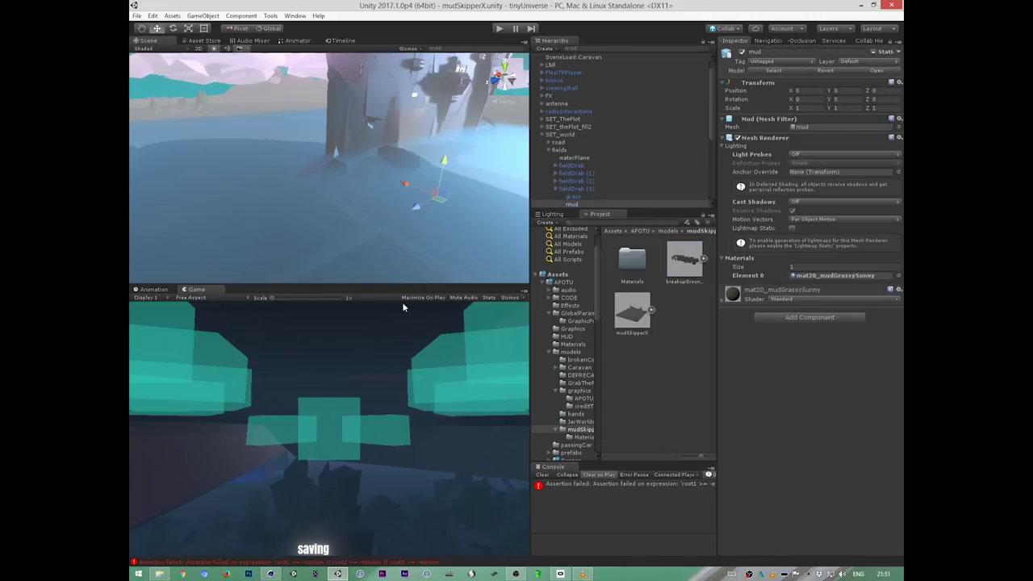
pyautogui.click(549, 148)
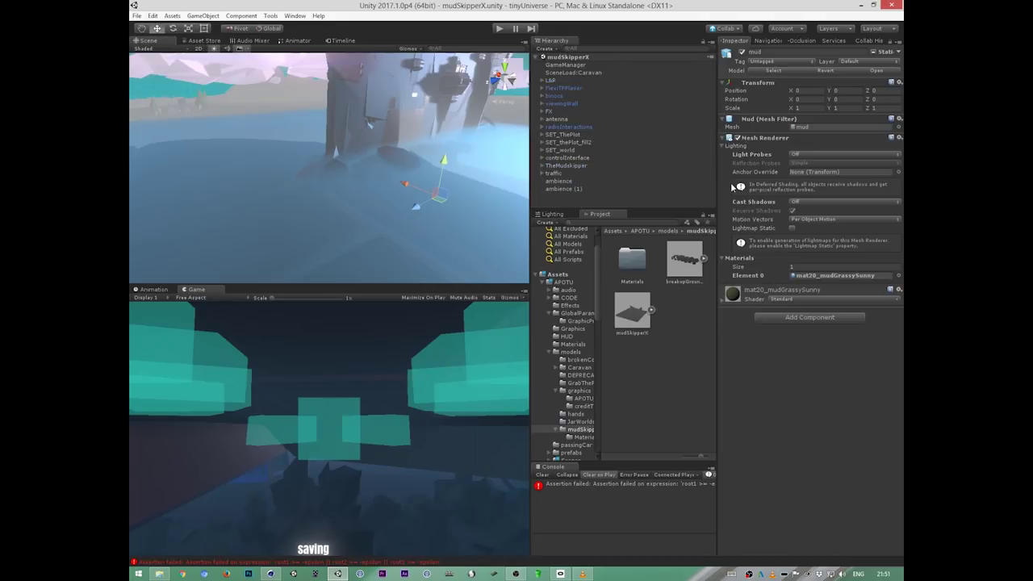
pyautogui.click(557, 112)
pyautogui.click(742, 52)
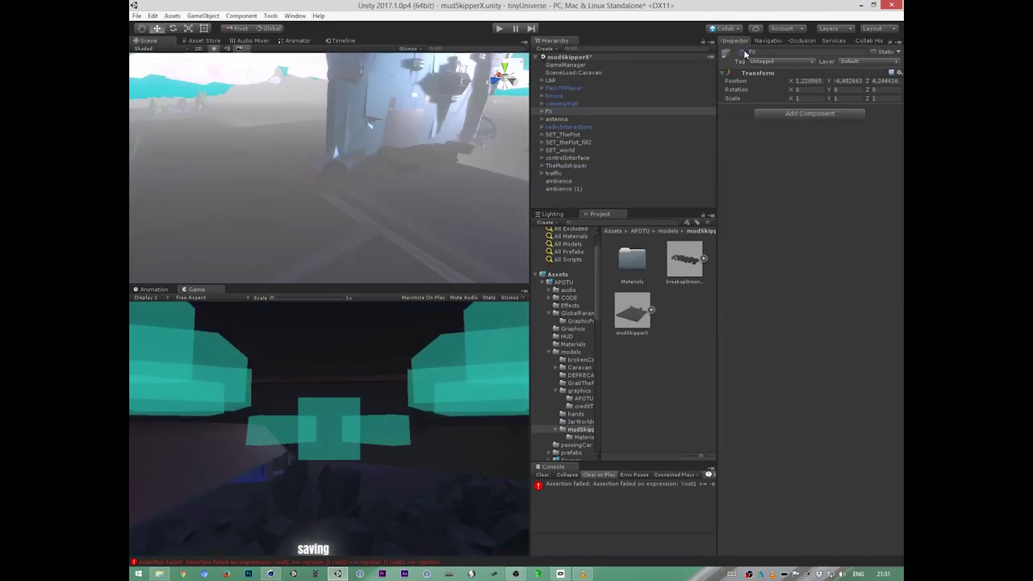
# Step: Turn off scene lighting in the Scene view and enlarge the view around the ship
pyautogui.keyDown('alt'); pyautogui.moveTo(438, 236); pyautogui.dragTo(473, 200); pyautogui.keyUp('alt')
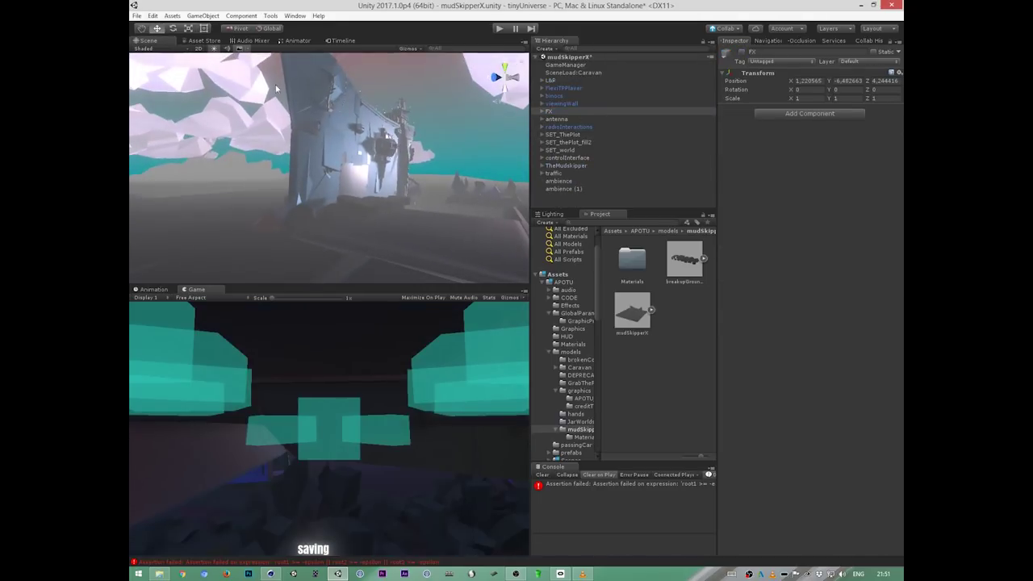
pyautogui.click(216, 51)
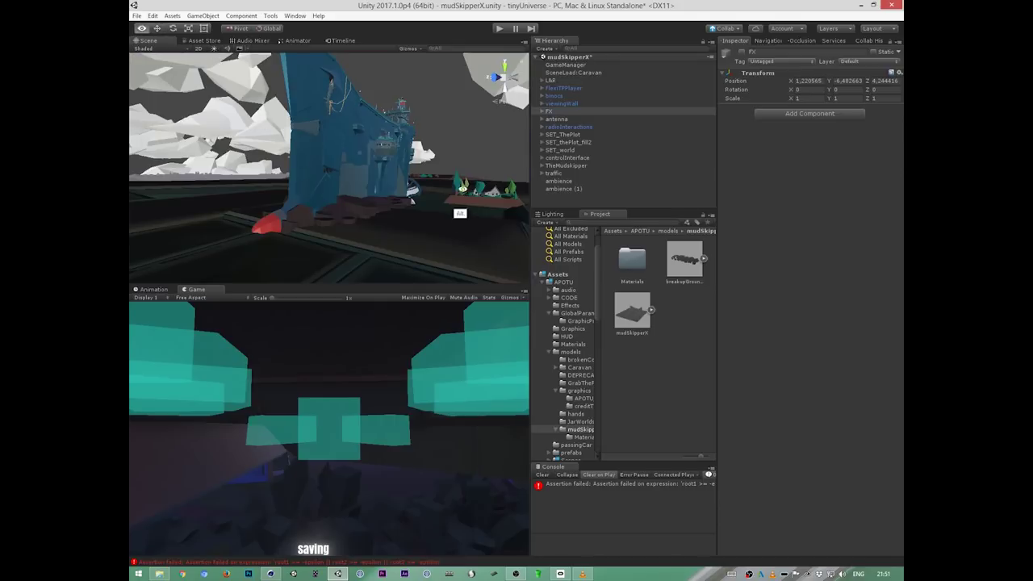
pyautogui.keyDown('alt'); pyautogui.moveTo(463, 222); pyautogui.dragTo(398, 267); pyautogui.keyUp('alt')
pyautogui.moveTo(529, 242); pyautogui.dragTo(632, 242)
pyautogui.keyDown('alt'); pyautogui.moveTo(542, 243); pyautogui.dragTo(519, 260, button='middle'); pyautogui.keyUp('alt')
pyautogui.keyDown('alt'); pyautogui.moveTo(519, 259); pyautogui.dragTo(534, 229); pyautogui.keyUp('alt')
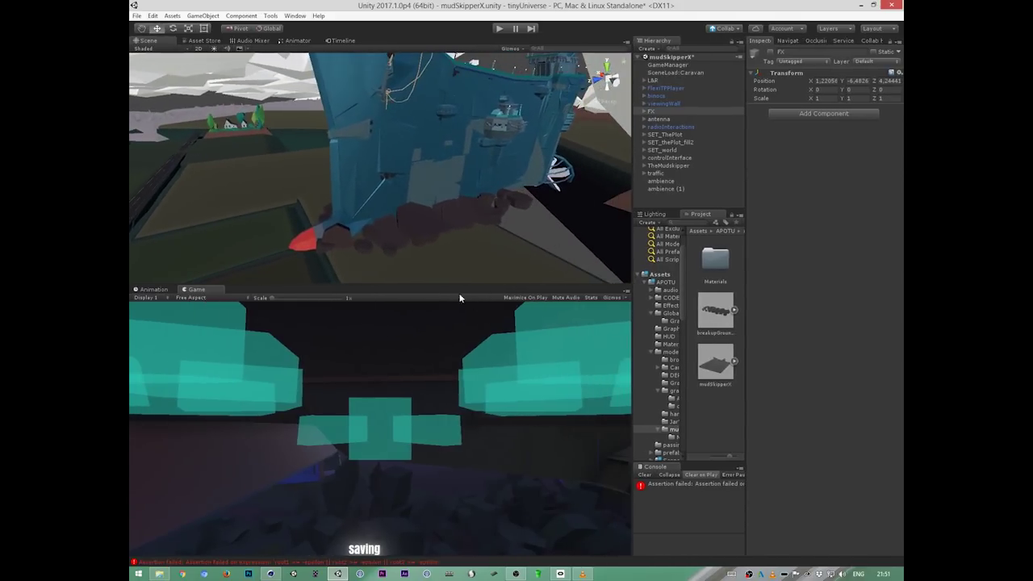
pyautogui.moveTo(470, 284); pyautogui.dragTo(466, 345)
pyautogui.moveTo(632, 331); pyautogui.dragTo(614, 331)
# Step: Select a ground clump beside the hull and inspect its parents, breakupGroundAnim with the Animator and Breakup with the Breakup Ground Effect script
pyautogui.keyDown('alt'); pyautogui.moveTo(541, 263); pyautogui.dragTo(468, 198); pyautogui.keyUp('alt')
pyautogui.click(436, 195)
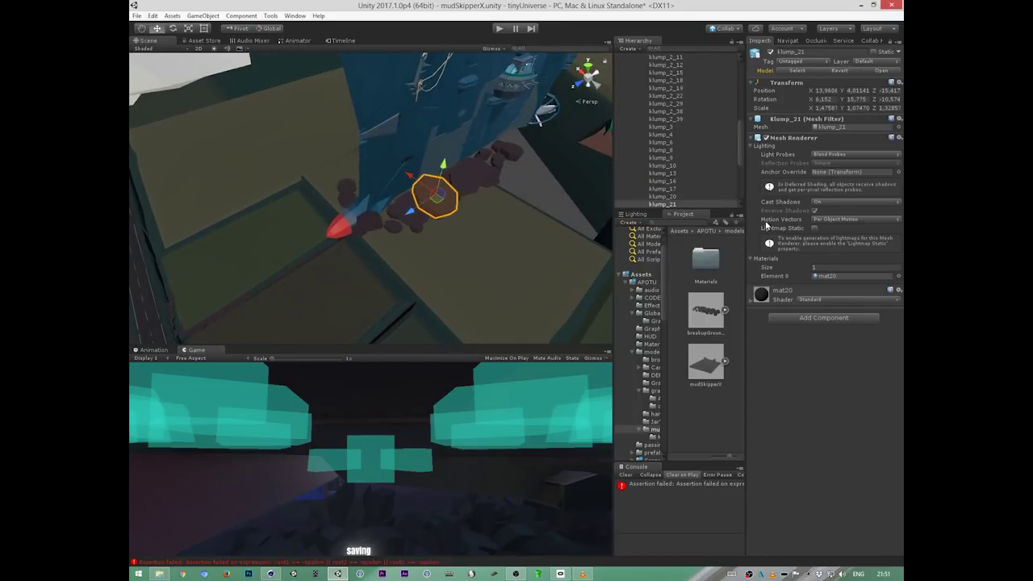
pyautogui.scroll(10, 741, 163)
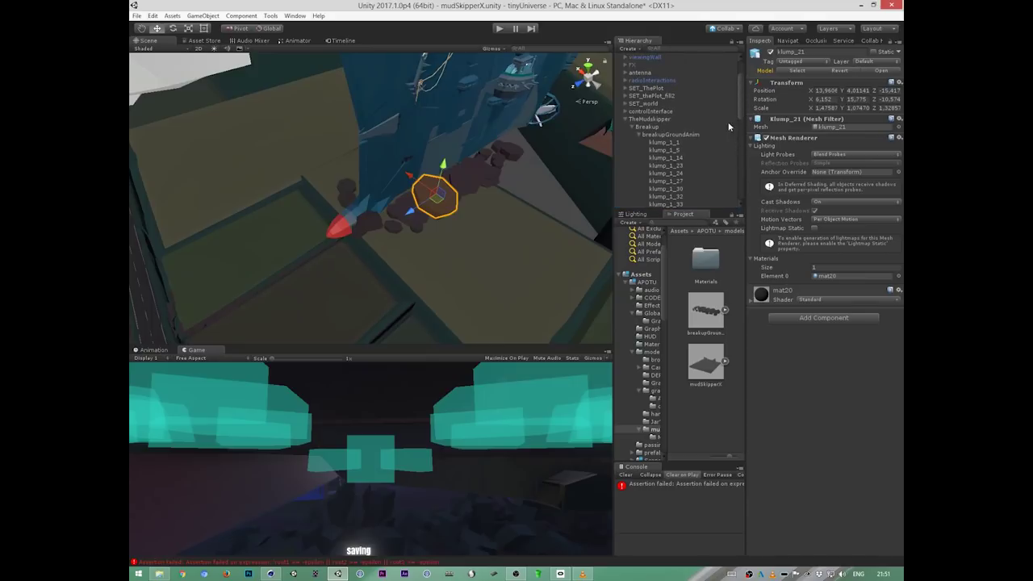
pyautogui.click(670, 134)
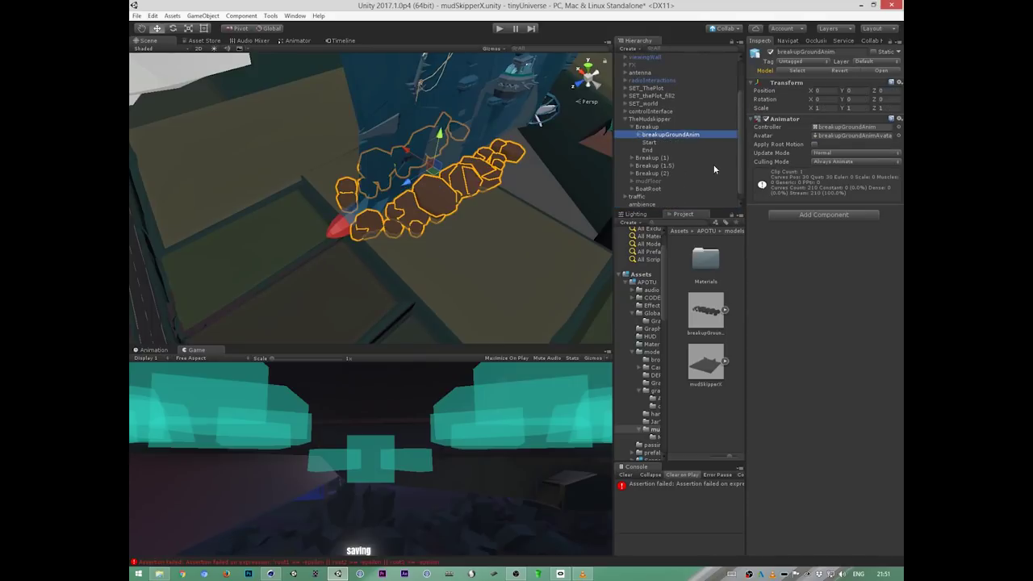
pyautogui.click(647, 128)
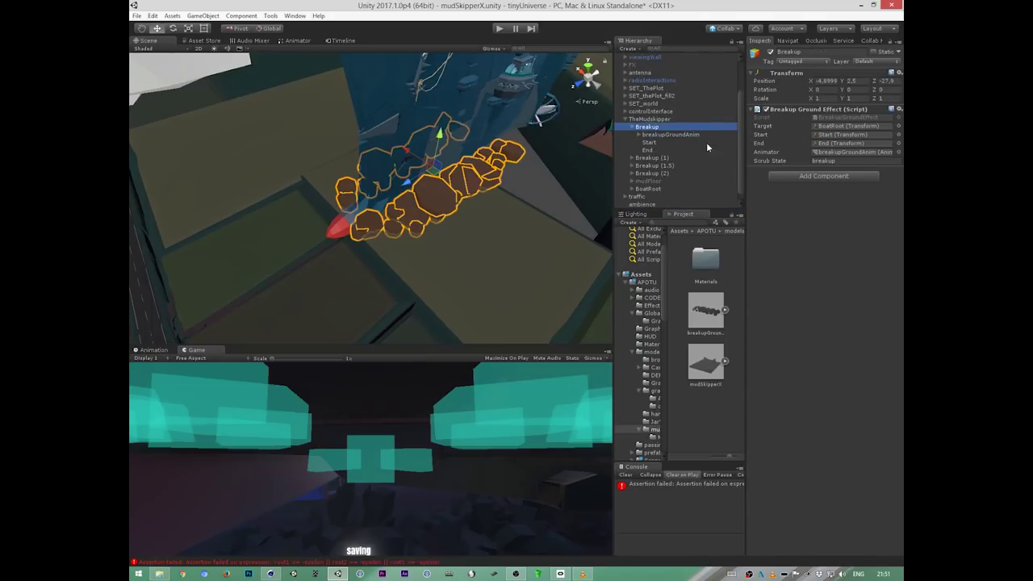
pyautogui.click(633, 127)
# Step: Examine where Breakup (1), Breakup (1.5) and Breakup (2) sit along the ship's path across the fields and road
pyautogui.keyDown('alt'); pyautogui.moveTo(560, 257); pyautogui.dragTo(517, 270); pyautogui.keyUp('alt')
pyautogui.click(659, 152)
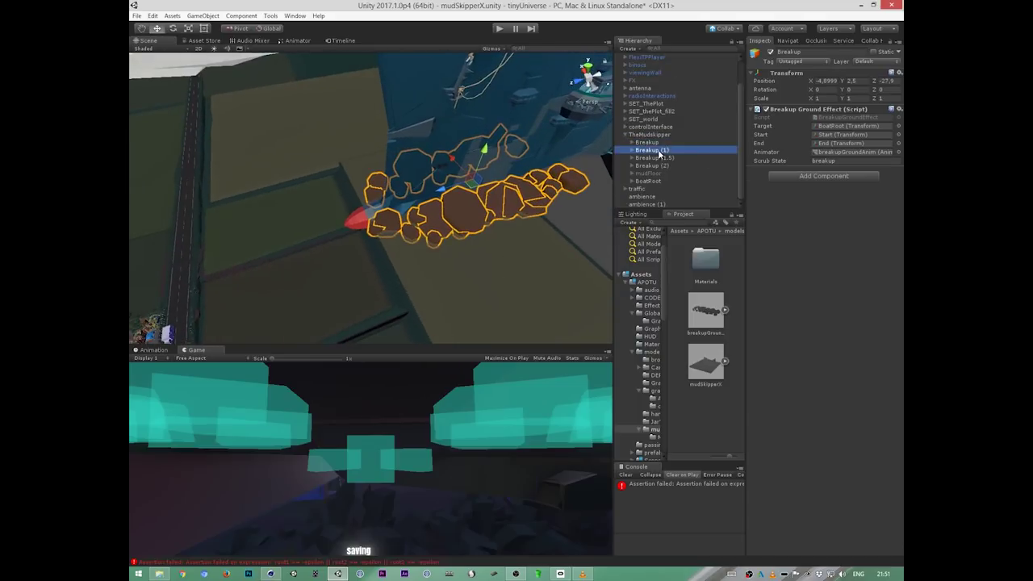
pyautogui.click(655, 158)
pyautogui.moveTo(486, 254); pyautogui.dragTo(748, 172, button='middle')
pyautogui.click(662, 166)
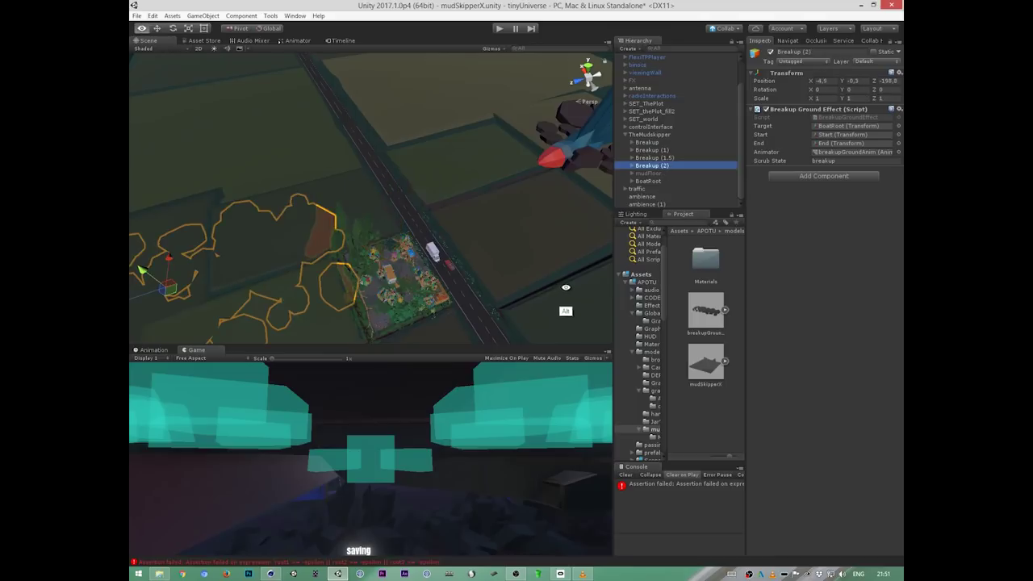
pyautogui.keyDown('alt'); pyautogui.moveTo(565, 286); pyautogui.dragTo(527, 279); pyautogui.keyUp('alt')
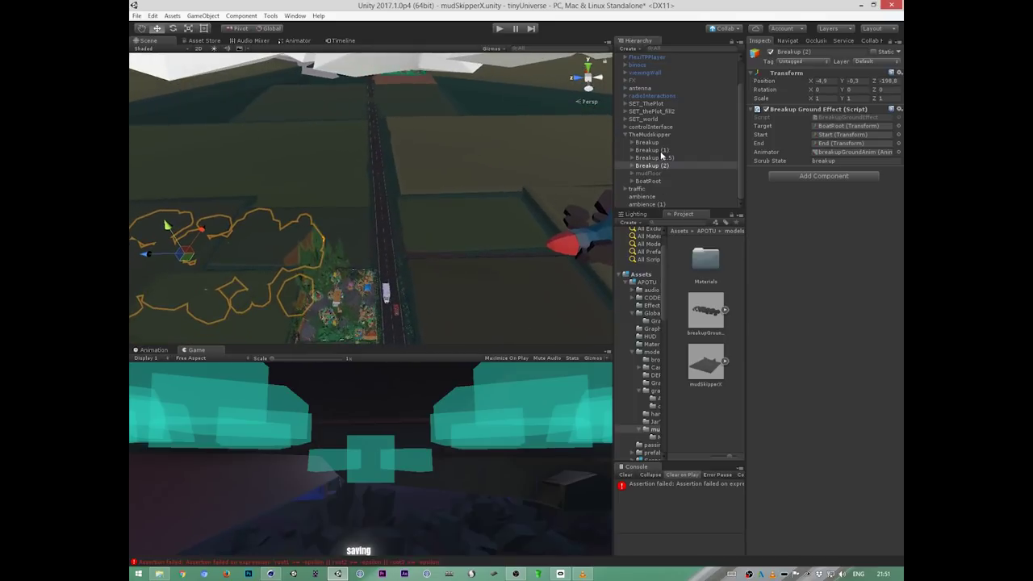
pyautogui.click(661, 152)
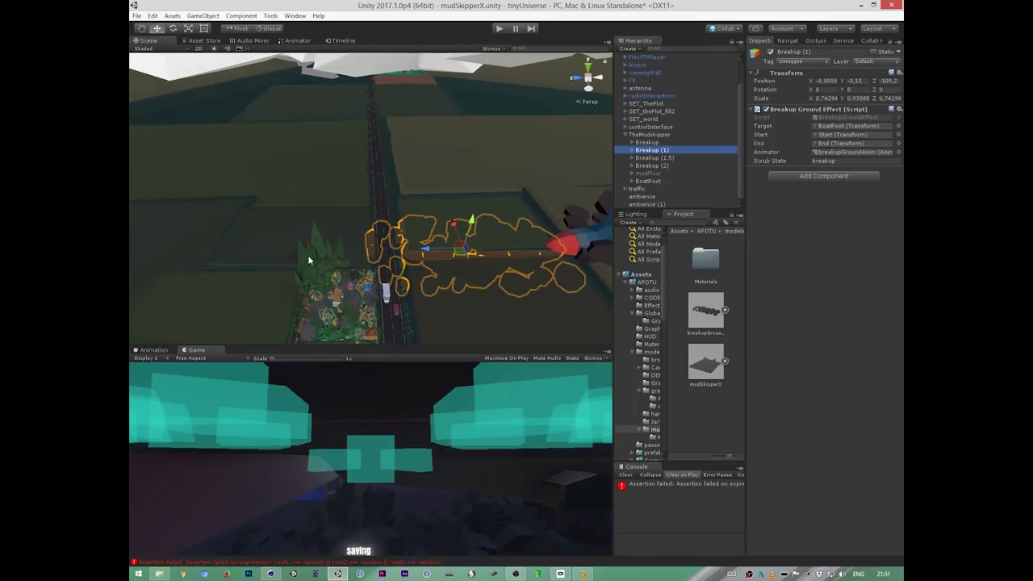
pyautogui.click(663, 158)
pyautogui.keyDown('alt'); pyautogui.moveTo(333, 277); pyautogui.dragTo(393, 298); pyautogui.keyUp('alt')
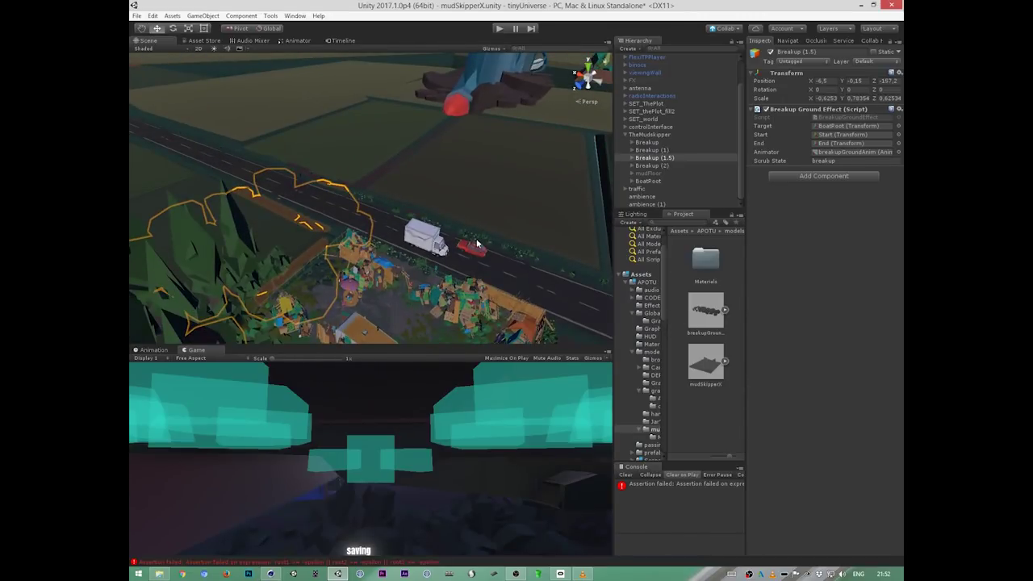
# Step: Select the road piece by the settlement, a clump beside the hull and the clump's parent breakupGroundAnim for inspection
pyautogui.click(336, 270)
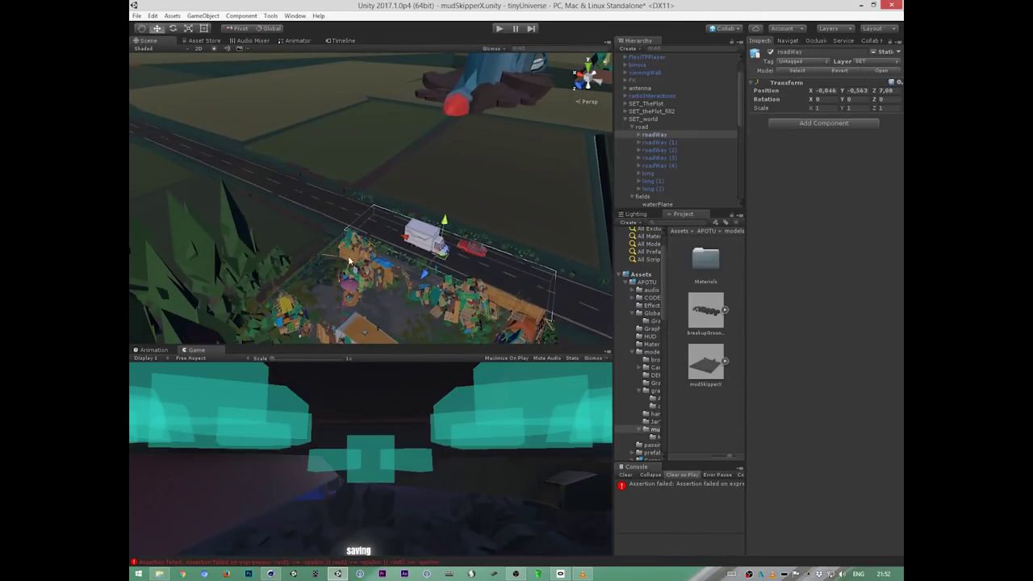
pyautogui.keyDown('alt'); pyautogui.moveTo(542, 164); pyautogui.dragTo(388, 250); pyautogui.keyUp('alt')
pyautogui.click(387, 250)
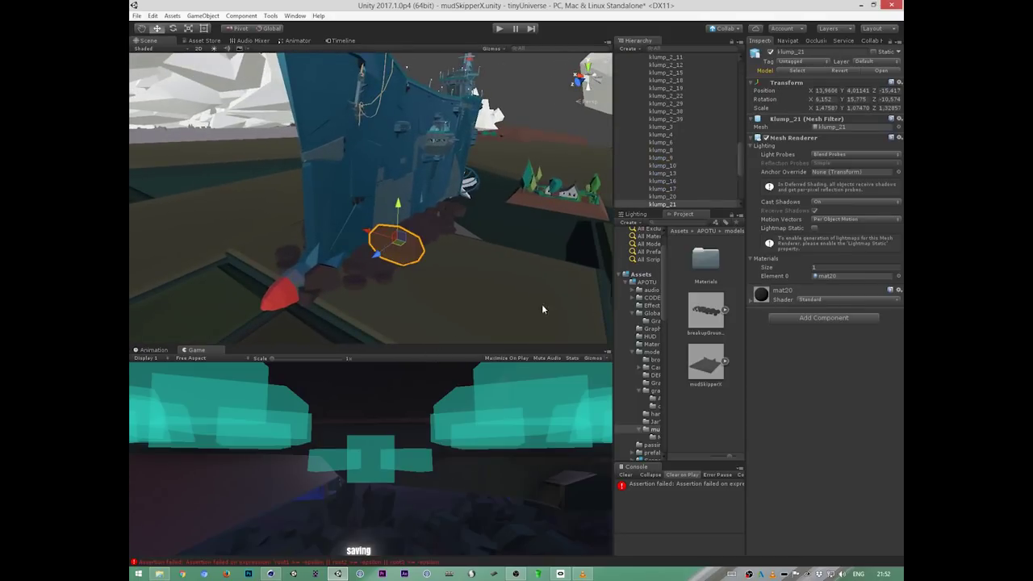
pyautogui.scroll(5, 741, 163)
pyautogui.click(670, 156)
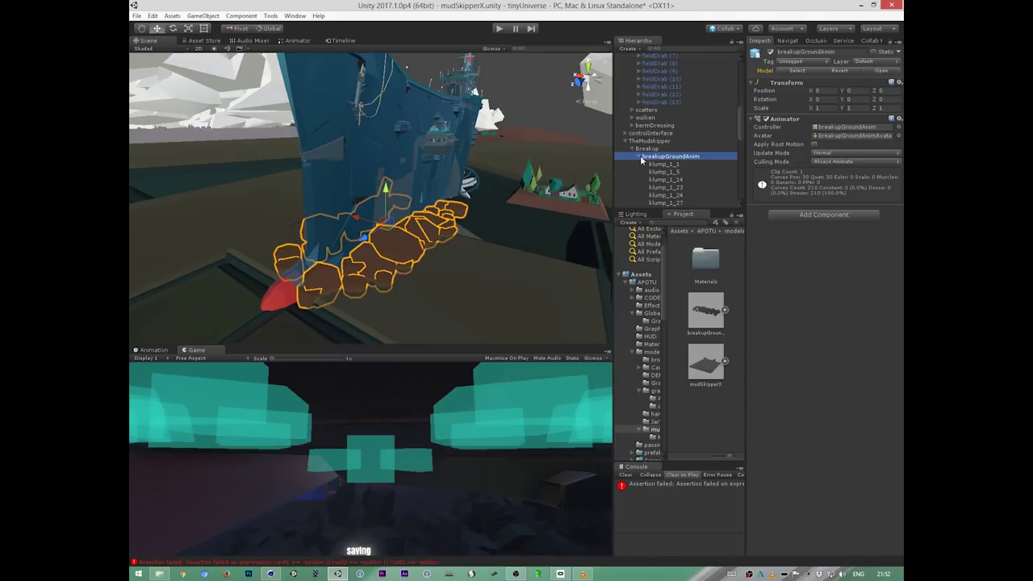
pyautogui.click(639, 156)
# Step: Inspect the Breakup object's Breakup Ground Effect settings and the Animator on its breakupGroundAnim child
pyautogui.click(647, 149)
pyautogui.keyDown('alt'); pyautogui.moveTo(548, 276); pyautogui.dragTo(460, 325); pyautogui.keyUp('alt')
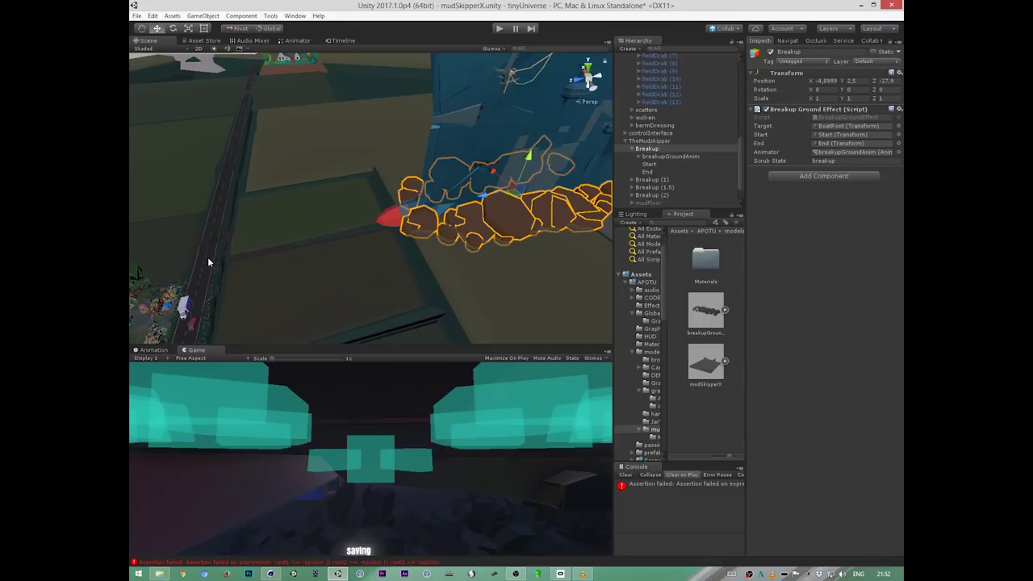
pyautogui.click(648, 148)
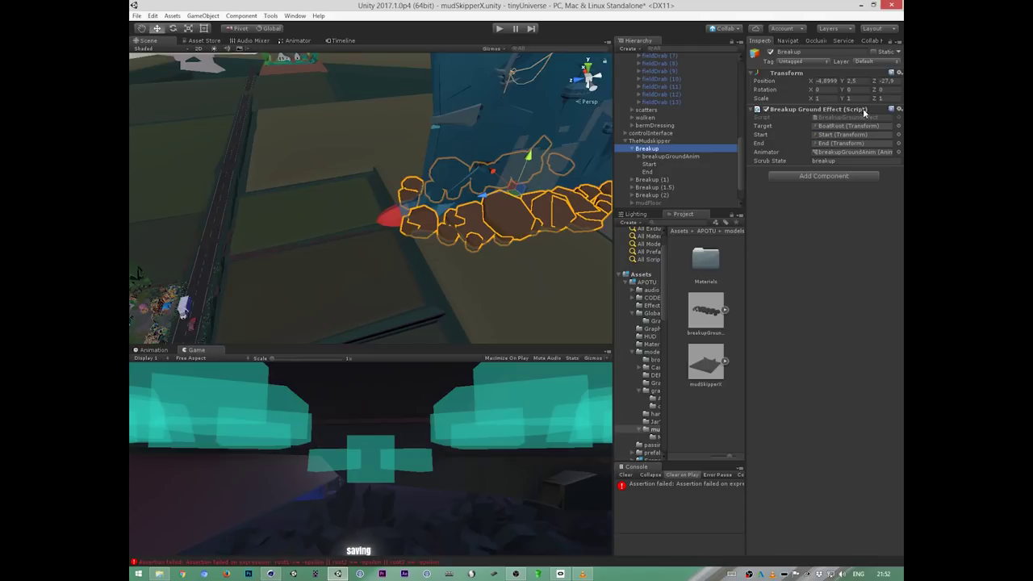
pyautogui.click(666, 157)
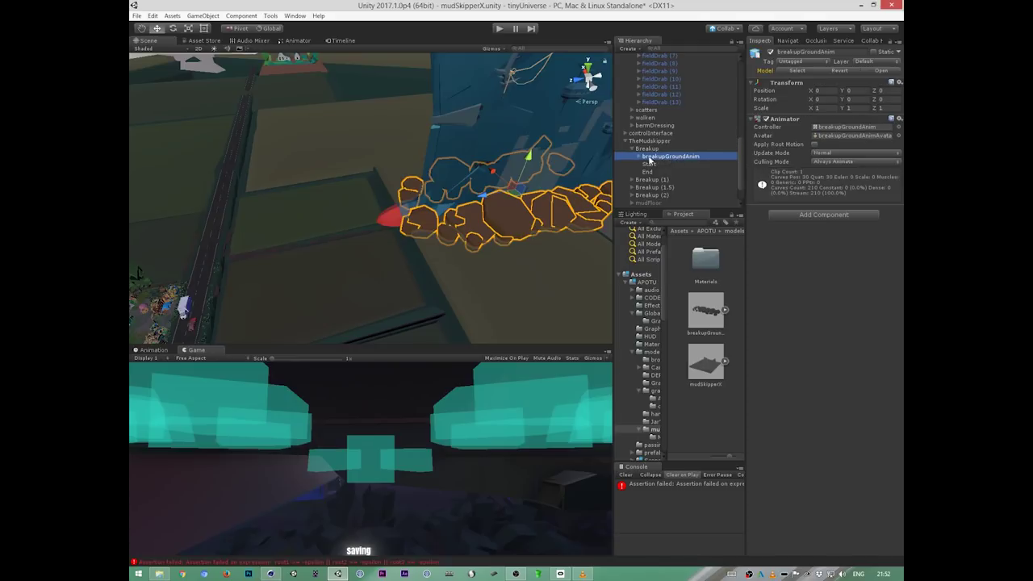
# Step: Inspect breakupGroundAnim's child clumps and the breakup state in its Animator controller, then return to the scene
pyautogui.click(639, 157)
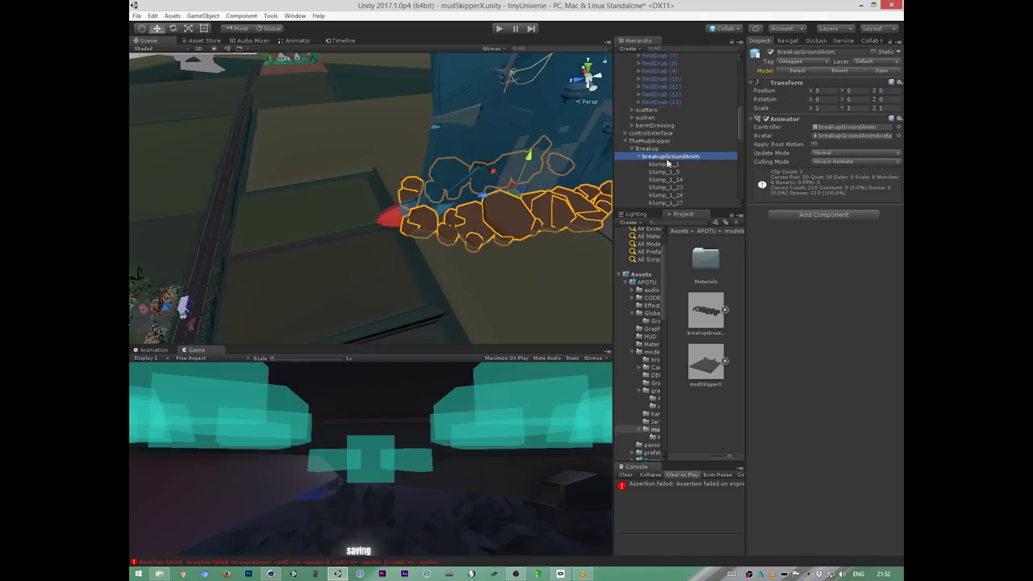
pyautogui.click(638, 156)
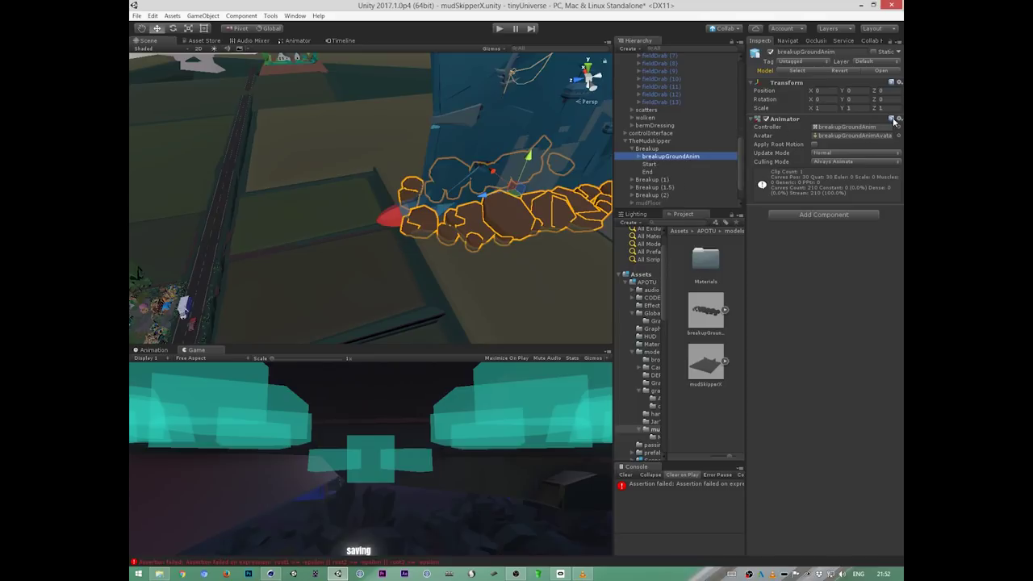
pyautogui.doubleClick(864, 128)
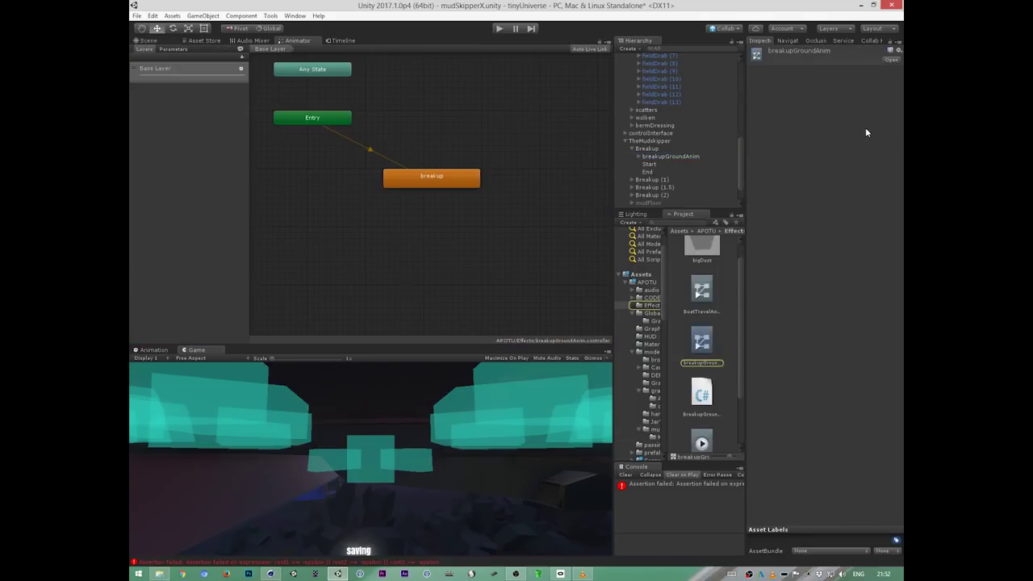
pyautogui.moveTo(444, 178); pyautogui.dragTo(466, 155)
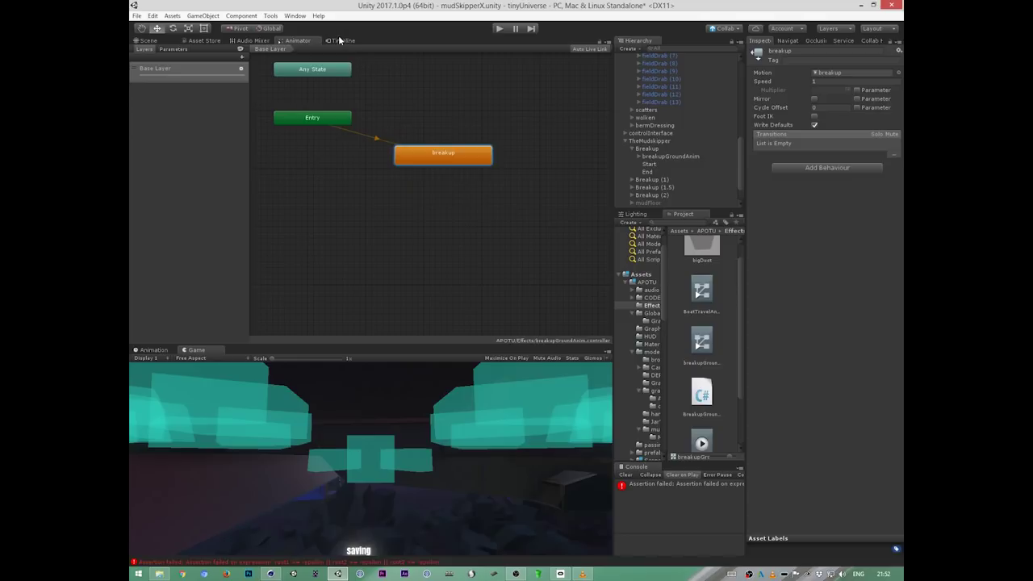
pyautogui.click(153, 38)
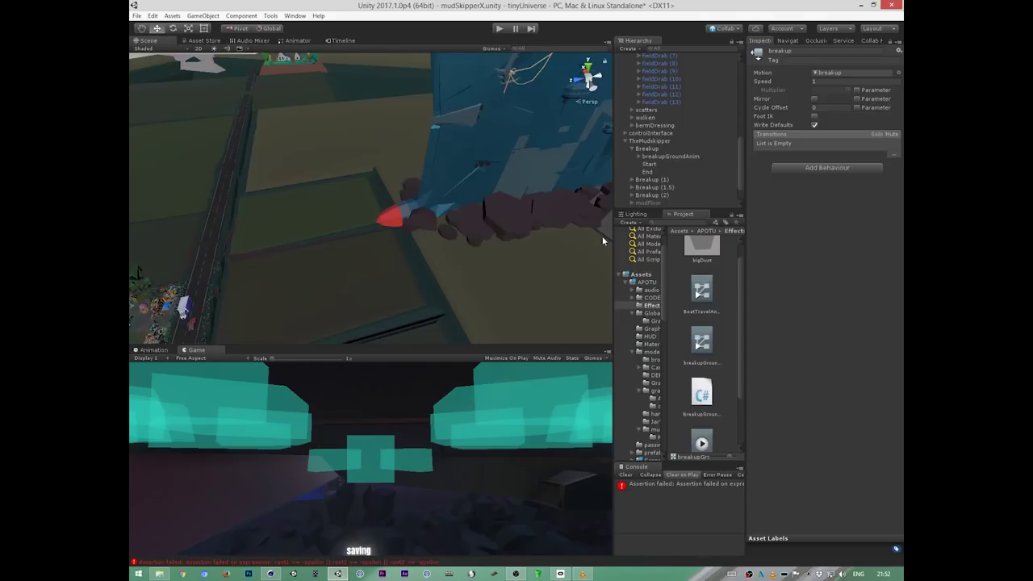
# Step: Open the Breakup object's BreakupGroundEffect script in MonoDevelop, maximized with enlarged code text
pyautogui.click(646, 149)
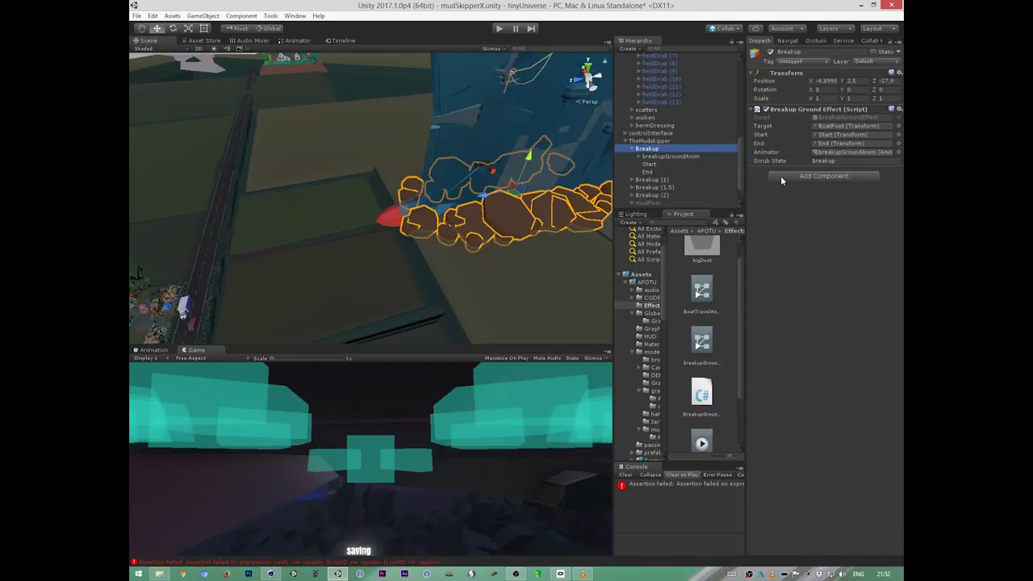
pyautogui.click(847, 118)
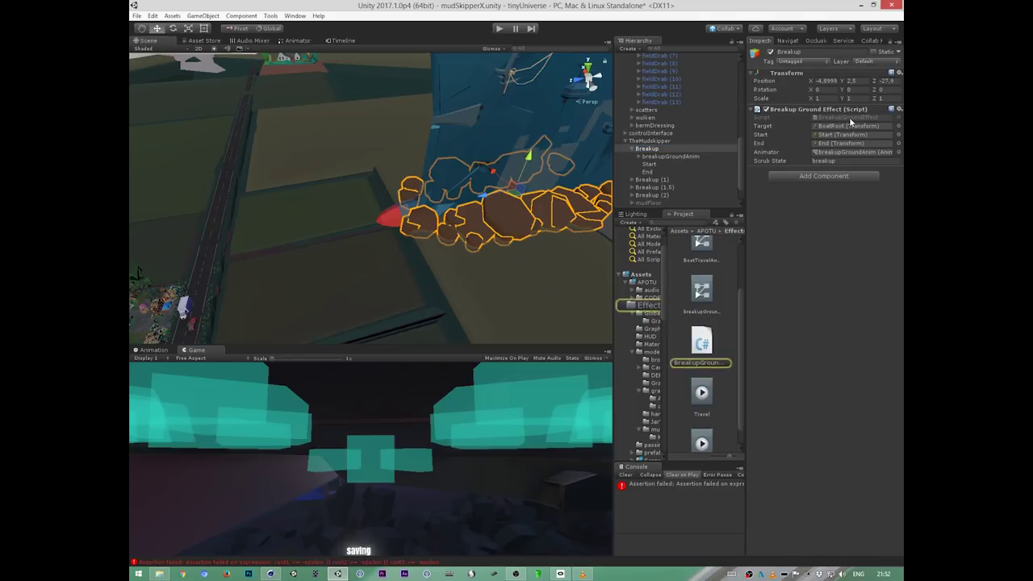
pyautogui.click(844, 127)
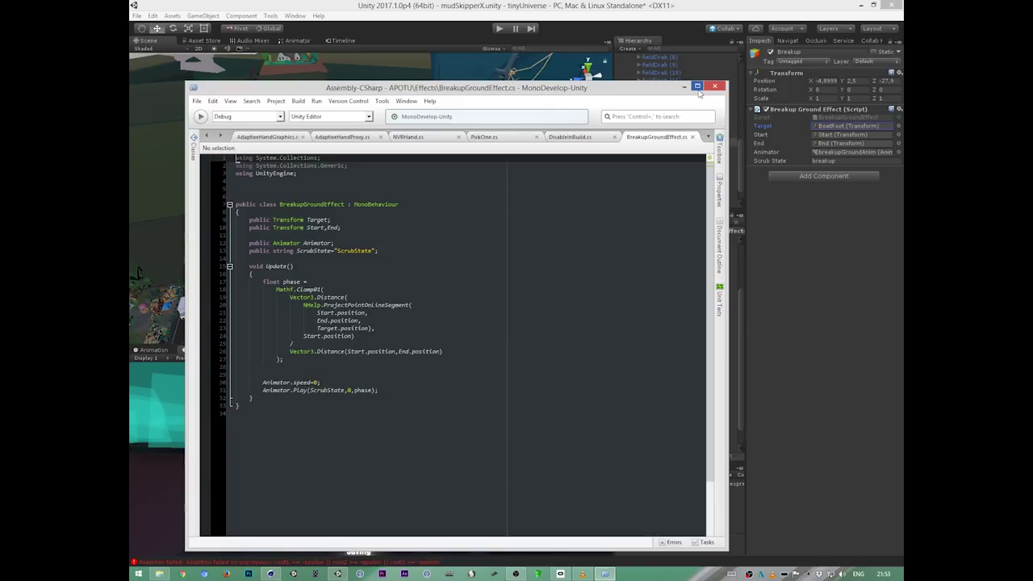
pyautogui.click(699, 89)
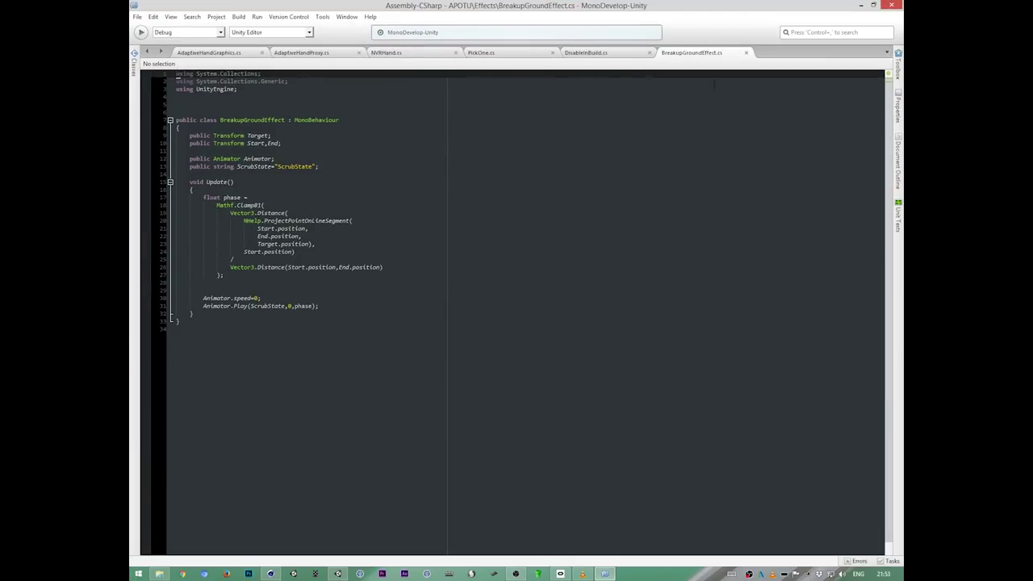
pyautogui.keyDown('ctrl'); pyautogui.scroll(3, 278, 187); pyautogui.keyUp('ctrl')
pyautogui.click(411, 250)
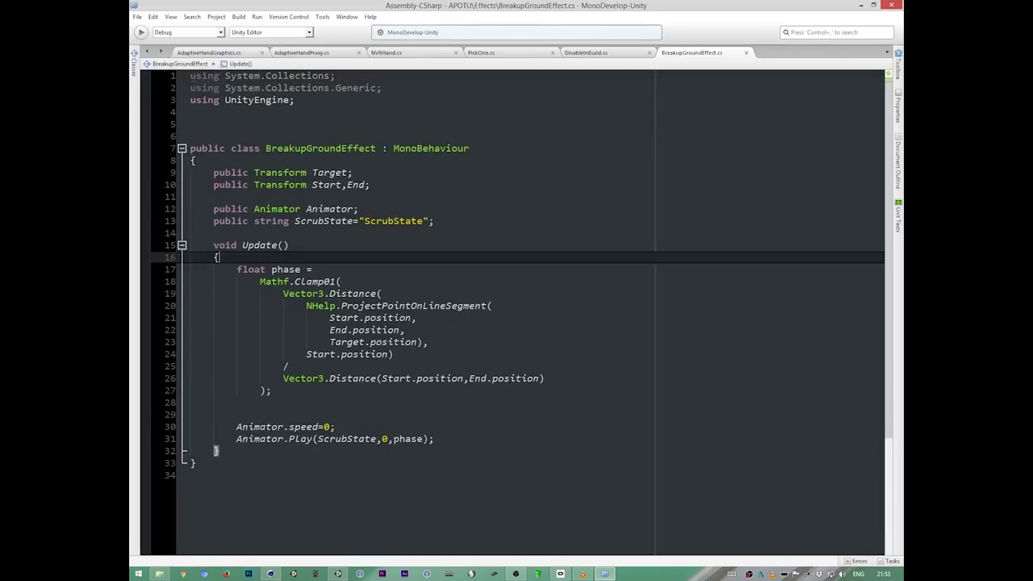
# Step: Examine the script's public fields: Target, Start, End, Animator and the ScrubState string
pyautogui.click(323, 173)
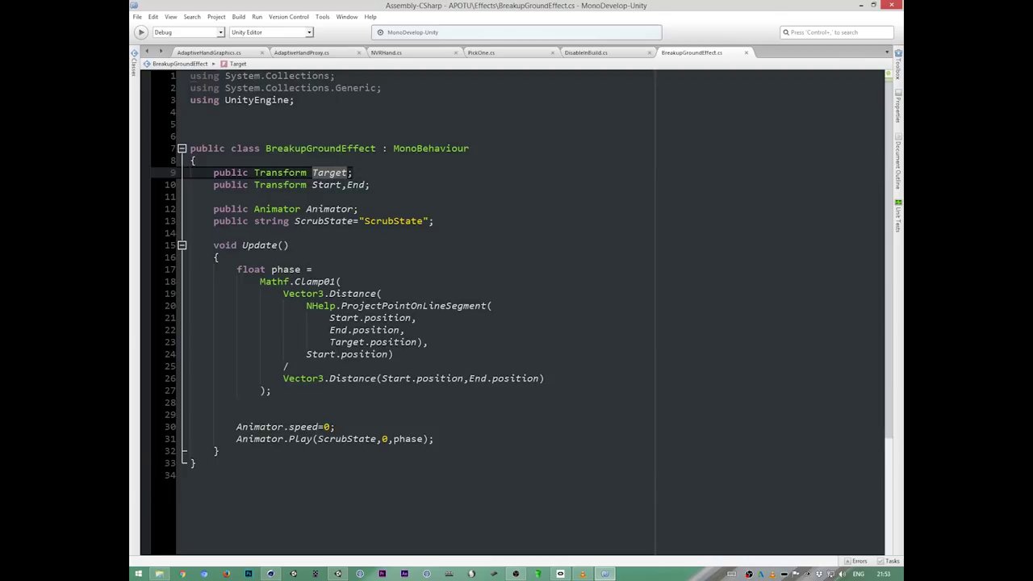
pyautogui.moveTo(318, 184); pyautogui.dragTo(368, 185)
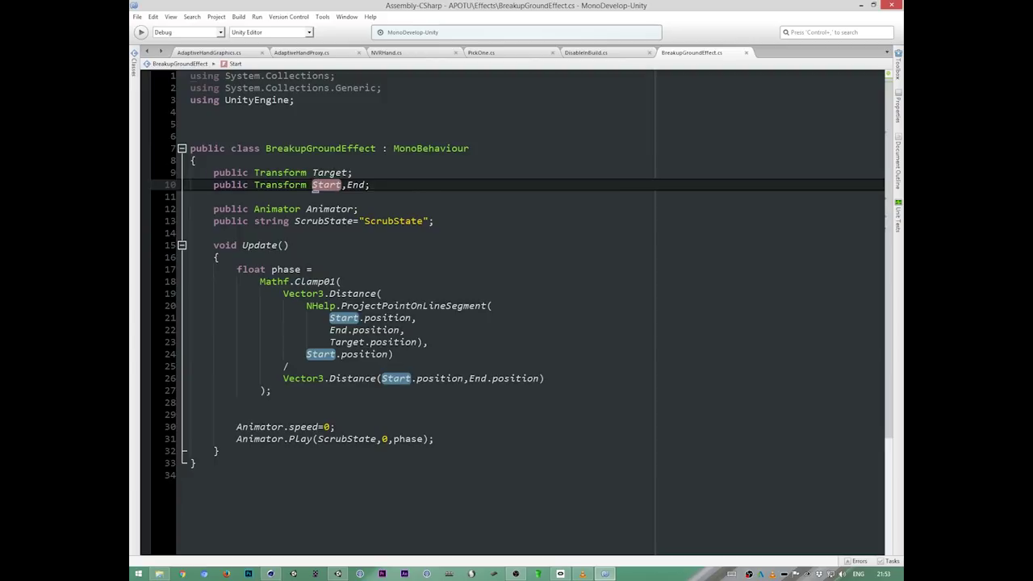
pyautogui.press('Up')
pyautogui.press('Down')
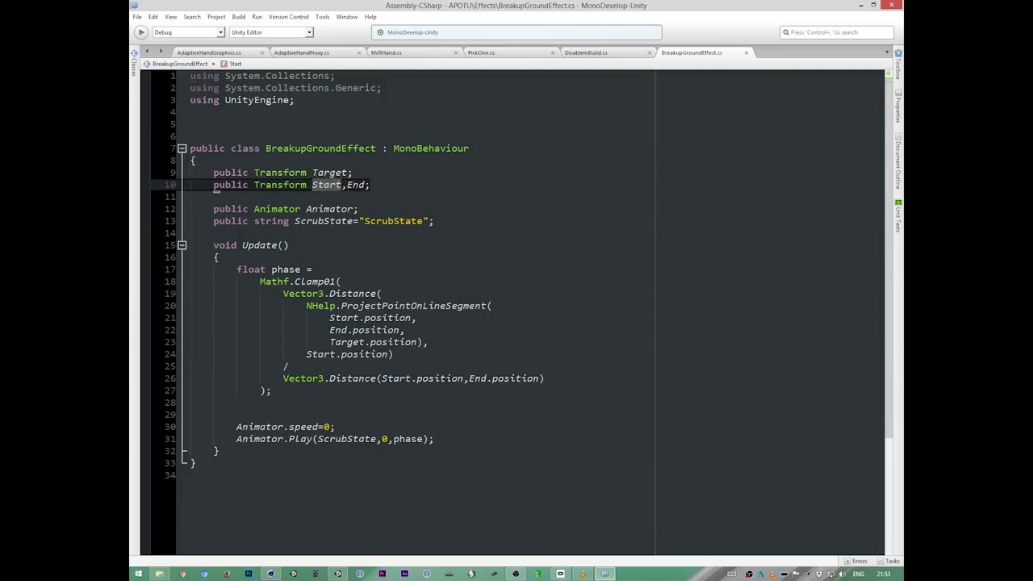
pyautogui.press('Up')
pyautogui.press('Down')
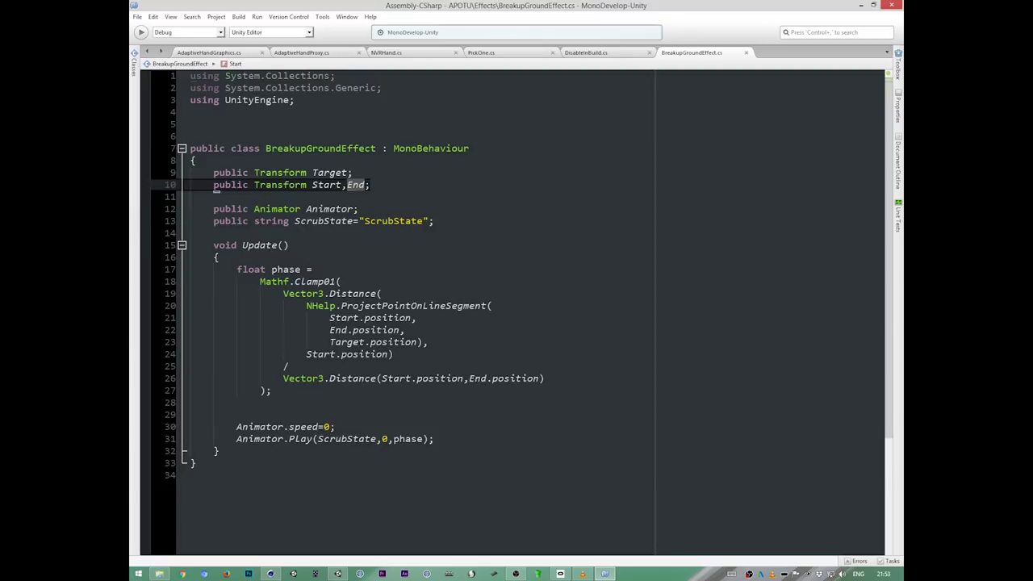
pyautogui.doubleClick(329, 209)
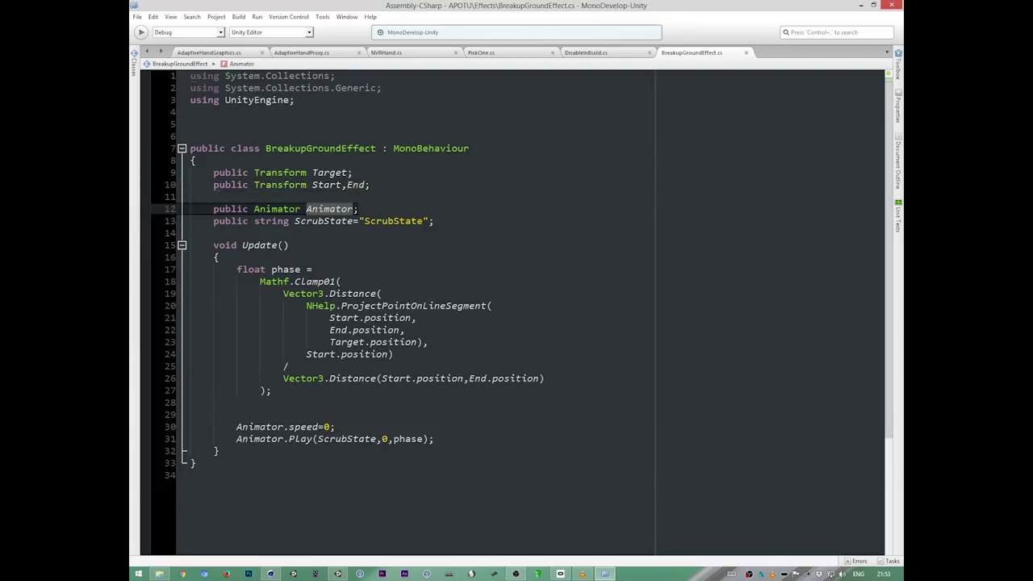
pyautogui.click(322, 221)
pyautogui.doubleClick(322, 222)
pyautogui.moveTo(423, 221); pyautogui.dragTo(361, 224)
# Step: Switch to Unity and compare Breakup's Scrub State value with the state in the breakupGroundAnim Animator controller
pyautogui.hotkey('alt', 'Tab')
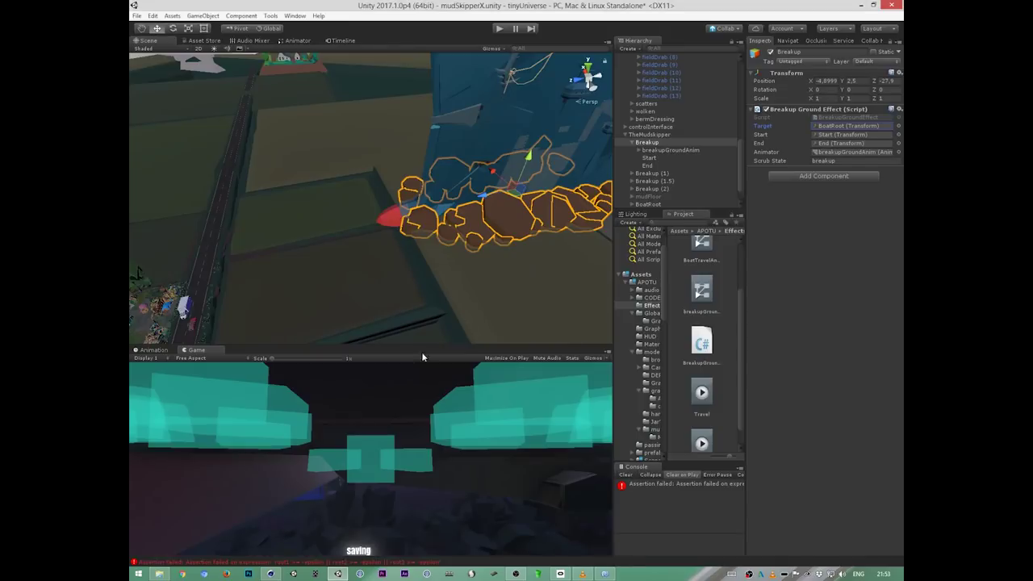
pyautogui.click(849, 160)
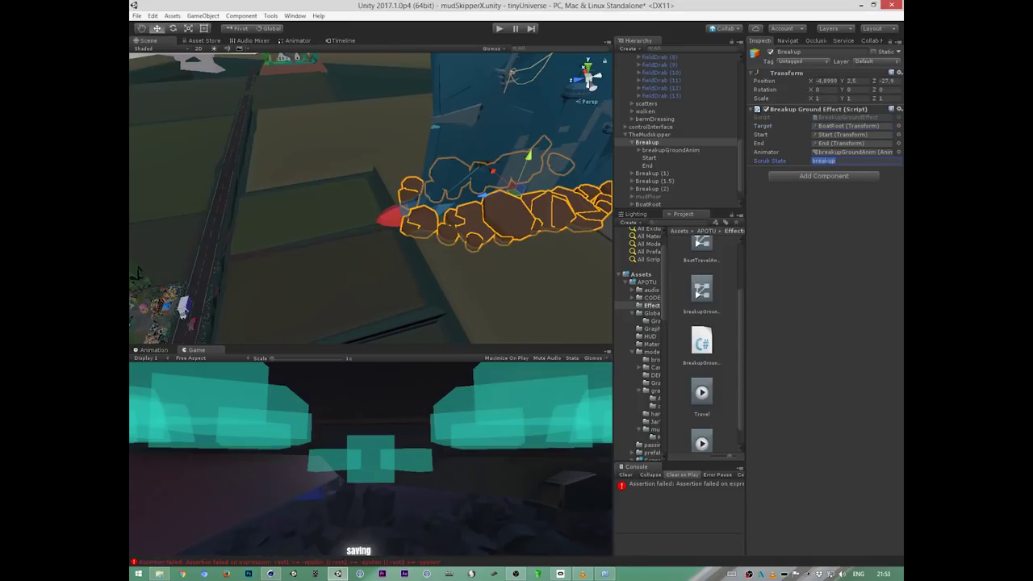
pyautogui.click(298, 41)
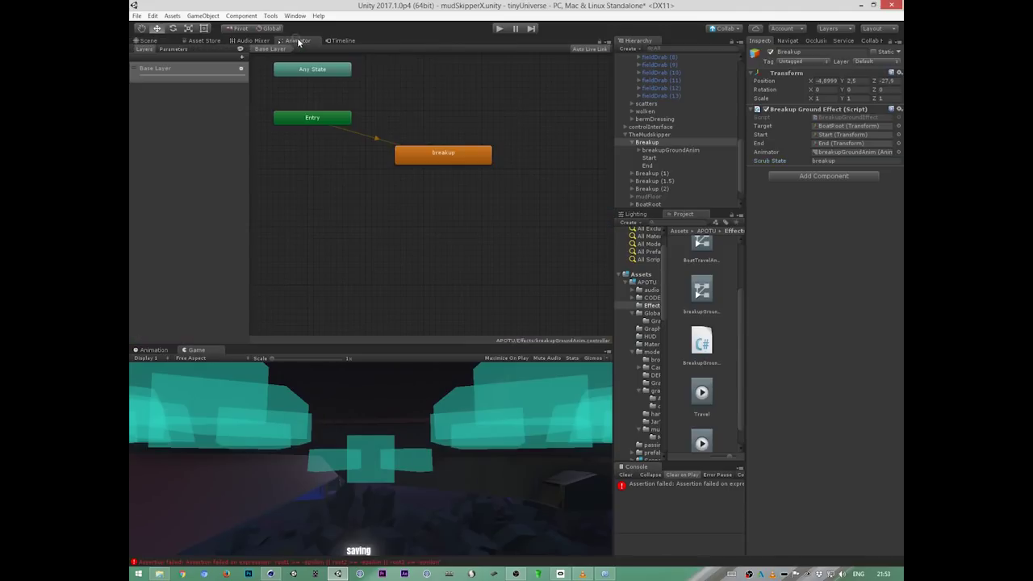
pyautogui.moveTo(457, 155); pyautogui.dragTo(440, 184)
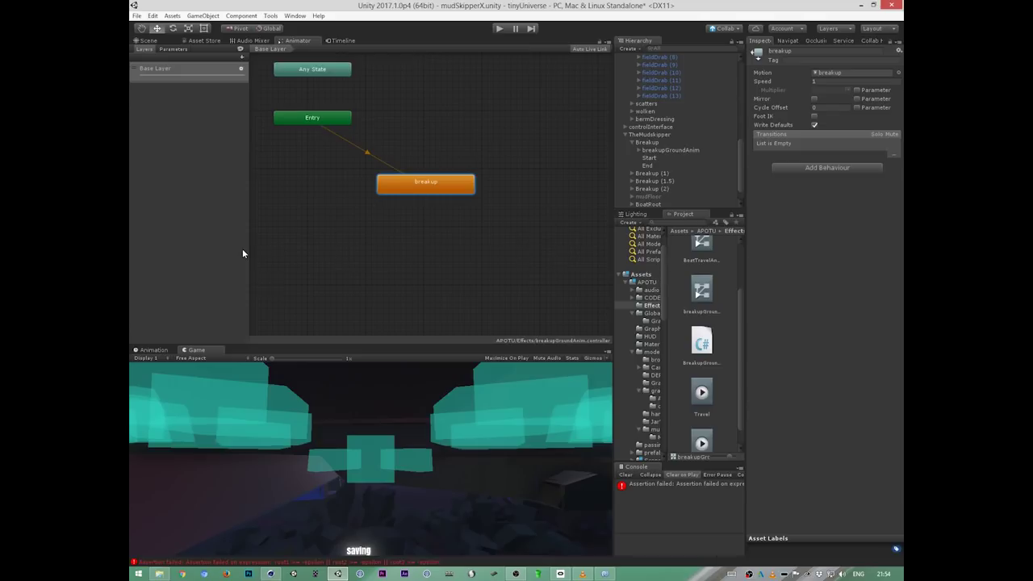
# Step: Enlarge the Animator and Project areas and select the breakupGroundAnim model in the mudSkipper models folder
pyautogui.moveTo(481, 343); pyautogui.dragTo(465, 419)
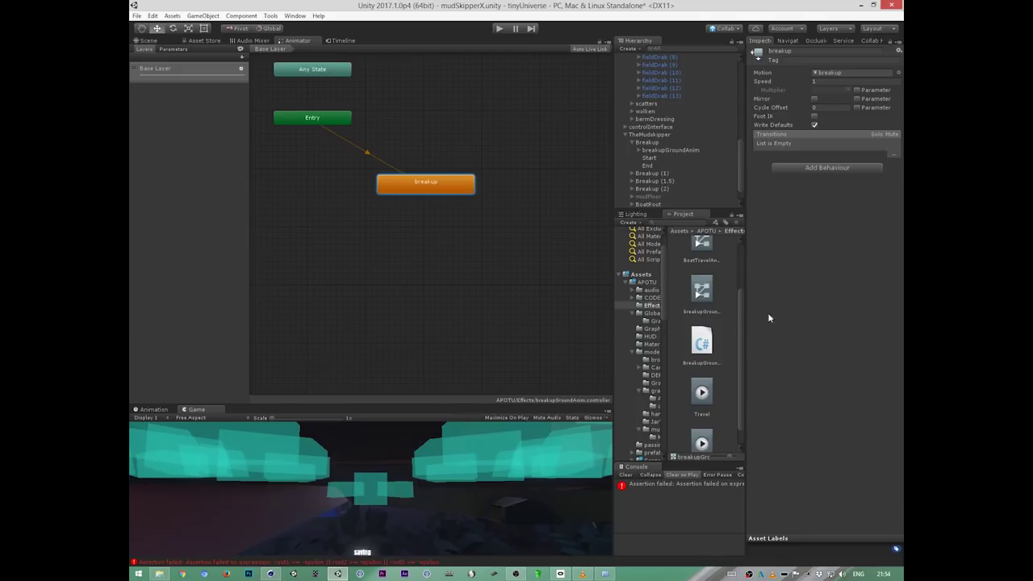
pyautogui.moveTo(746, 411); pyautogui.dragTo(781, 406)
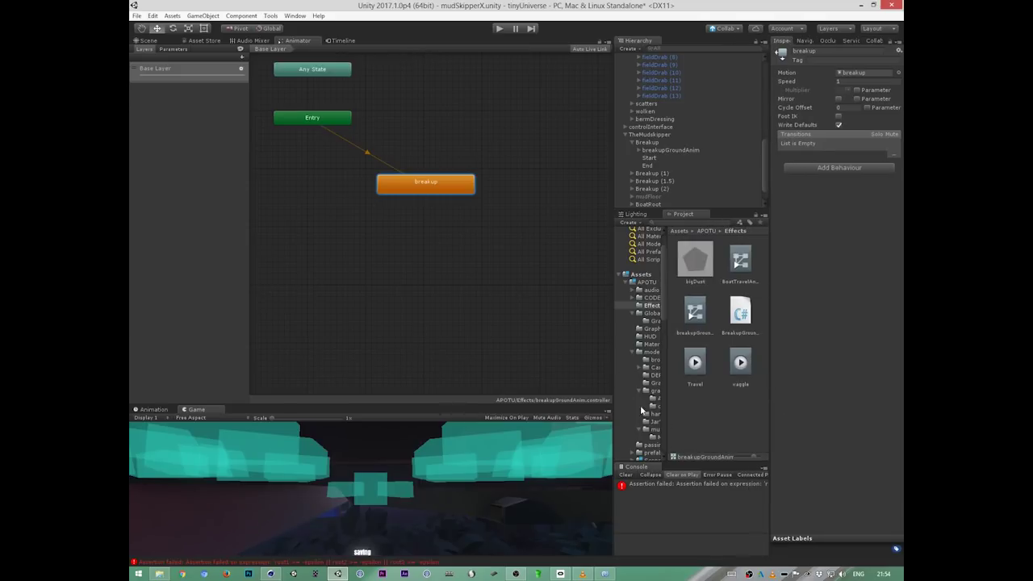
pyautogui.moveTo(615, 383); pyautogui.dragTo(568, 436)
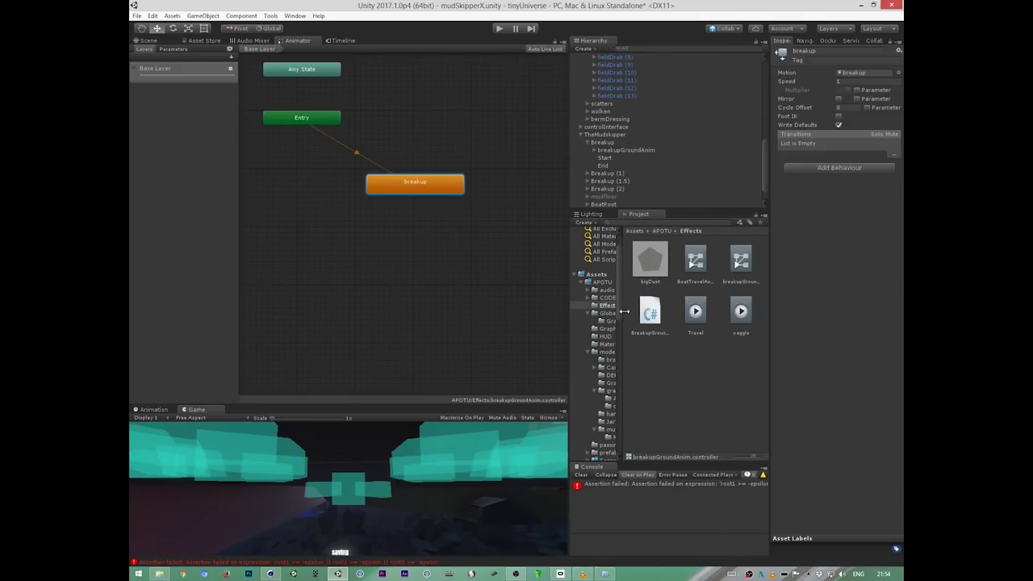
pyautogui.moveTo(625, 312); pyautogui.dragTo(644, 310)
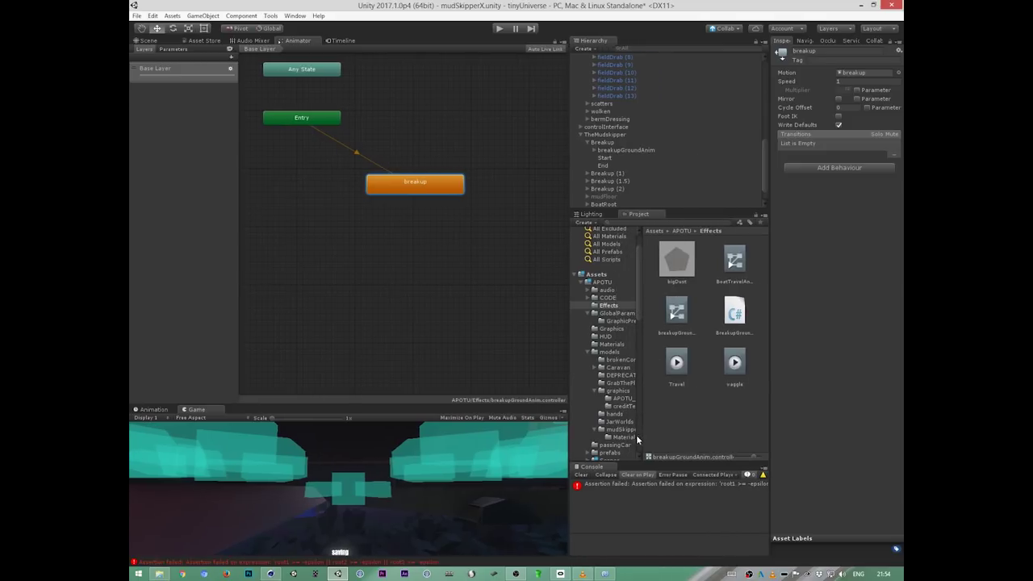
pyautogui.click(622, 430)
pyautogui.click(734, 260)
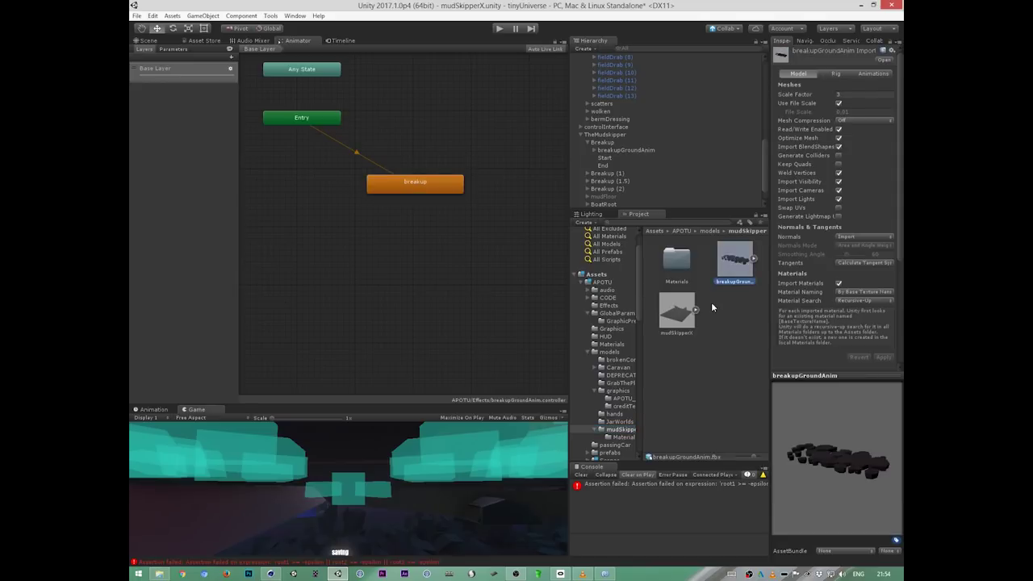
# Step: Widen the Inspector and preview the breakup clip in the model's animation import settings
pyautogui.moveTo(770, 422); pyautogui.dragTo(554, 421)
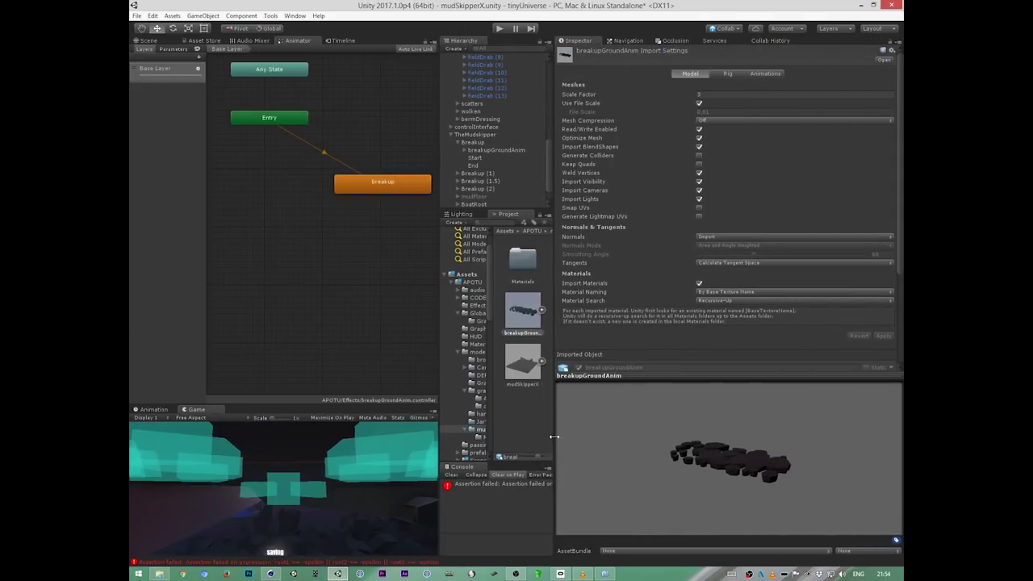
pyautogui.click(766, 73)
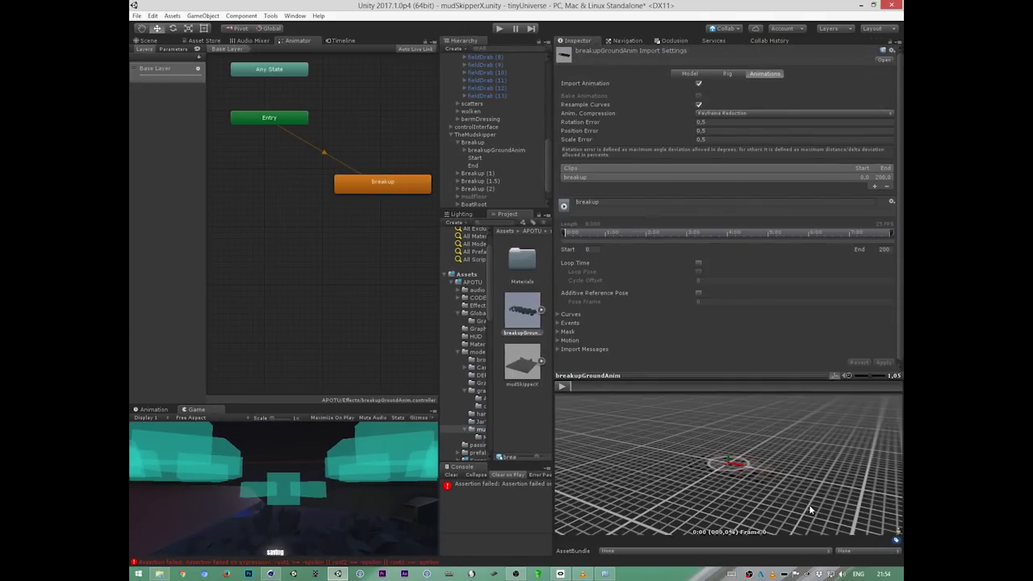
pyautogui.moveTo(811, 507)
pyautogui.mouseDown()
pyautogui.moveTo(805, 464)
pyautogui.moveTo(804, 507)
pyautogui.mouseUp()
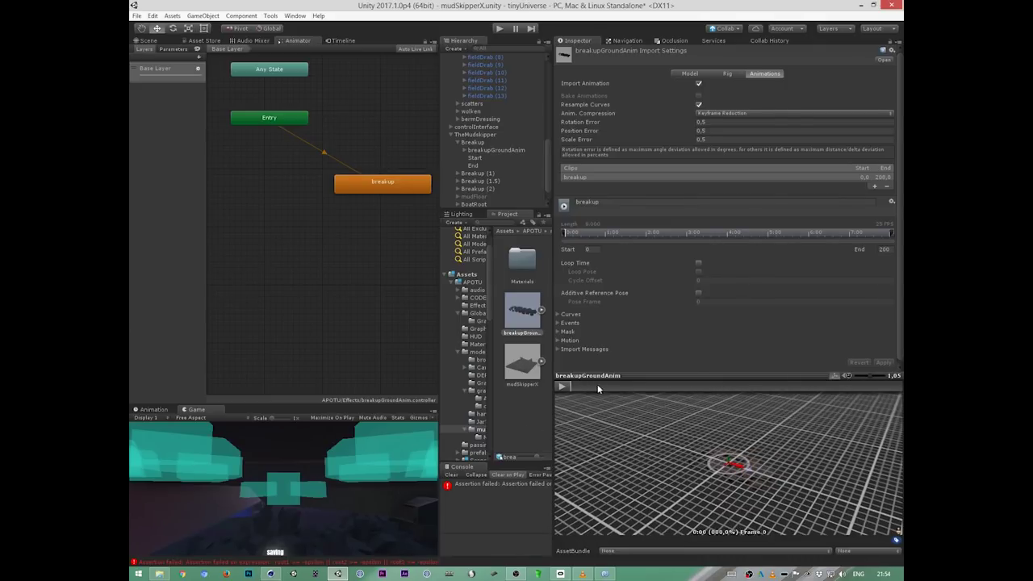
pyautogui.moveTo(598, 416)
pyautogui.keyDown('alt'); pyautogui.mouseDown()
pyautogui.moveTo(657, 488)
pyautogui.moveTo(598, 412)
pyautogui.mouseUp(); pyautogui.keyUp('alt')
pyautogui.click(563, 387)
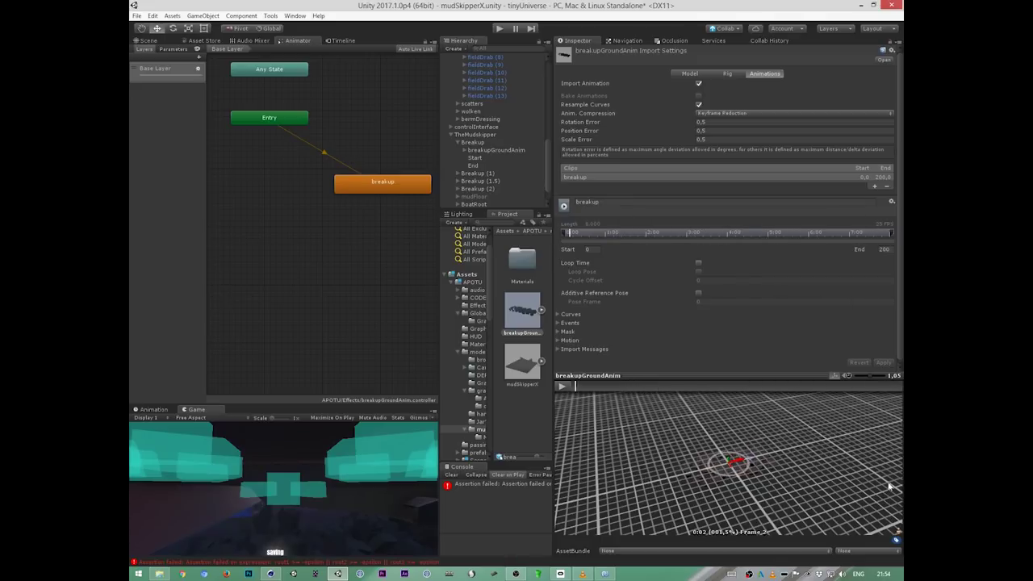
# Step: Switch to MonoDevelop and examine the phase variable and its Mathf.Clamp01 call in the Update method
pyautogui.hotkey('alt', 'Tab')
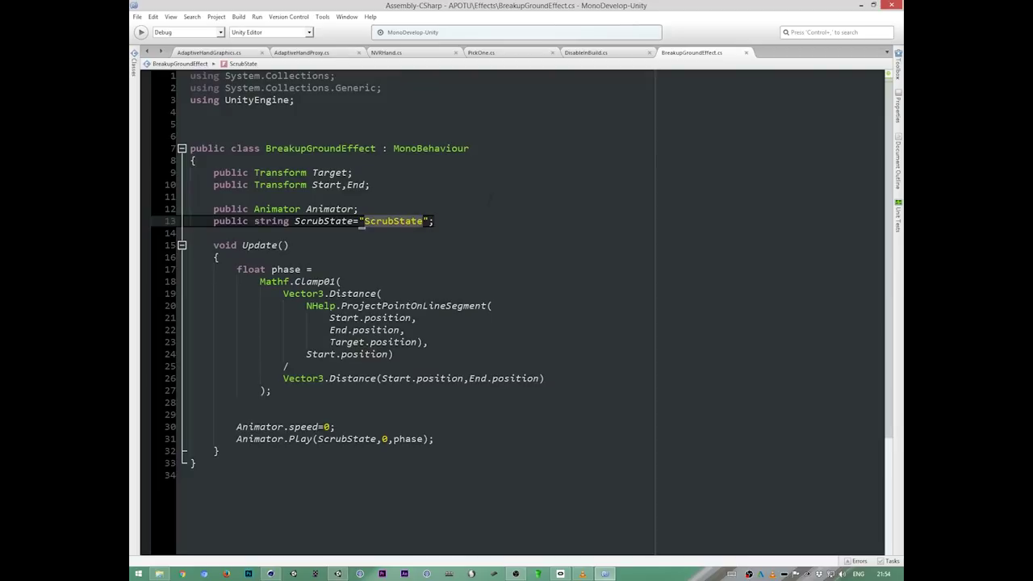
pyautogui.click(493, 196)
pyautogui.click(513, 257)
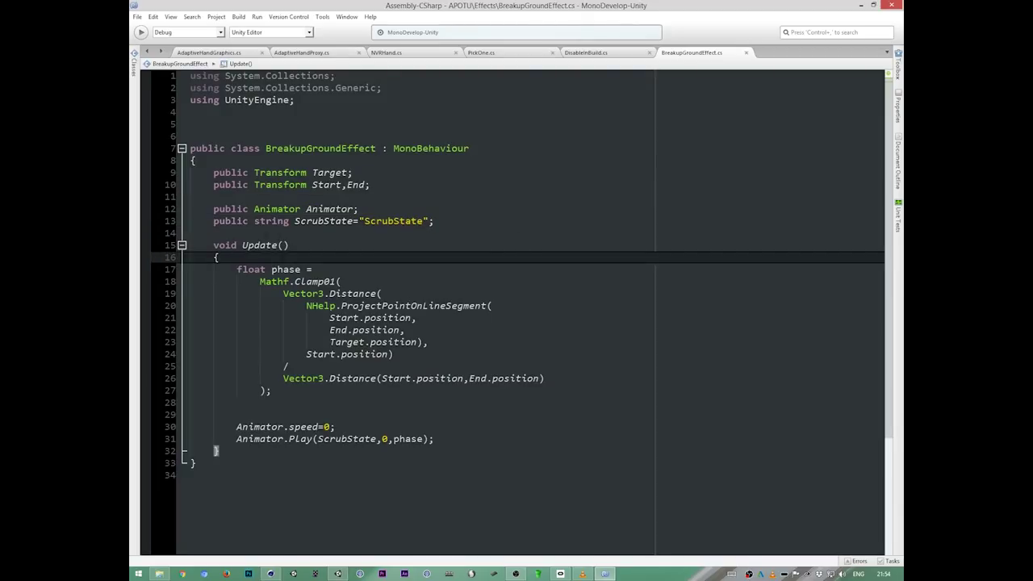
pyautogui.click(280, 269)
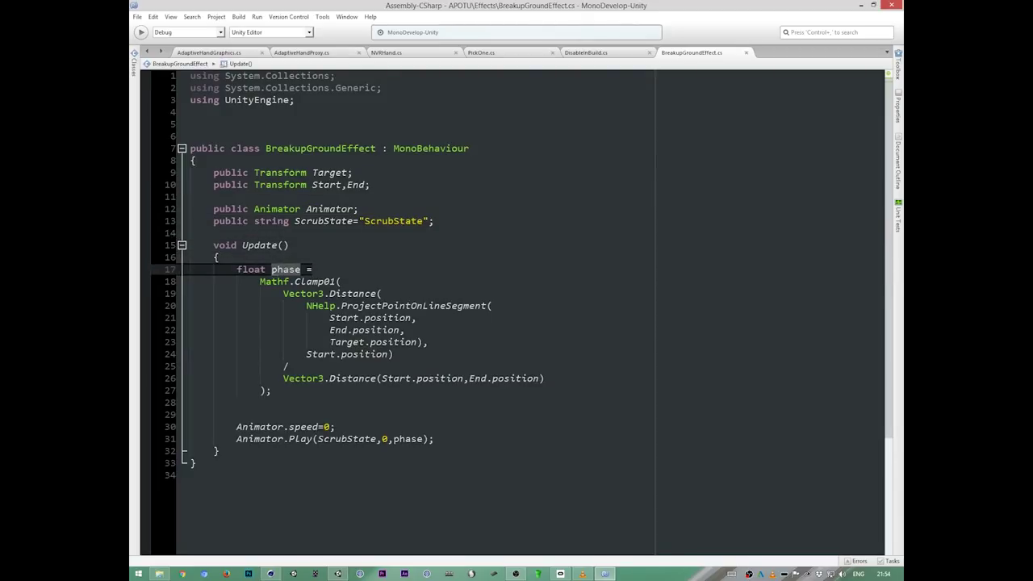
pyautogui.press('Down')
pyautogui.press('End')
# Step: Examine the NHelp.ProjectPointOnLineSegment call inside Vector3.Distance and its Start, End and Target position arguments
pyautogui.click(365, 294)
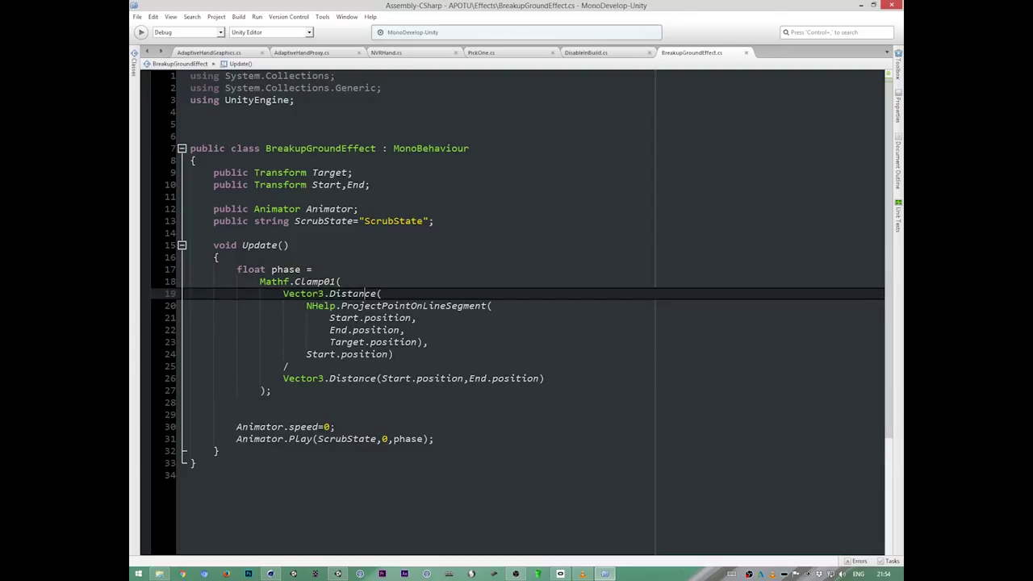
pyautogui.click(354, 293)
pyautogui.click(447, 306)
pyautogui.doubleClick(344, 318)
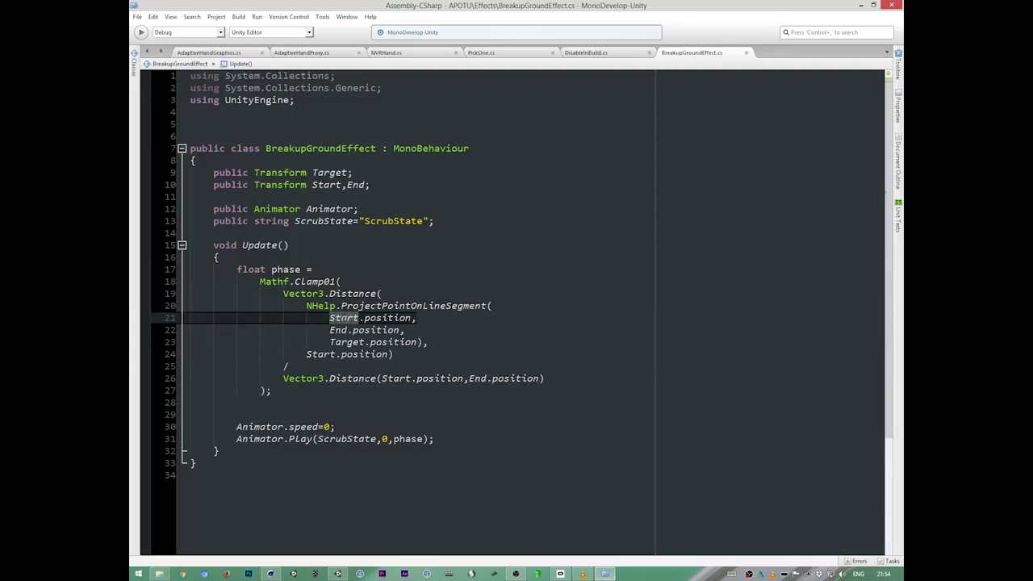
pyautogui.click(359, 306)
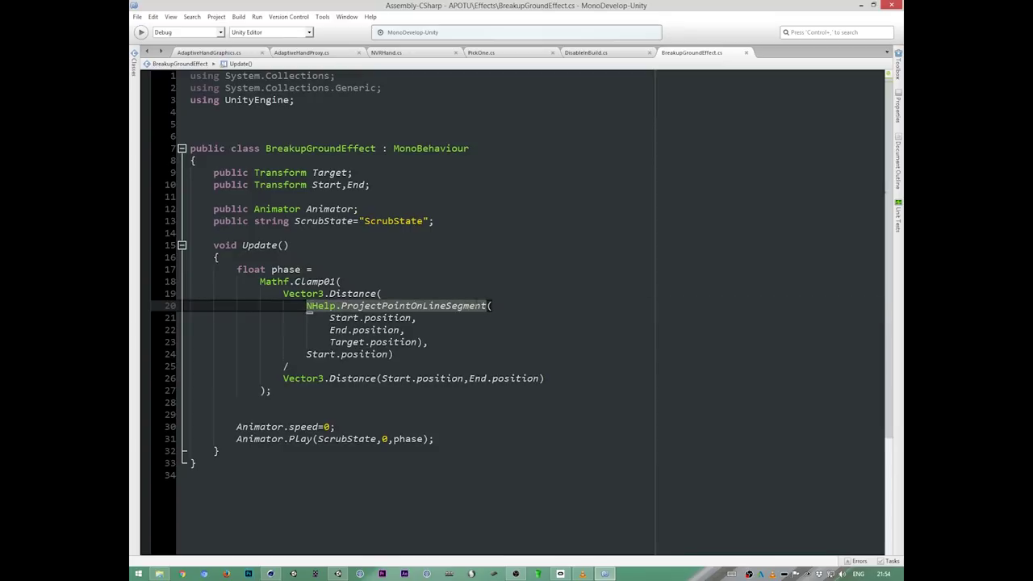
pyautogui.click(394, 318)
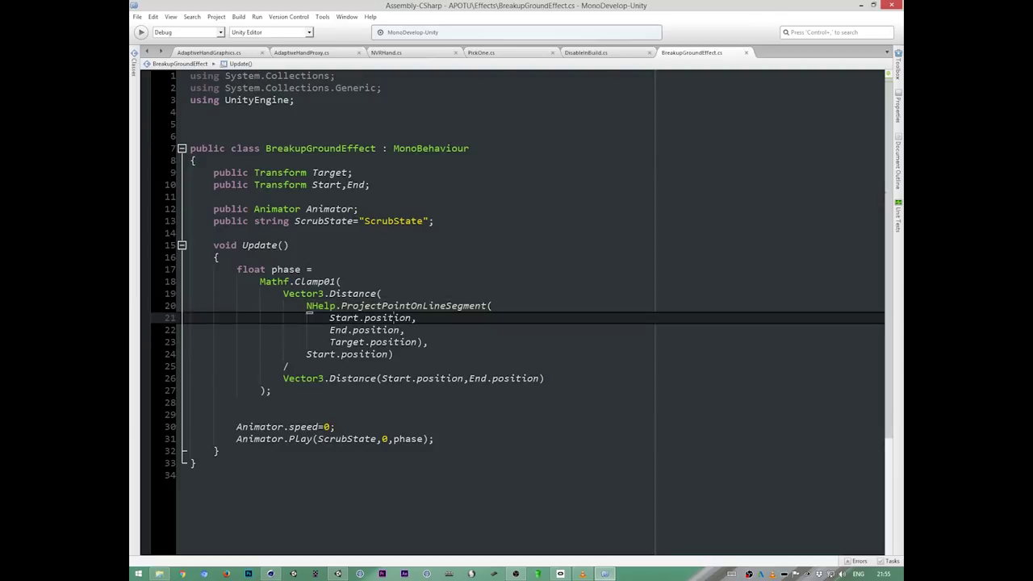
pyautogui.doubleClick(394, 317)
pyautogui.doubleClick(382, 330)
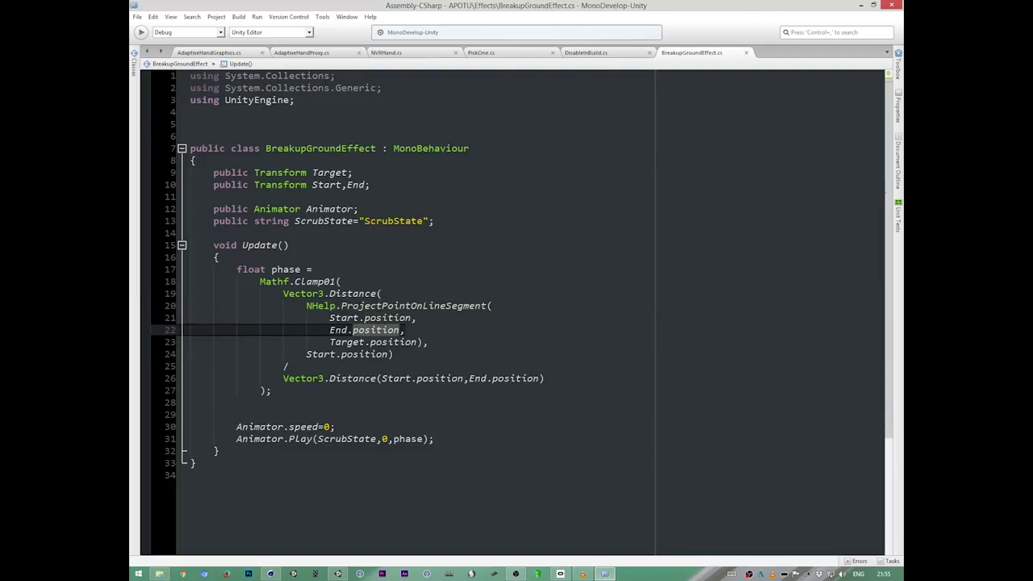
pyautogui.moveTo(330, 317); pyautogui.dragTo(405, 317)
pyautogui.moveTo(329, 330); pyautogui.dragTo(398, 330)
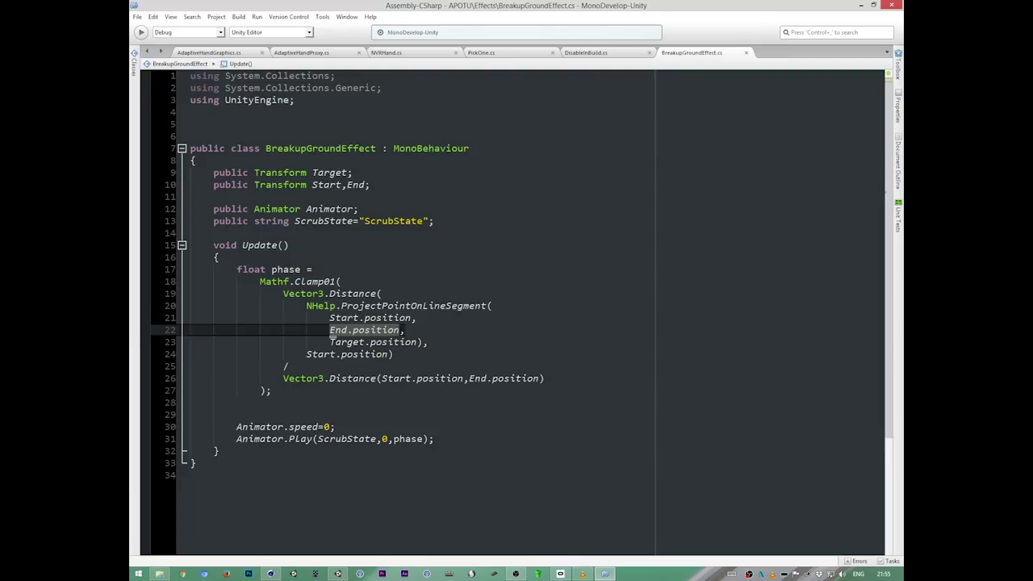
pyautogui.click(330, 342)
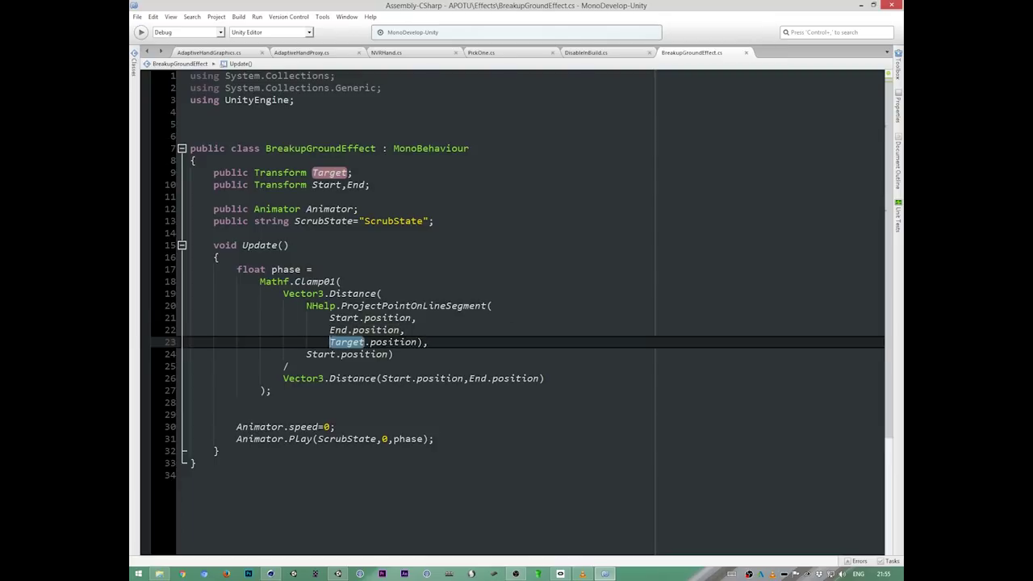
pyautogui.moveTo(488, 306); pyautogui.dragTo(307, 307)
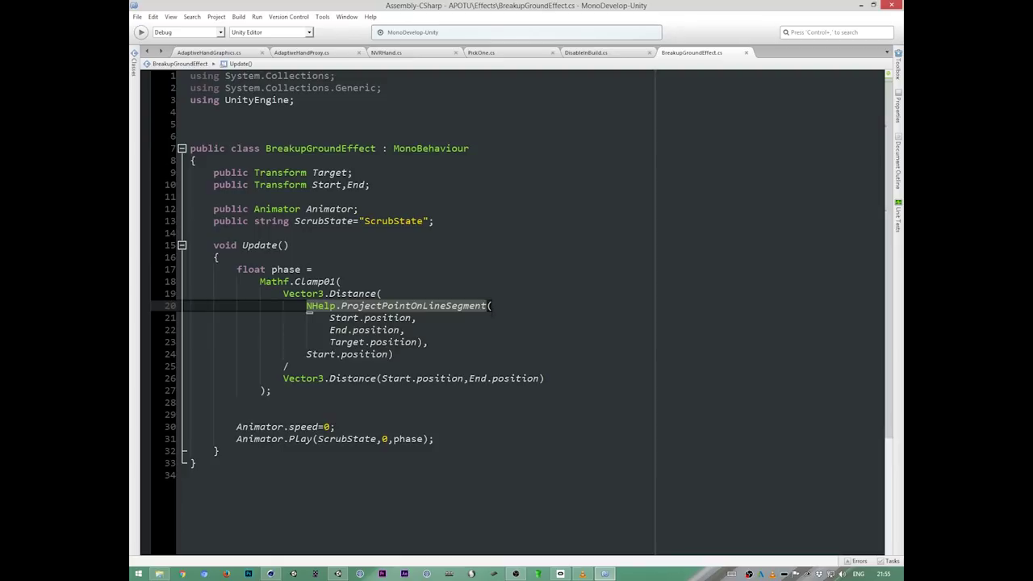
# Step: Examine how the projected point's distance from Start.position is divided by the distance between Start and End
pyautogui.click(360, 294)
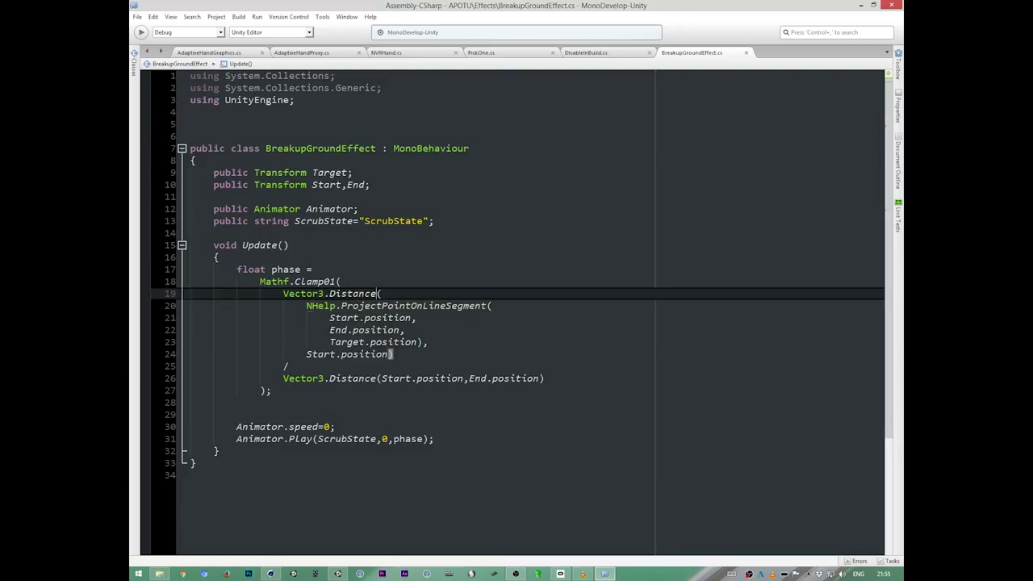
pyautogui.doubleClick(352, 294)
pyautogui.moveTo(306, 354); pyautogui.dragTo(387, 354)
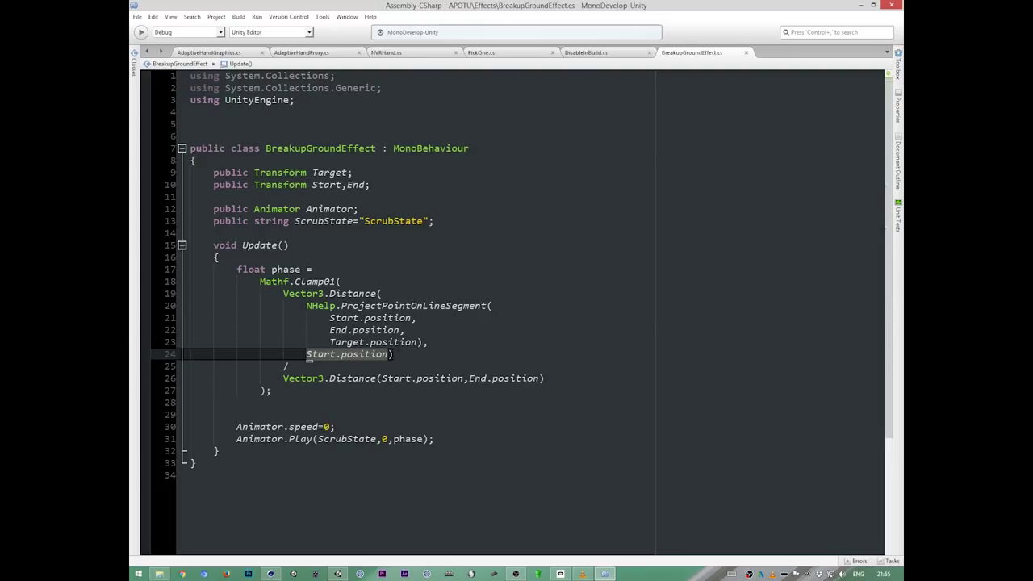
pyautogui.moveTo(399, 331); pyautogui.dragTo(330, 334)
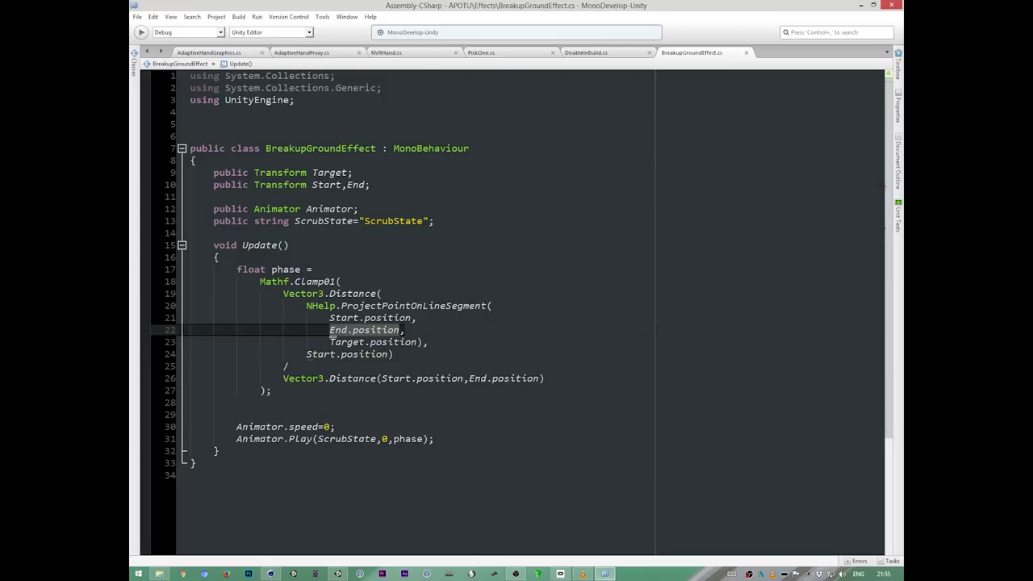
pyautogui.click(295, 366)
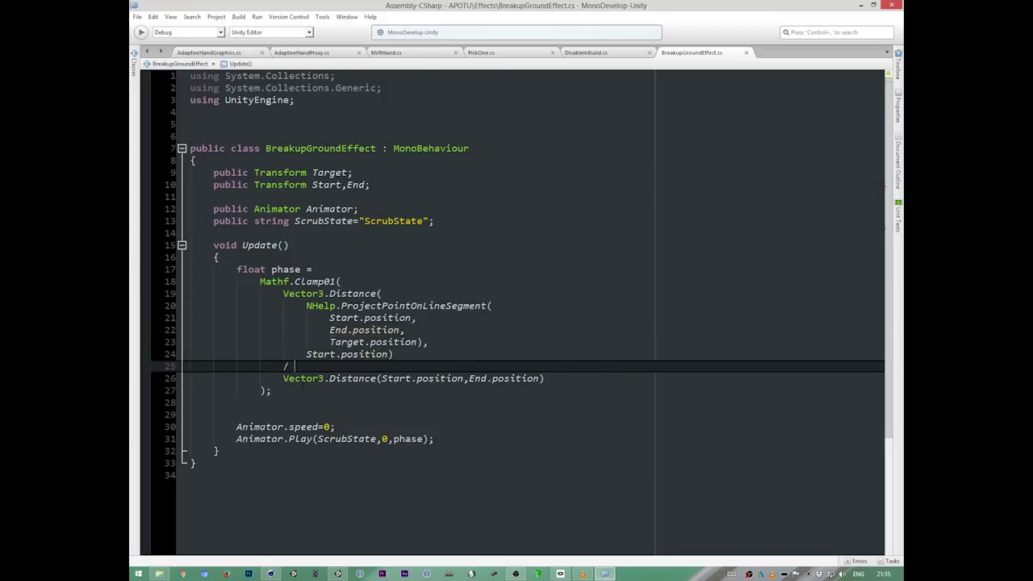
pyautogui.moveTo(283, 378); pyautogui.dragTo(394, 378)
pyautogui.click(406, 379)
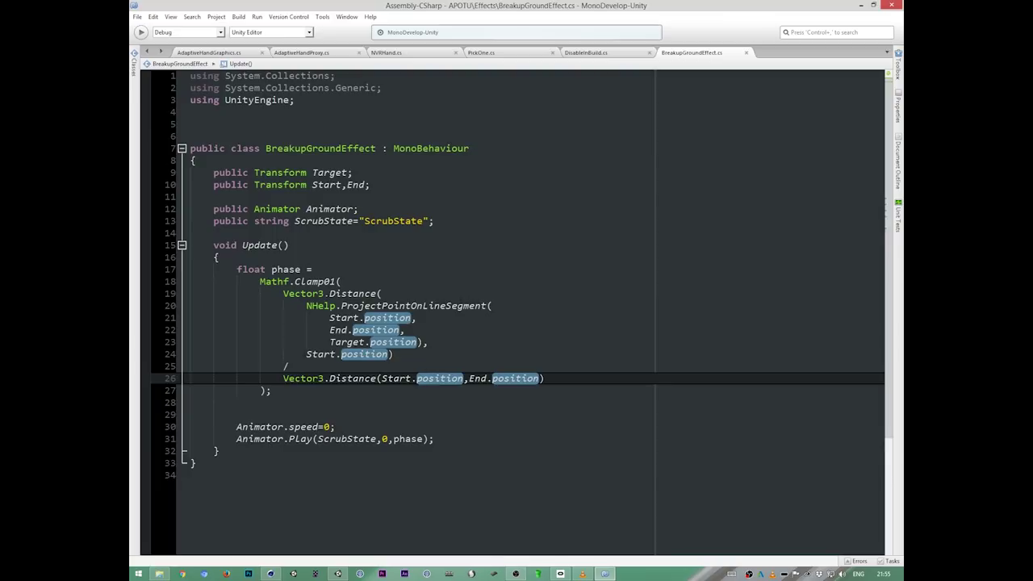
pyautogui.moveTo(306, 306); pyautogui.dragTo(393, 355)
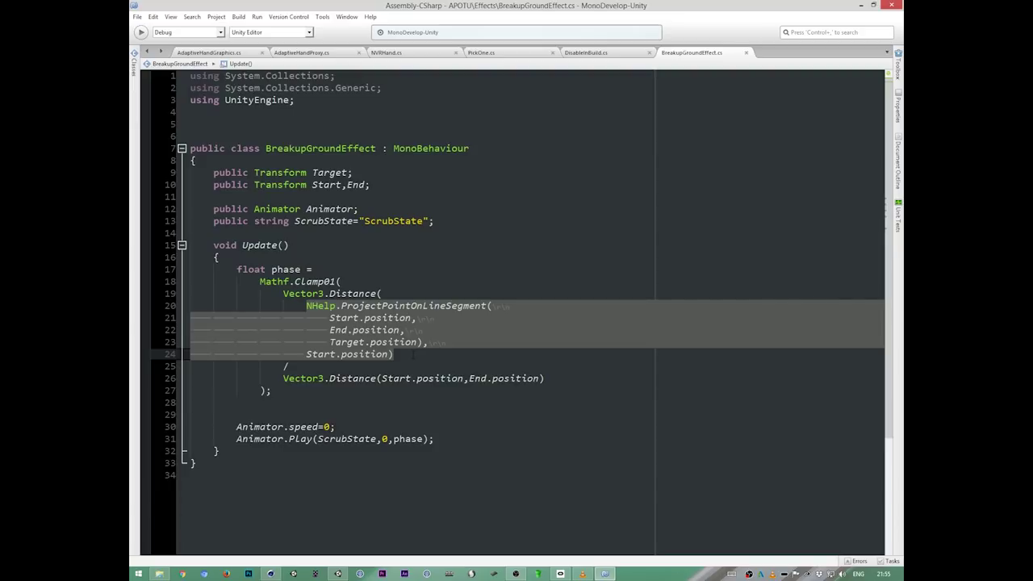
# Step: Review the Clamp01 call in Update and how Animator.speed and Animator.Play use the ScrubState and phase values
pyautogui.click(318, 282)
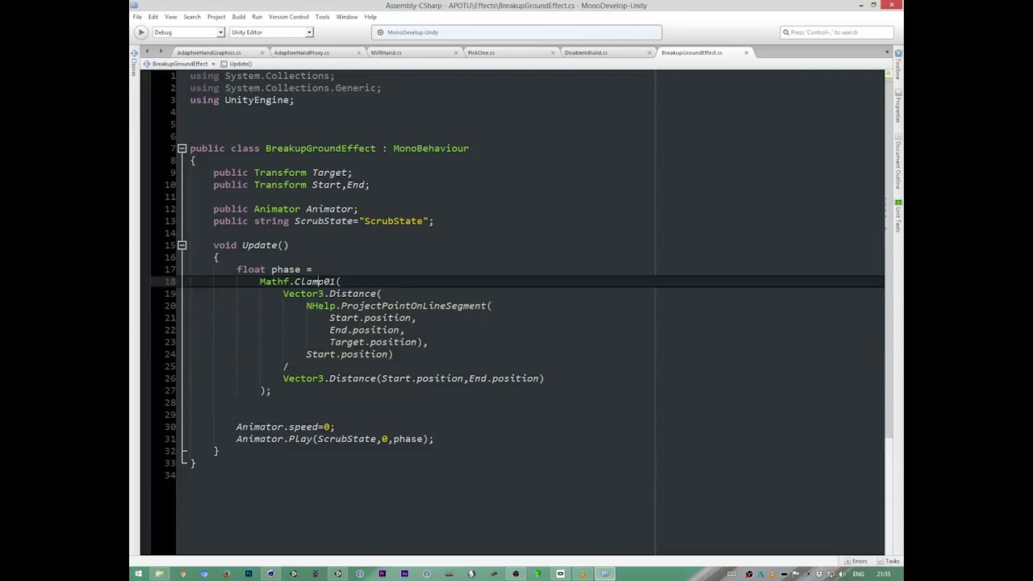
pyautogui.click(330, 282)
pyautogui.doubleClick(301, 282)
pyautogui.click(265, 427)
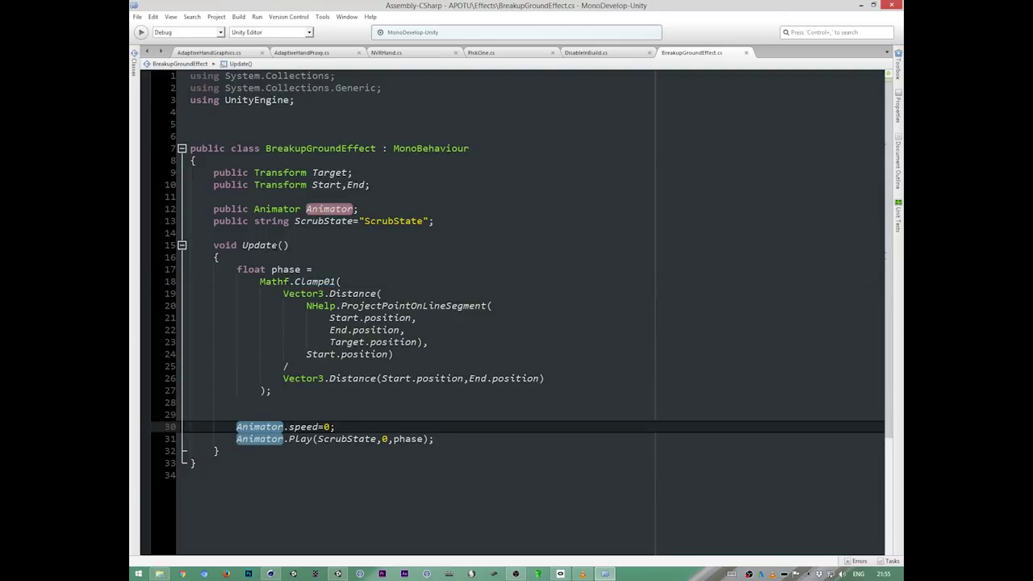
pyautogui.doubleClick(260, 246)
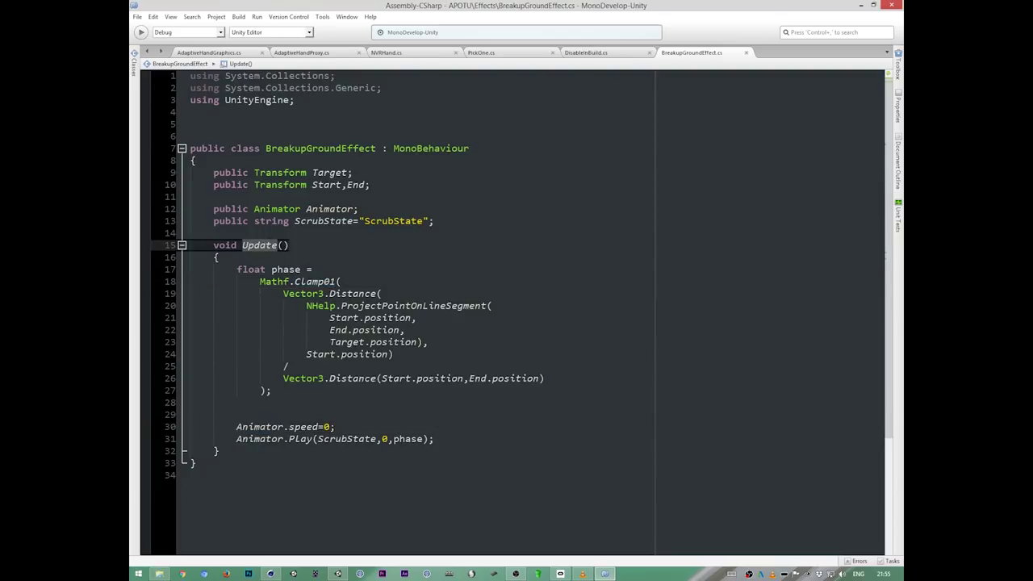
pyautogui.click(271, 427)
pyautogui.moveTo(300, 427); pyautogui.dragTo(306, 427)
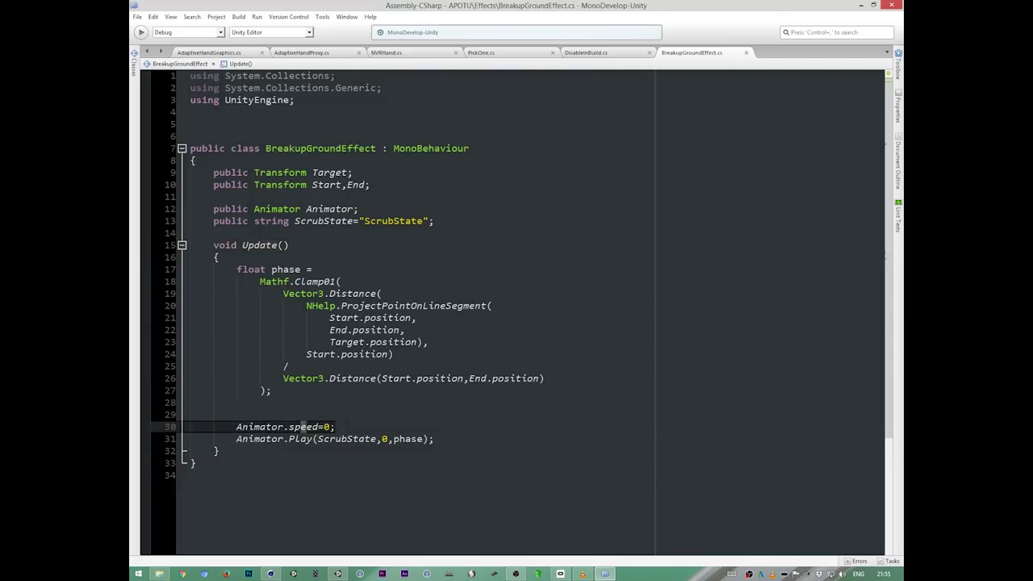
pyautogui.click(384, 439)
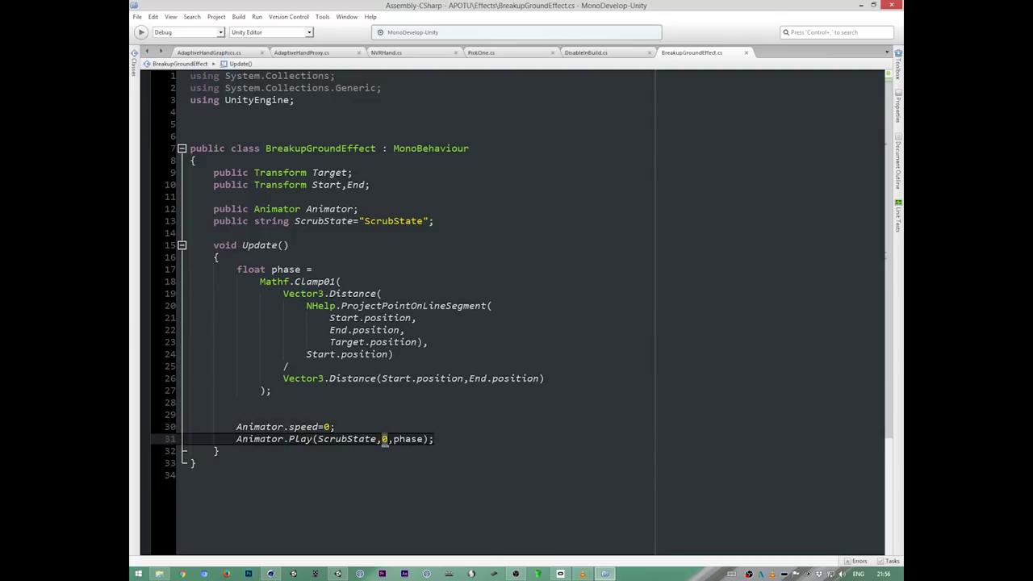
pyautogui.click(396, 440)
pyautogui.moveTo(295, 427); pyautogui.dragTo(330, 427)
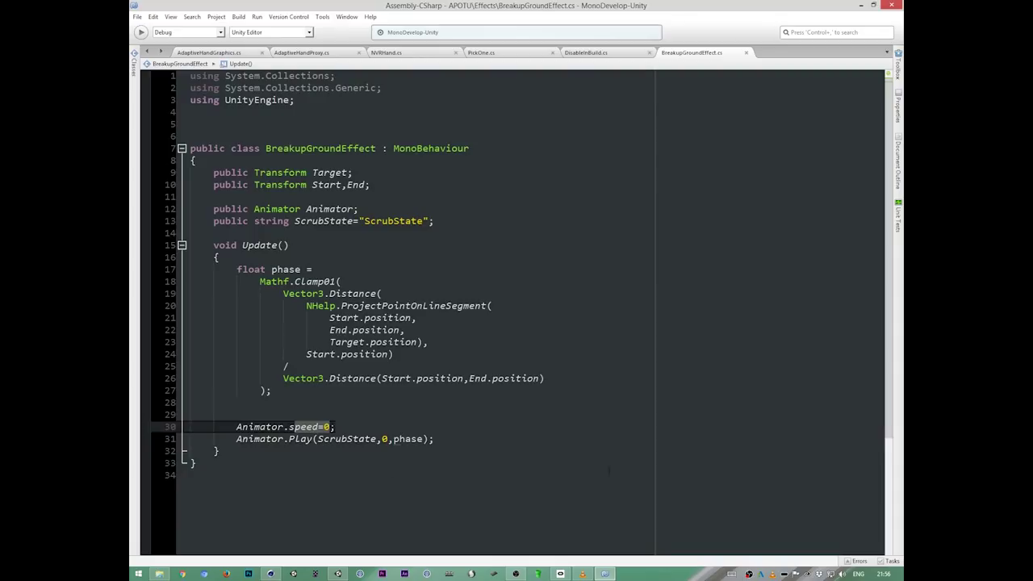
# Step: Switch to Unity and enlarge the Scene view while narrowing the Inspector
pyautogui.hotkey('alt', 'Tab')
pyautogui.click(153, 41)
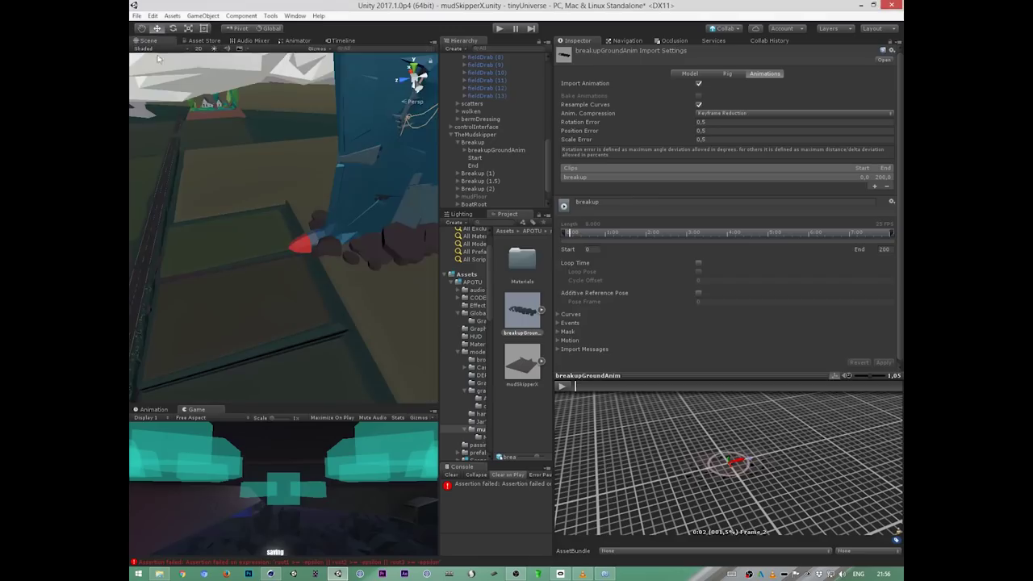
pyautogui.moveTo(439, 366); pyautogui.dragTo(530, 366)
pyautogui.moveTo(649, 337); pyautogui.dragTo(693, 333)
pyautogui.moveTo(530, 337); pyautogui.dragTo(527, 336)
pyautogui.scroll(10, 686, 162)
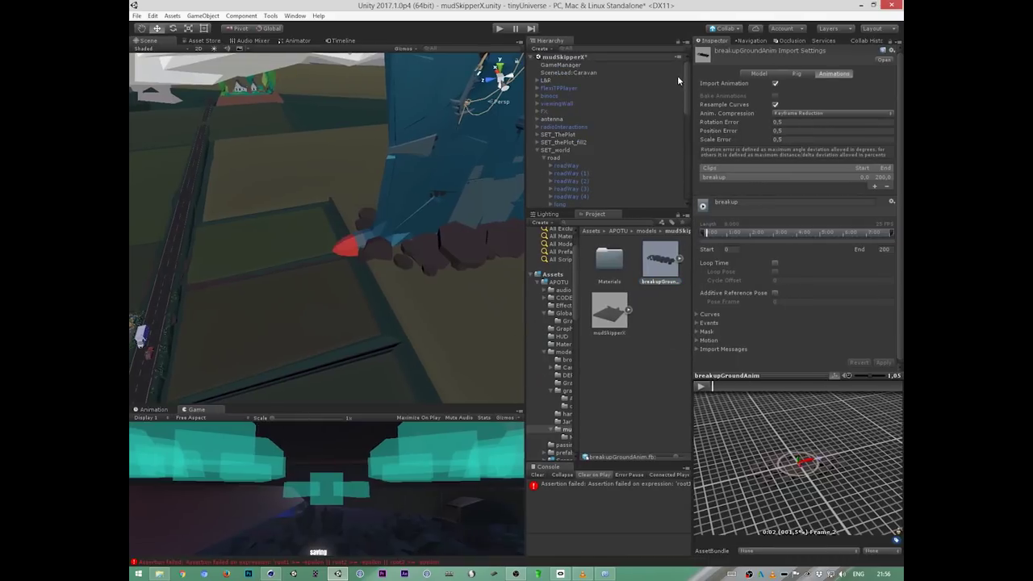
# Step: Select BoatRoot under TheMudskipper in the Hierarchy and disable its Animator component
pyautogui.click(432, 157)
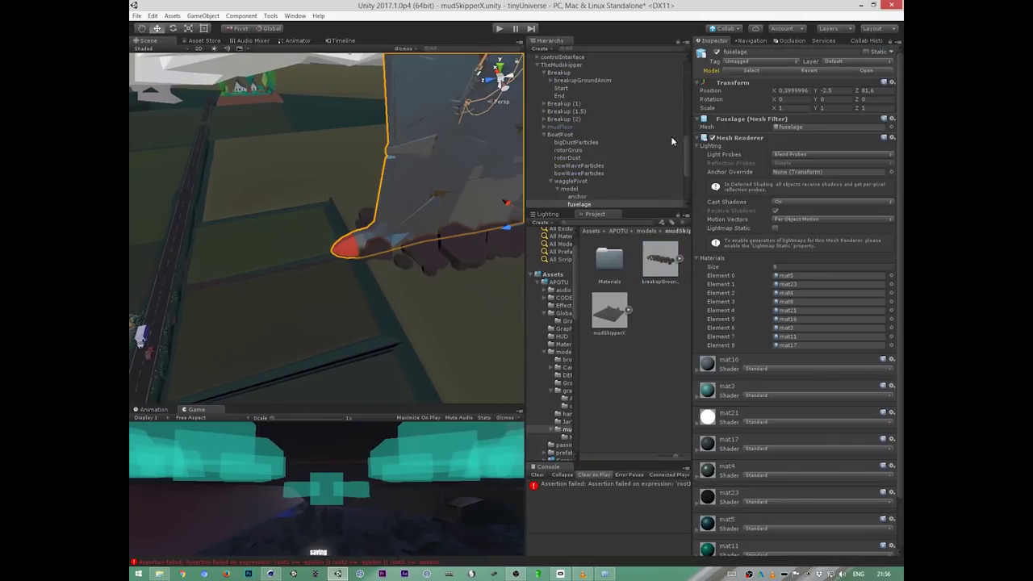
pyautogui.click(563, 64)
pyautogui.click(545, 72)
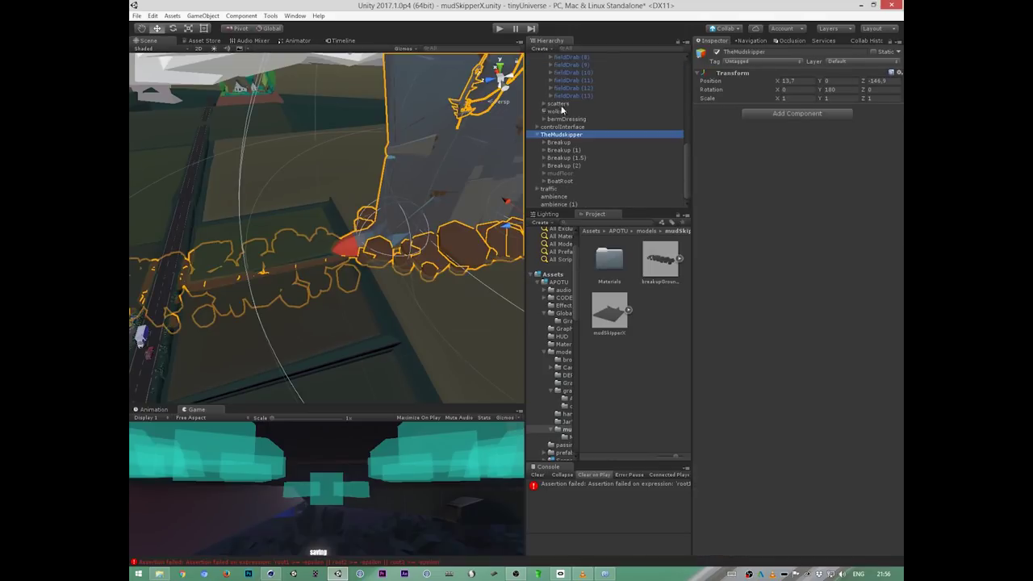
pyautogui.click(568, 180)
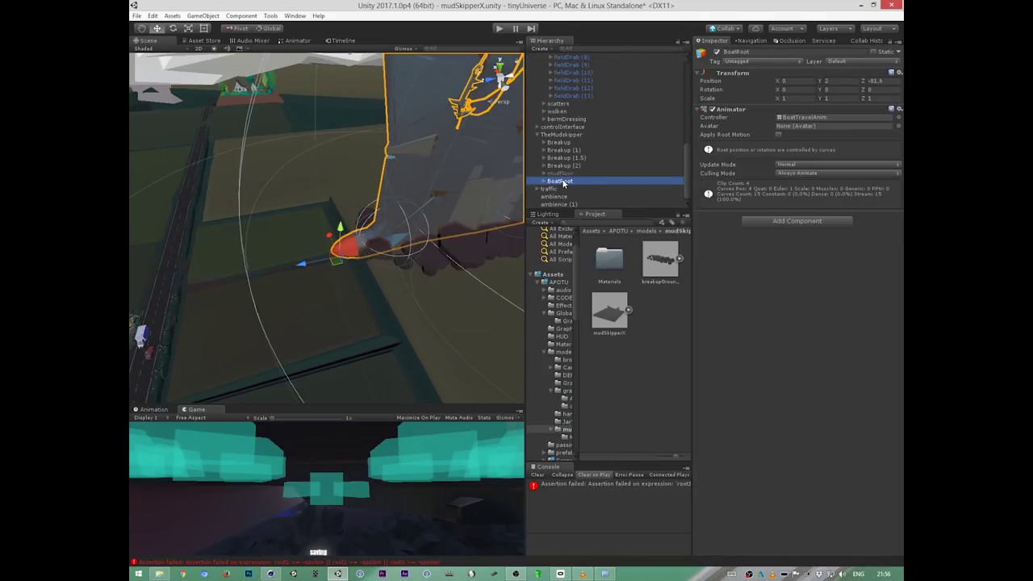
pyautogui.keyDown('alt'); pyautogui.moveTo(476, 308); pyautogui.dragTo(366, 292, button='right'); pyautogui.keyUp('alt')
pyautogui.keyDown('alt'); pyautogui.moveTo(387, 296); pyautogui.dragTo(452, 322); pyautogui.keyUp('alt')
pyautogui.click(576, 182)
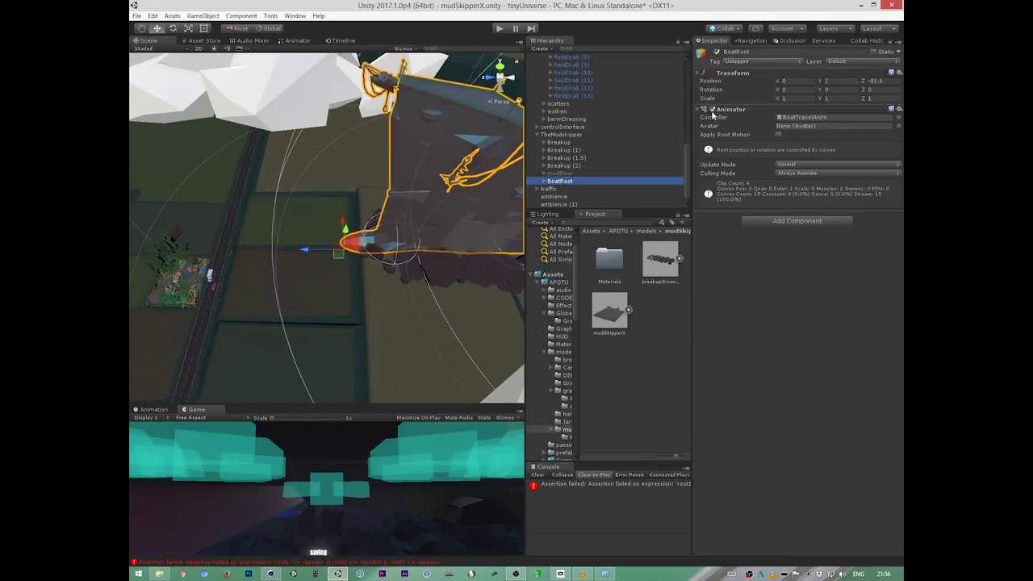
pyautogui.click(712, 109)
# Step: Run the scene in play mode and widen the Scene view around the ship and breakup area
pyautogui.keyDown('alt'); pyautogui.moveTo(484, 294); pyautogui.dragTo(441, 275); pyautogui.keyUp('alt')
pyautogui.click(500, 29)
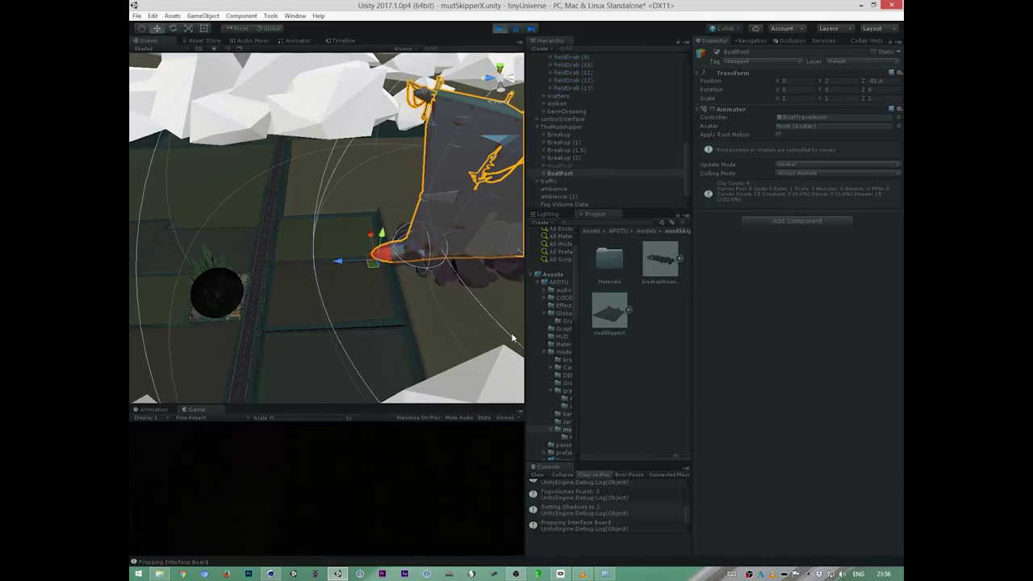
pyautogui.moveTo(526, 365); pyautogui.dragTo(570, 367)
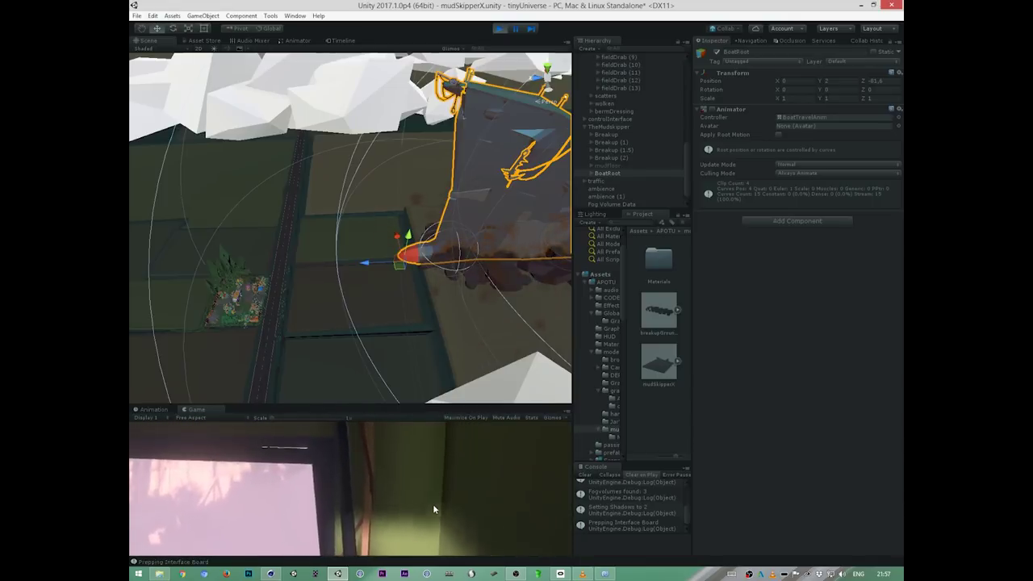
pyautogui.hotkey('alt', 'Tab')
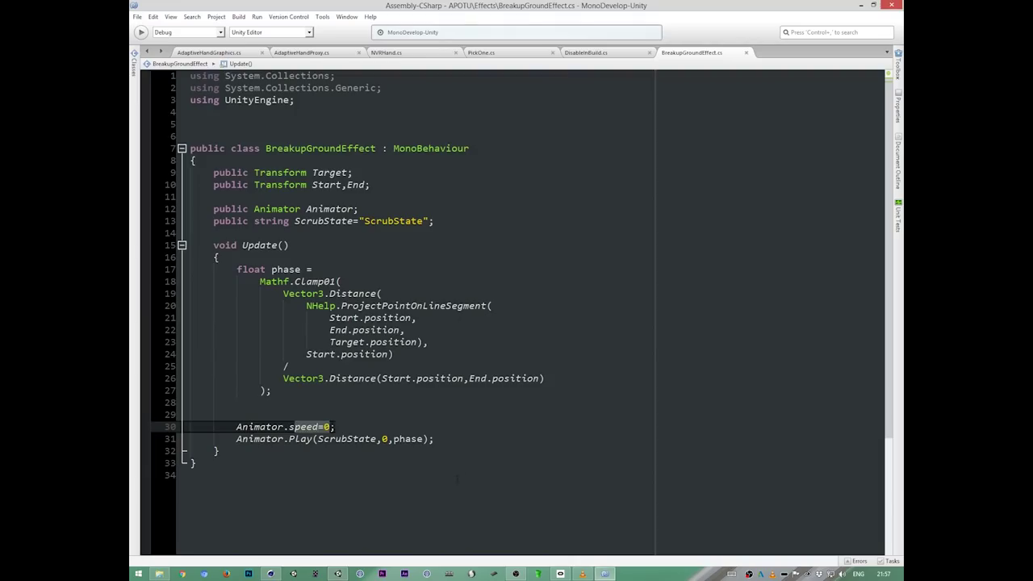
pyautogui.hotkey('alt', 'Tab')
pyautogui.hotkey('alt', 'Tab')
pyautogui.hotkey('alt', 'Tab')
pyautogui.hotkey('alt', 'Tab')
pyautogui.hotkey('alt', 'Tab')
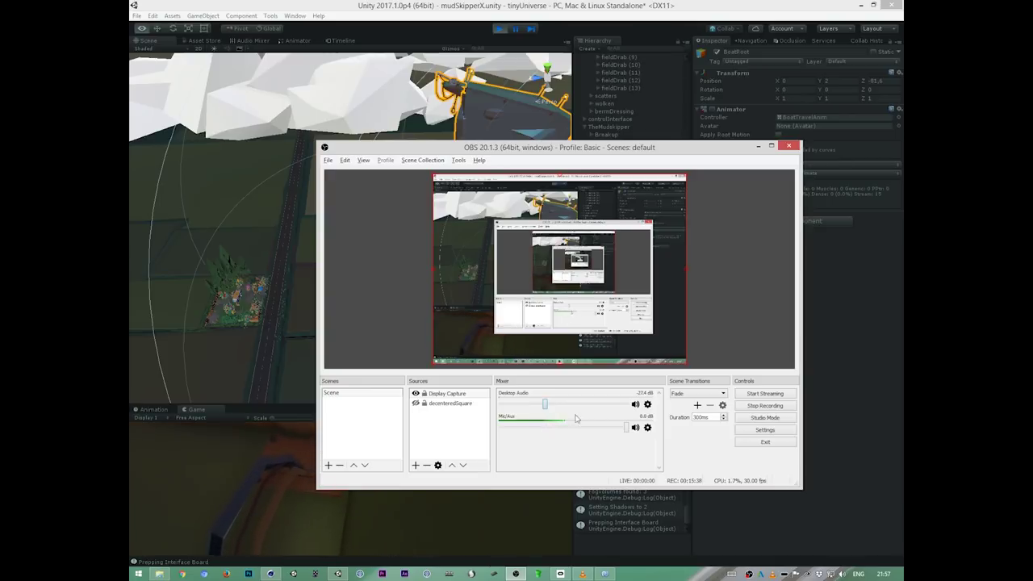
pyautogui.click(648, 405)
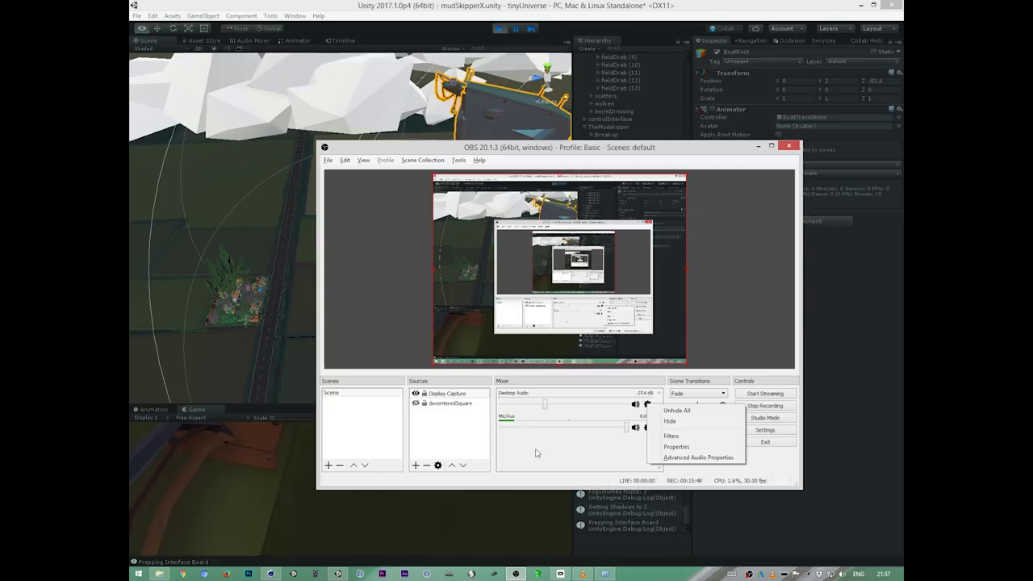
pyautogui.click(536, 453)
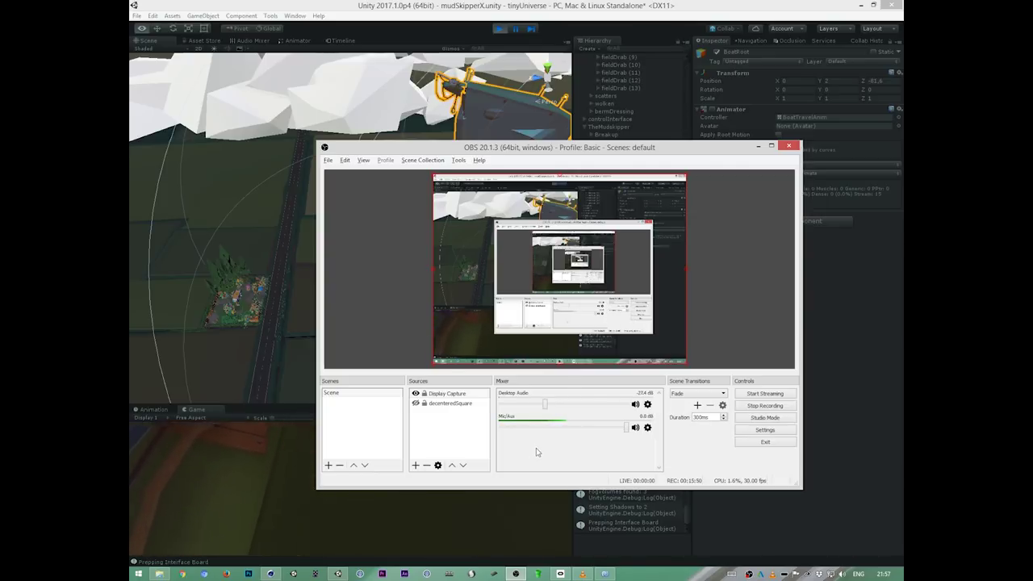
pyautogui.click(860, 481)
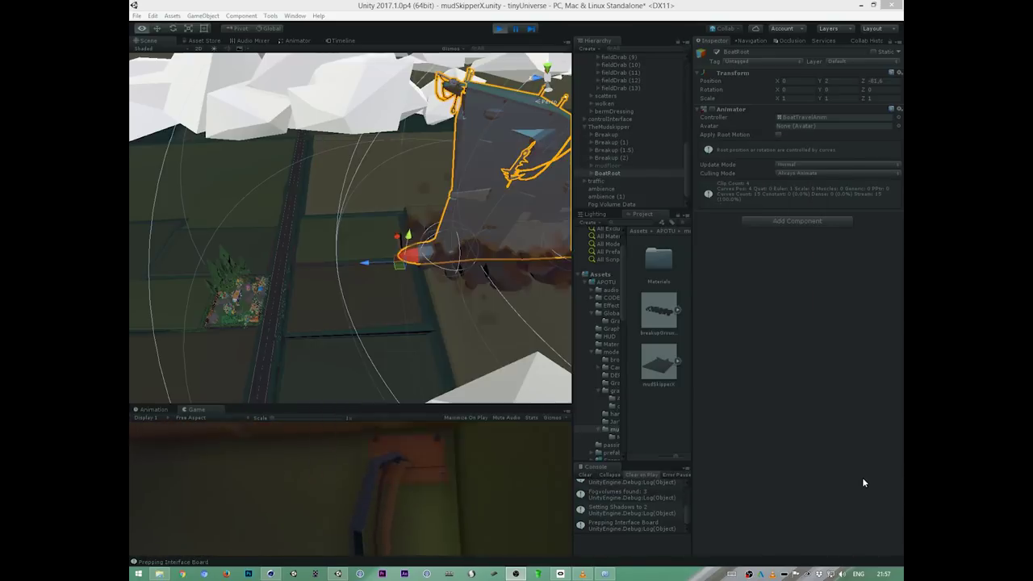
# Step: Scrub the first ground breakup by moving BoatRoot back and forth along its Z axis, ending at about Z 15.9
pyautogui.keyDown('alt'); pyautogui.moveTo(464, 355); pyautogui.dragTo(439, 339); pyautogui.keyUp('alt')
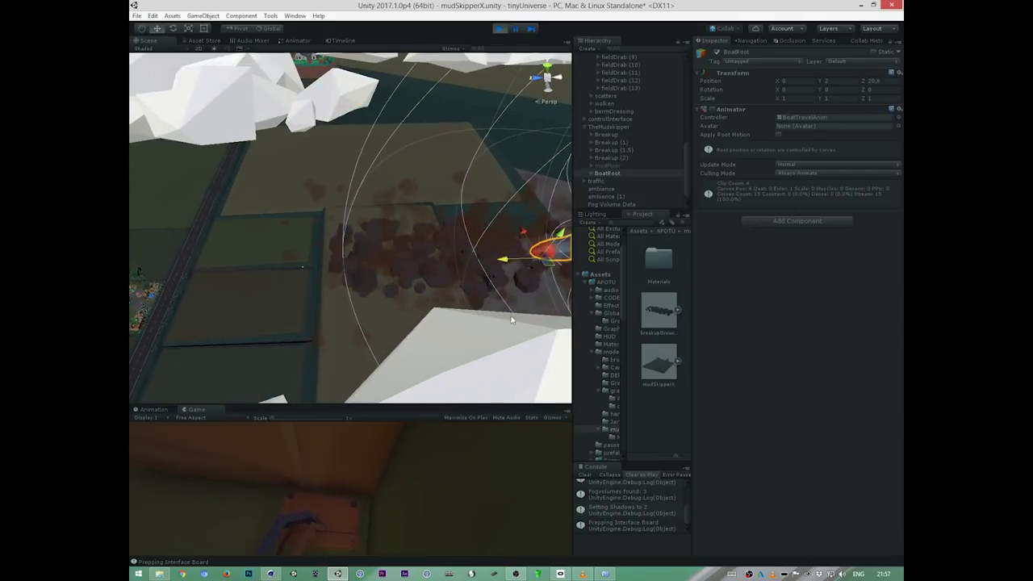
pyautogui.keyDown('alt'); pyautogui.moveTo(531, 328); pyautogui.dragTo(444, 355, button='middle'); pyautogui.keyUp('alt')
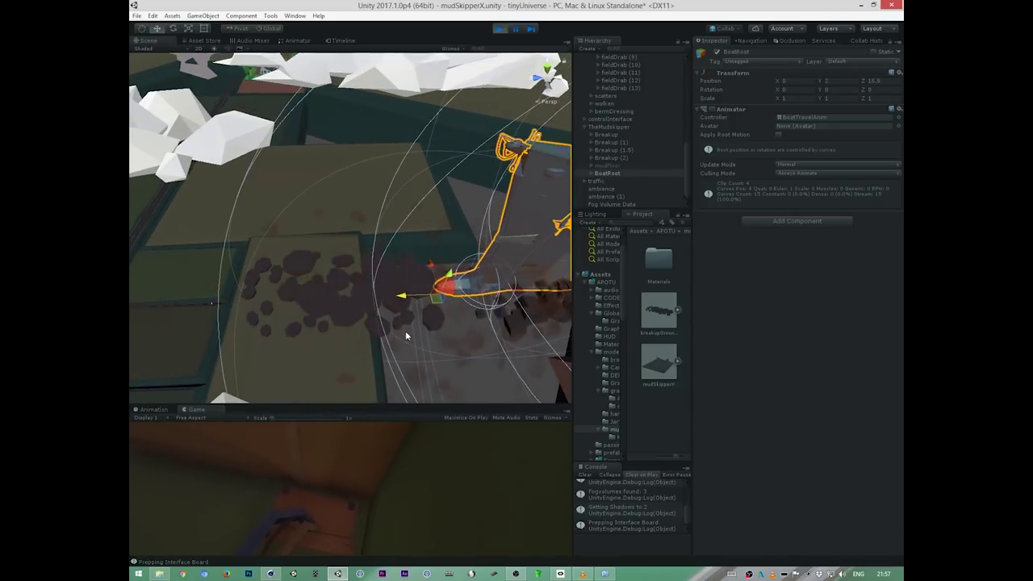
# Step: Deactivate BoatRoot's particle children (bigDustParticles, rotorGruis, rotorDust and both bowWaveParticles) while keeping BoatRoot itself active and selected
pyautogui.click(591, 173)
pyautogui.moveTo(684, 150); pyautogui.dragTo(684, 164)
pyautogui.keyDown('shift'); pyautogui.click(641, 157); pyautogui.keyUp('shift')
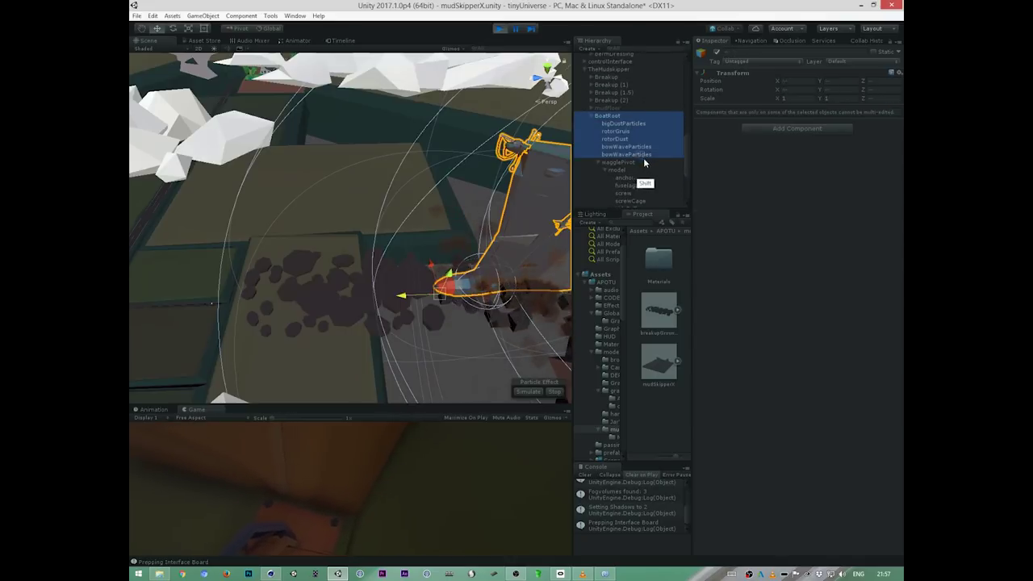
pyautogui.click(717, 53)
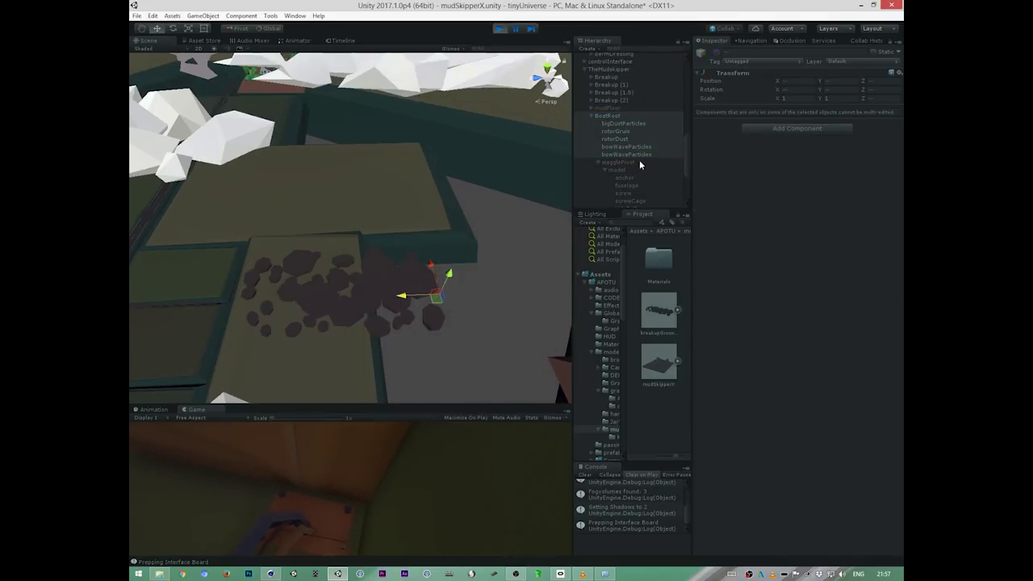
pyautogui.click(617, 116)
pyautogui.click(701, 52)
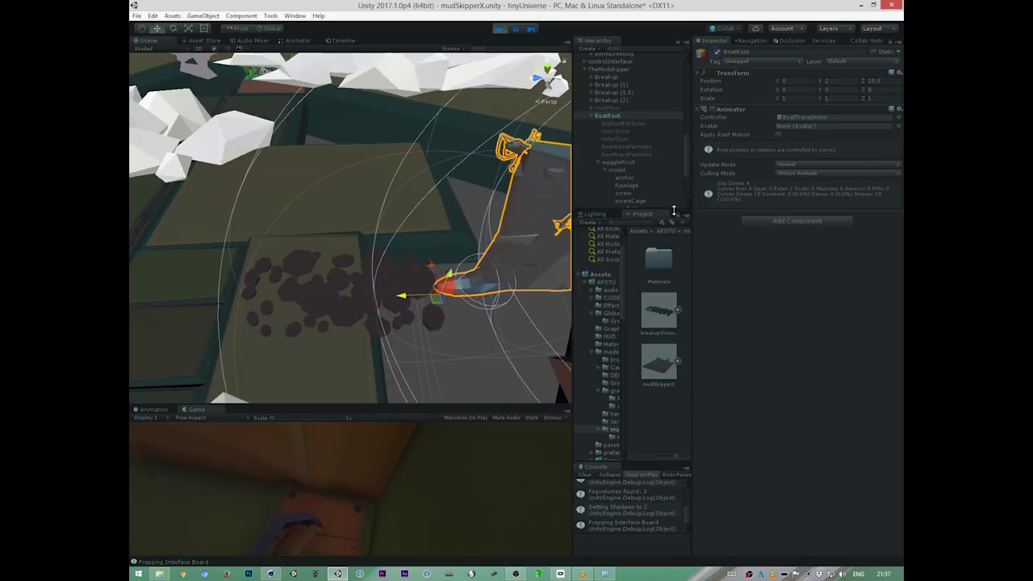
pyautogui.click(624, 123)
pyautogui.click(619, 117)
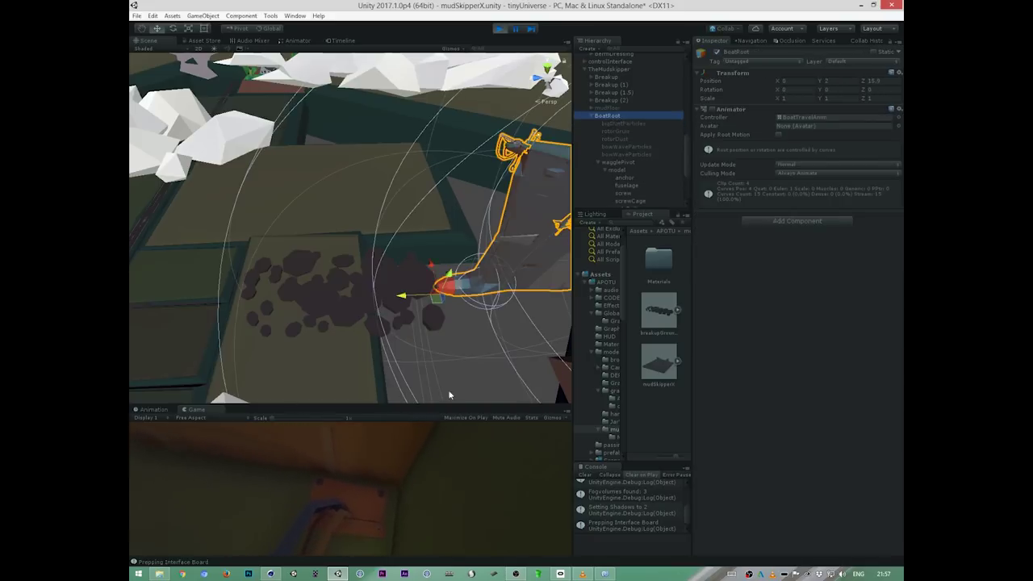
# Step: Move BoatRoot along Z to about 9.6 and view the breaking ground chunks at the bow up close
pyautogui.keyDown('alt'); pyautogui.moveTo(504, 360); pyautogui.dragTo(490, 310); pyautogui.keyUp('alt')
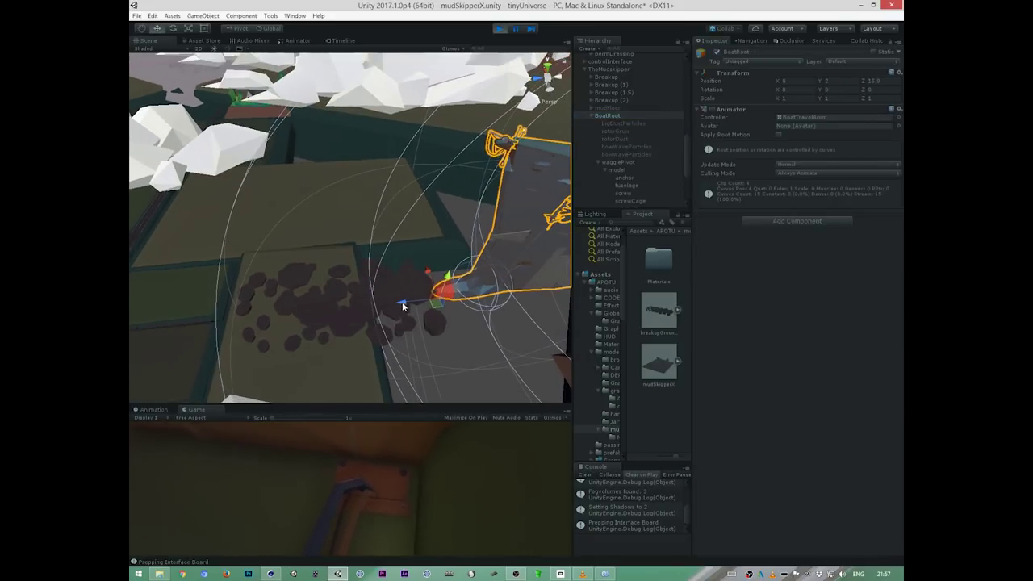
pyautogui.moveTo(403, 306); pyautogui.dragTo(404, 327)
pyautogui.keyDown('alt'); pyautogui.moveTo(492, 334); pyautogui.dragTo(723, 317, button='right'); pyautogui.keyUp('alt')
pyautogui.keyDown('alt'); pyautogui.moveTo(724, 315); pyautogui.dragTo(476, 327); pyautogui.keyUp('alt')
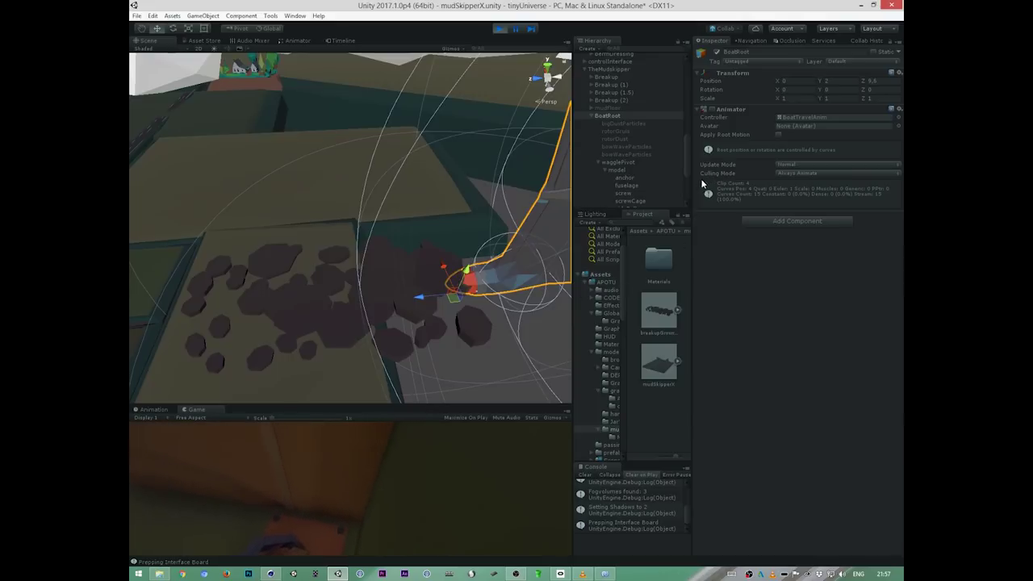
# Step: Inspect the Breakup object's Breakup Ground Effect component and locate its Start and End transforms in the scene
pyautogui.click(382, 267)
pyautogui.moveTo(688, 91)
pyautogui.mouseDown()
pyautogui.moveTo(689, 122)
pyautogui.moveTo(688, 108)
pyautogui.mouseUp()
pyautogui.click(597, 112)
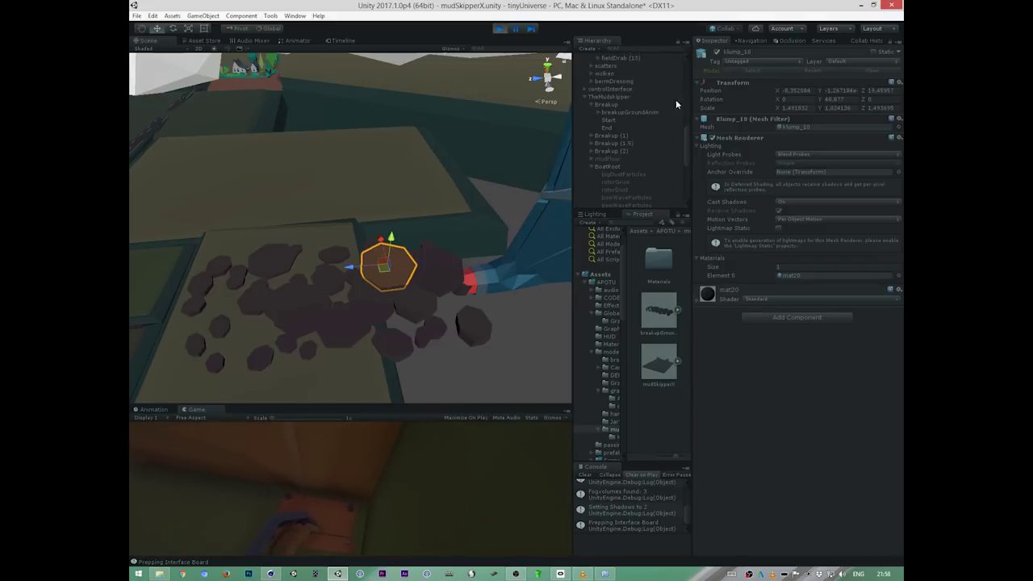
pyautogui.click(607, 105)
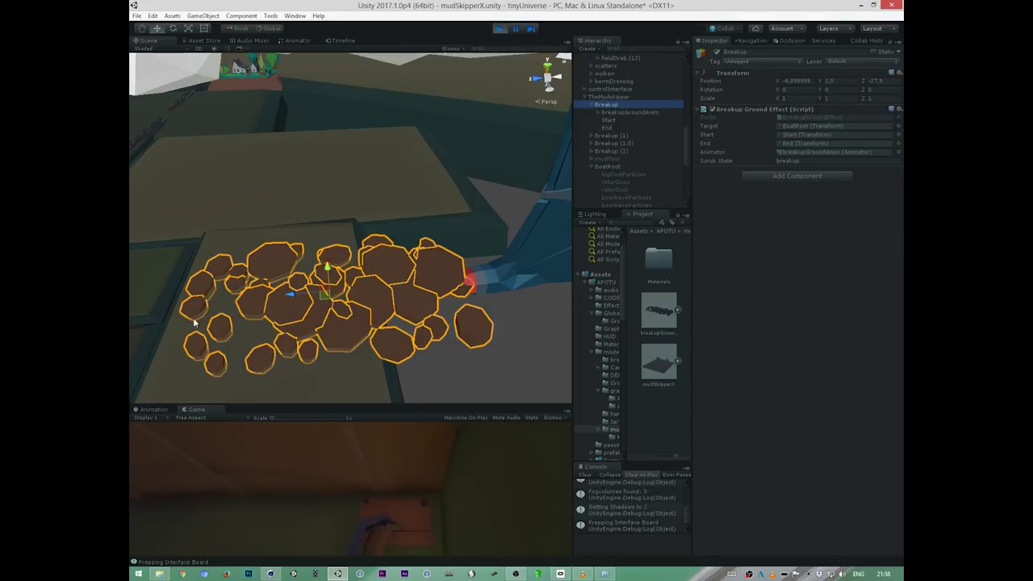
pyautogui.click(609, 120)
pyautogui.click(609, 127)
pyautogui.keyDown('alt'); pyautogui.moveTo(512, 309); pyautogui.dragTo(346, 320); pyautogui.keyUp('alt')
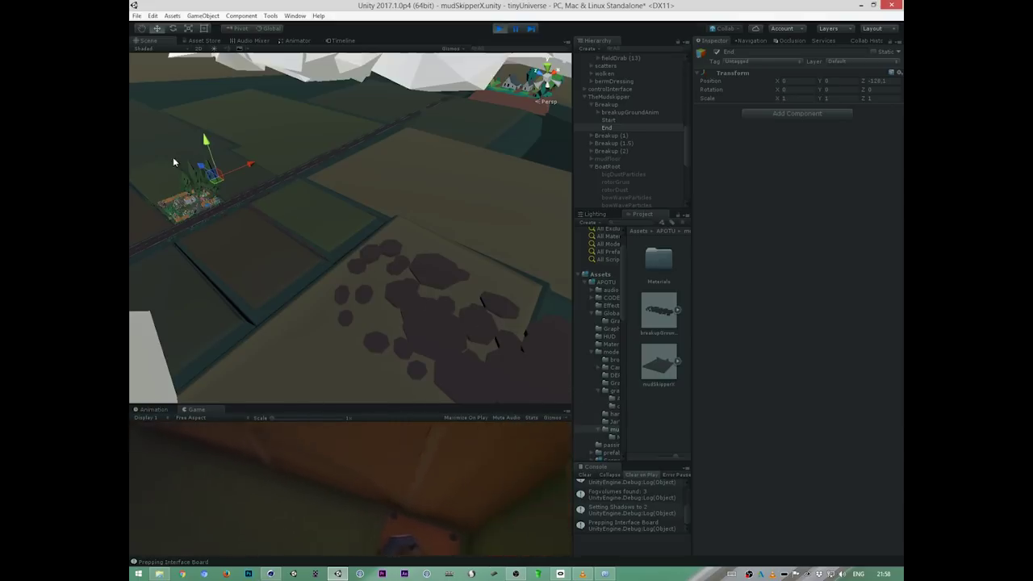
pyautogui.click(607, 105)
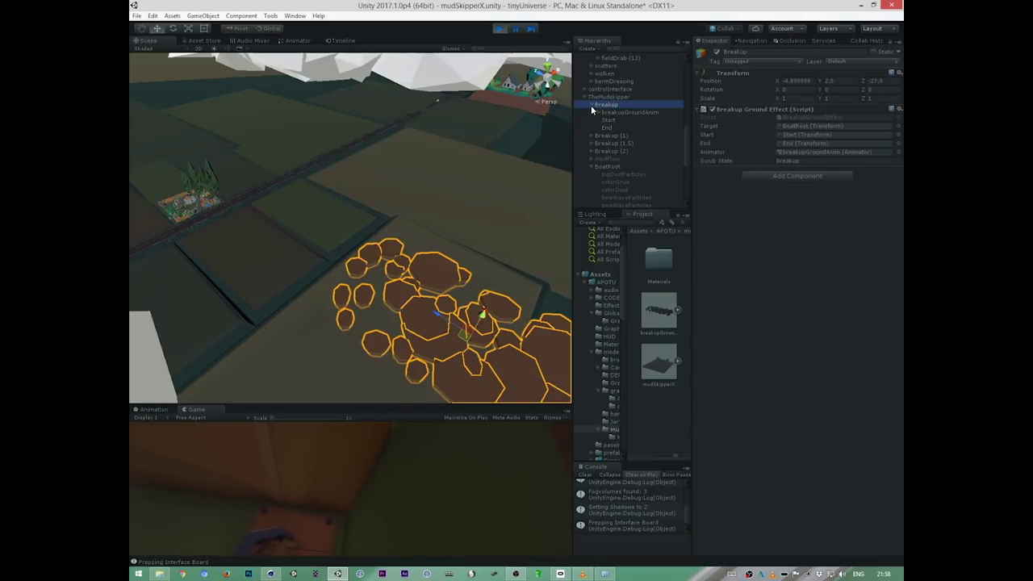
pyautogui.click(592, 105)
# Step: Move BoatRoot forward along Z to about -79, through the first breakup area, and view the bow from above
pyautogui.moveTo(500, 347)
pyautogui.keyDown('alt'); pyautogui.mouseDown()
pyautogui.moveTo(525, 346)
pyautogui.moveTo(450, 339)
pyautogui.moveTo(473, 373)
pyautogui.moveTo(500, 364)
pyautogui.mouseUp(); pyautogui.keyUp('alt')
pyautogui.click(613, 144)
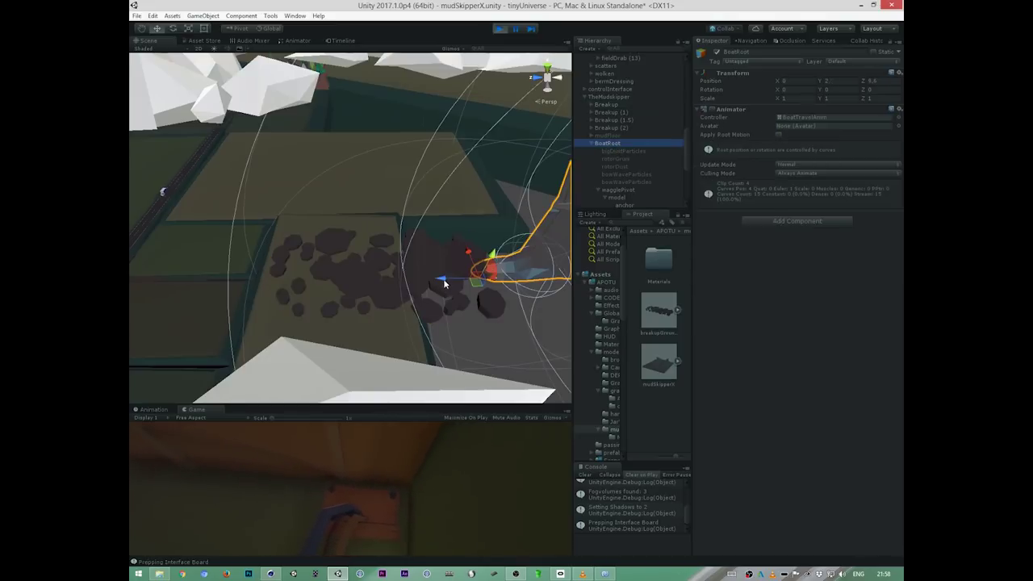
pyautogui.moveTo(444, 283); pyautogui.dragTo(207, 298)
pyautogui.keyDown('alt'); pyautogui.moveTo(294, 345); pyautogui.dragTo(475, 320, button='middle'); pyautogui.keyUp('alt')
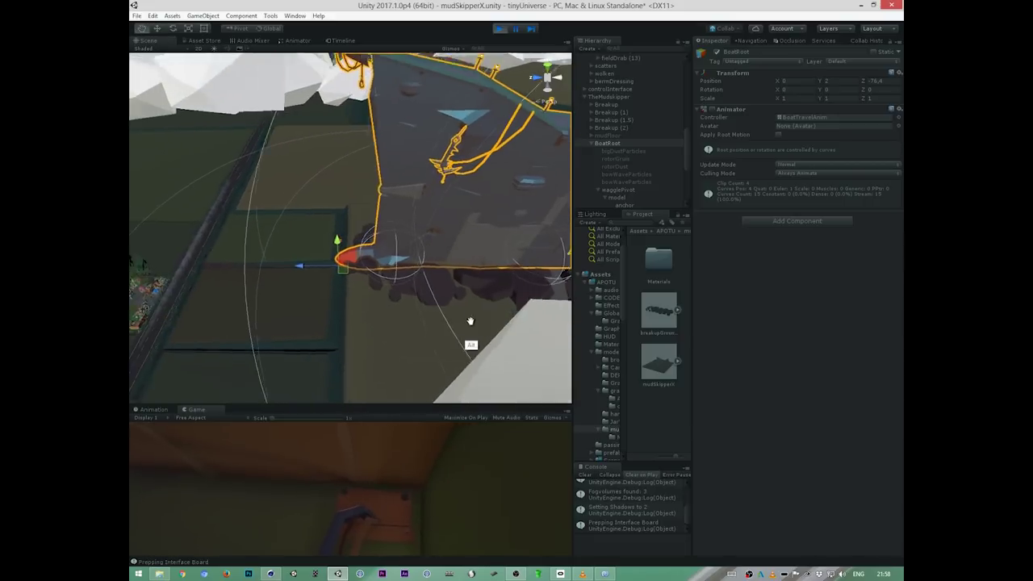
pyautogui.keyDown('alt'); pyautogui.moveTo(407, 318); pyautogui.dragTo(435, 372); pyautogui.keyUp('alt')
pyautogui.keyDown('alt'); pyautogui.moveTo(429, 322); pyautogui.dragTo(341, 348, button='right'); pyautogui.keyUp('alt')
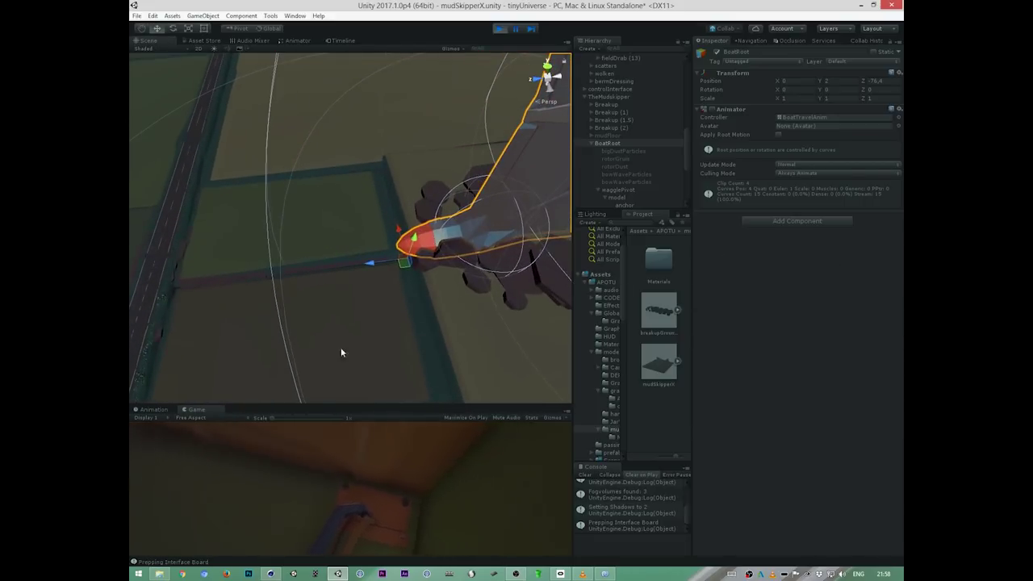
# Step: Scrub the Breakup (1) effect by moving BoatRoot along Z to about -124 and back to about -78.5
pyautogui.click(624, 113)
pyautogui.click(612, 144)
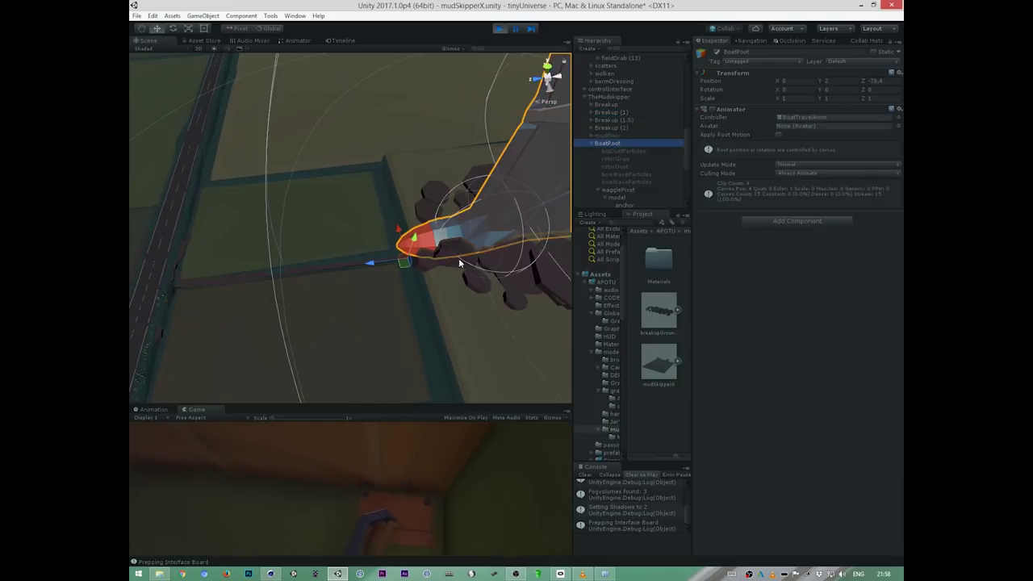
pyautogui.moveTo(372, 265); pyautogui.dragTo(502, 226)
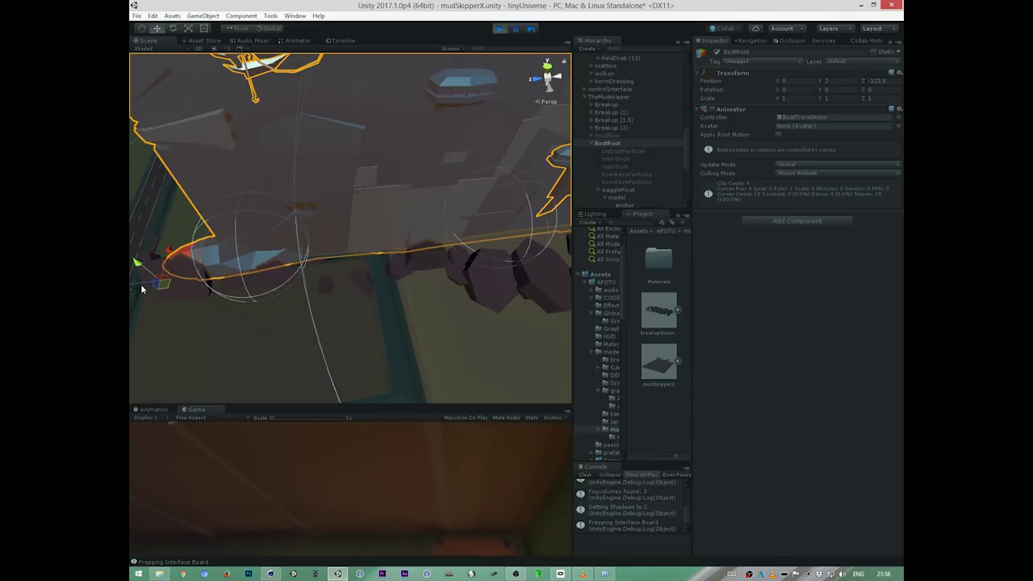
pyautogui.keyDown('alt'); pyautogui.moveTo(141, 284); pyautogui.dragTo(535, 231); pyautogui.keyUp('alt')
pyautogui.moveTo(416, 288); pyautogui.dragTo(327, 315)
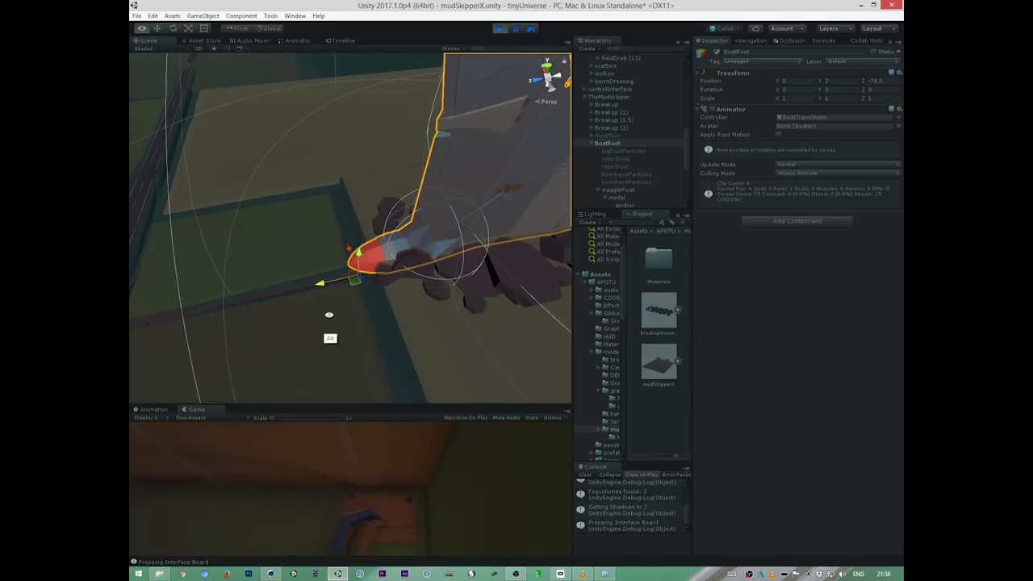
# Step: Move BoatRoot forward along Z until its bow reaches the road beside the village
pyautogui.keyDown('alt'); pyautogui.moveTo(328, 316); pyautogui.dragTo(609, 263, button='middle'); pyautogui.keyUp('alt')
pyautogui.keyDown('alt'); pyautogui.moveTo(489, 321); pyautogui.dragTo(224, 380, button='right'); pyautogui.keyUp('alt')
pyautogui.moveTo(401, 257); pyautogui.dragTo(211, 336)
pyautogui.keyDown('alt'); pyautogui.moveTo(313, 327); pyautogui.dragTo(570, 236); pyautogui.keyUp('alt')
# Step: Locate the Breakup (1.5) effect and move BoatRoot through it along Z to about -269
pyautogui.click(613, 119)
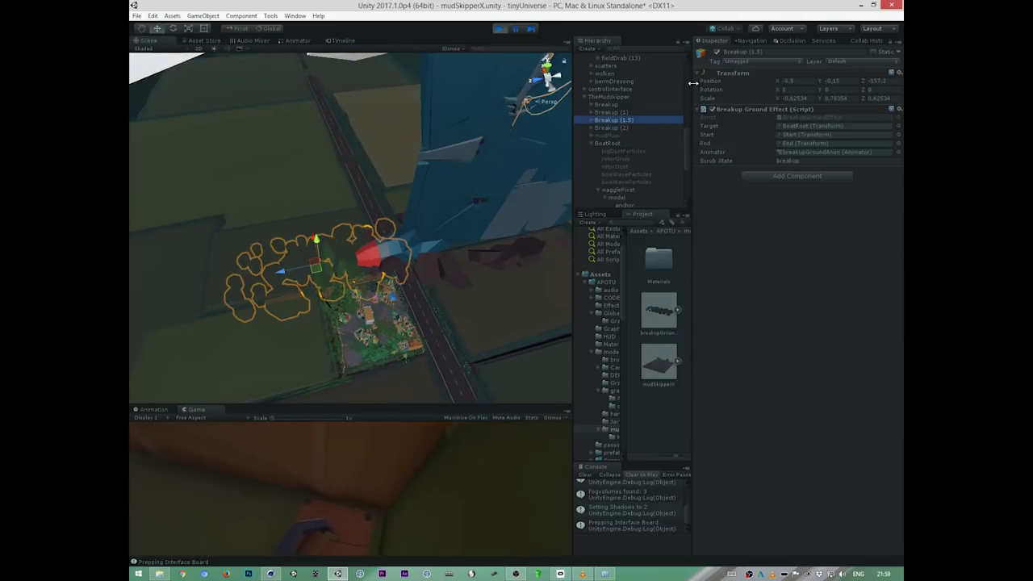
pyautogui.click(613, 143)
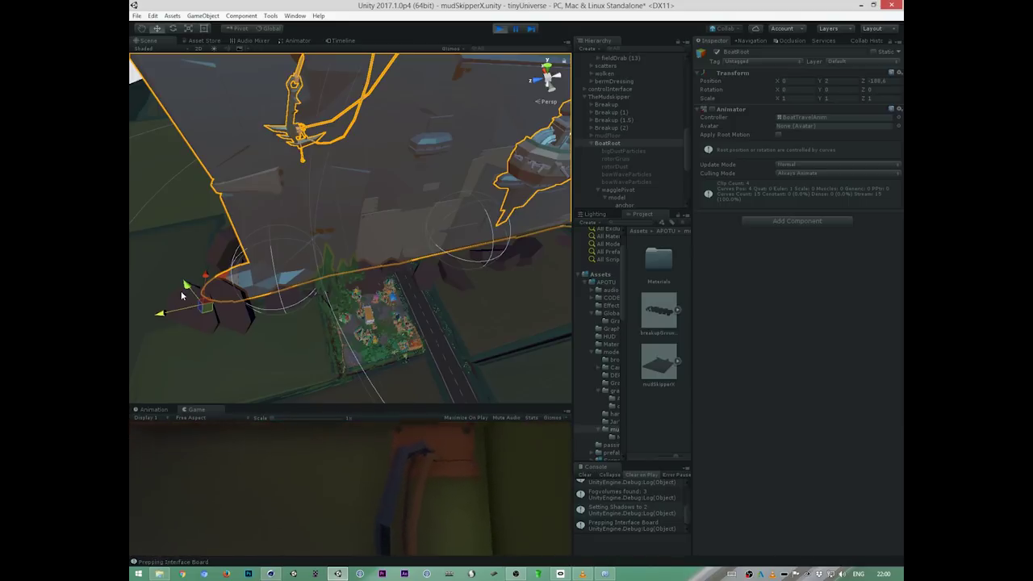
pyautogui.keyDown('alt'); pyautogui.moveTo(370, 343); pyautogui.dragTo(431, 350); pyautogui.keyUp('alt')
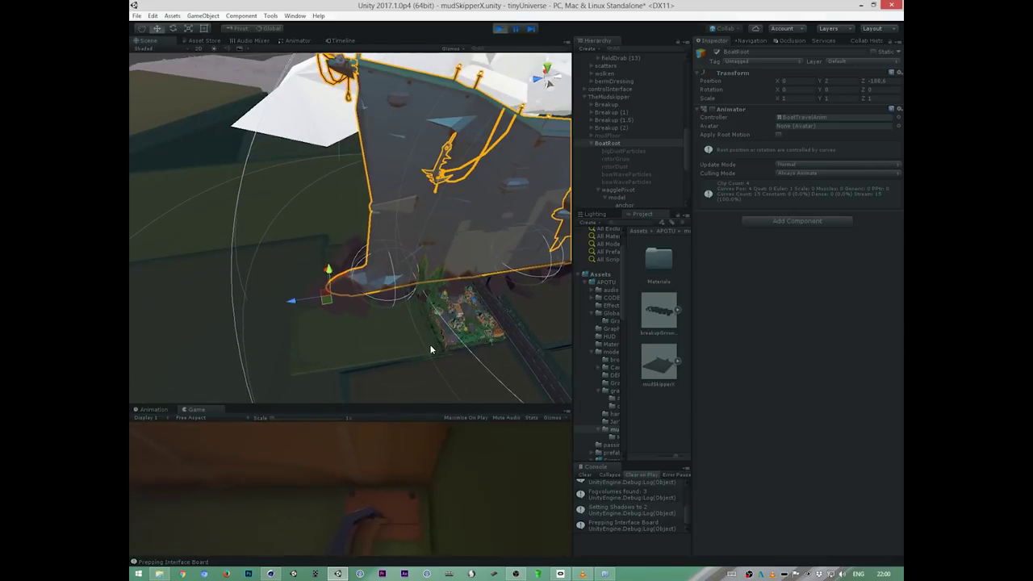
pyautogui.keyDown('alt'); pyautogui.moveTo(303, 303); pyautogui.dragTo(225, 349); pyautogui.keyUp('alt')
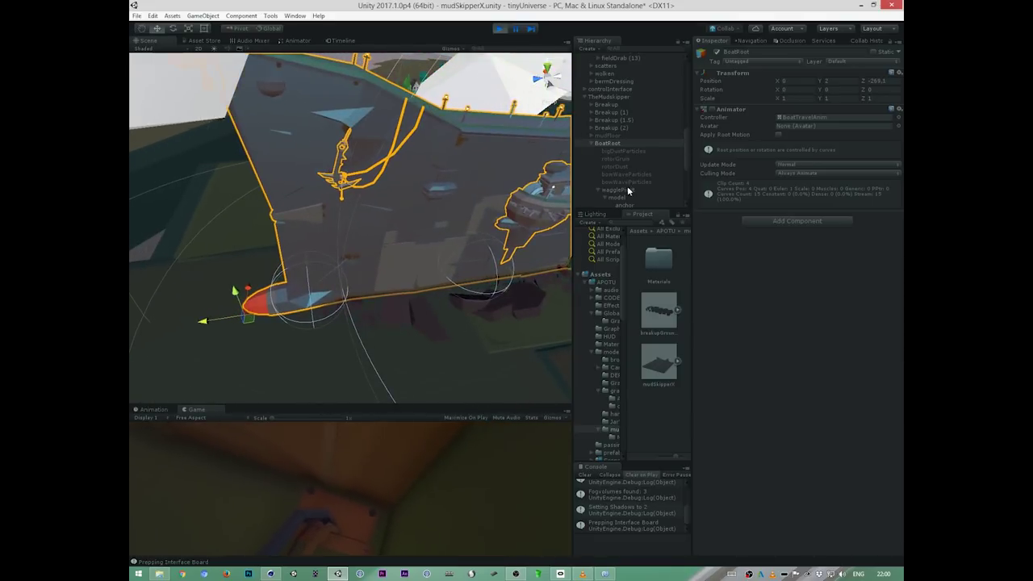
# Step: Locate the Breakup (2) effect and scrub BoatRoot along Z near it, ending at about Z -263
pyautogui.click(619, 126)
pyautogui.keyDown('alt'); pyautogui.scroll(-6, 436, 339); pyautogui.keyUp('alt')
pyautogui.keyDown('alt'); pyautogui.moveTo(541, 339); pyautogui.dragTo(389, 338, button='middle'); pyautogui.keyUp('alt')
pyautogui.keyDown('alt'); pyautogui.moveTo(389, 338); pyautogui.dragTo(558, 305); pyautogui.keyUp('alt')
pyautogui.doubleClick(618, 143)
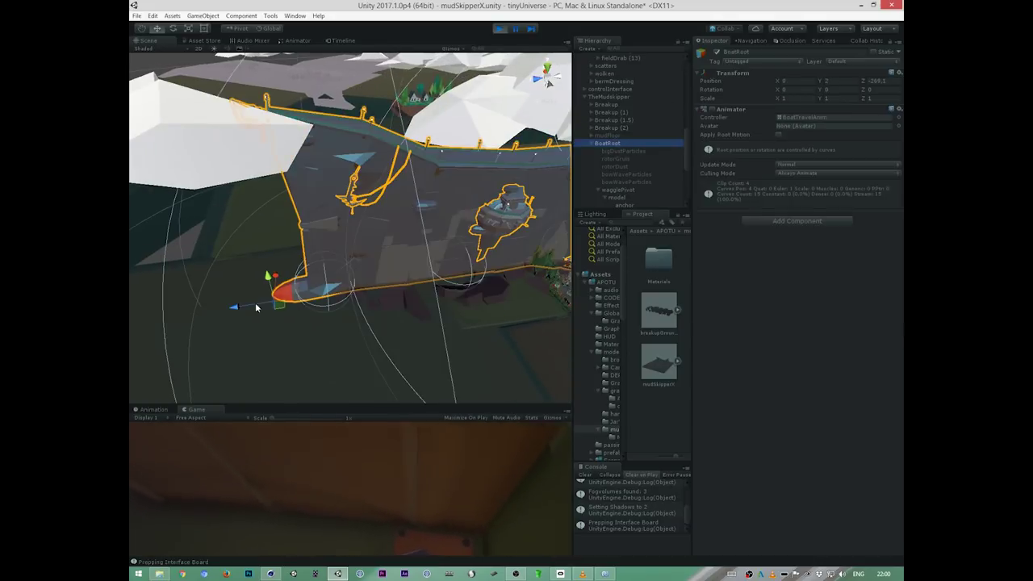
pyautogui.moveTo(255, 308)
pyautogui.keyDown('alt'); pyautogui.mouseDown()
pyautogui.moveTo(182, 329)
pyautogui.moveTo(273, 315)
pyautogui.mouseUp(); pyautogui.keyUp('alt')
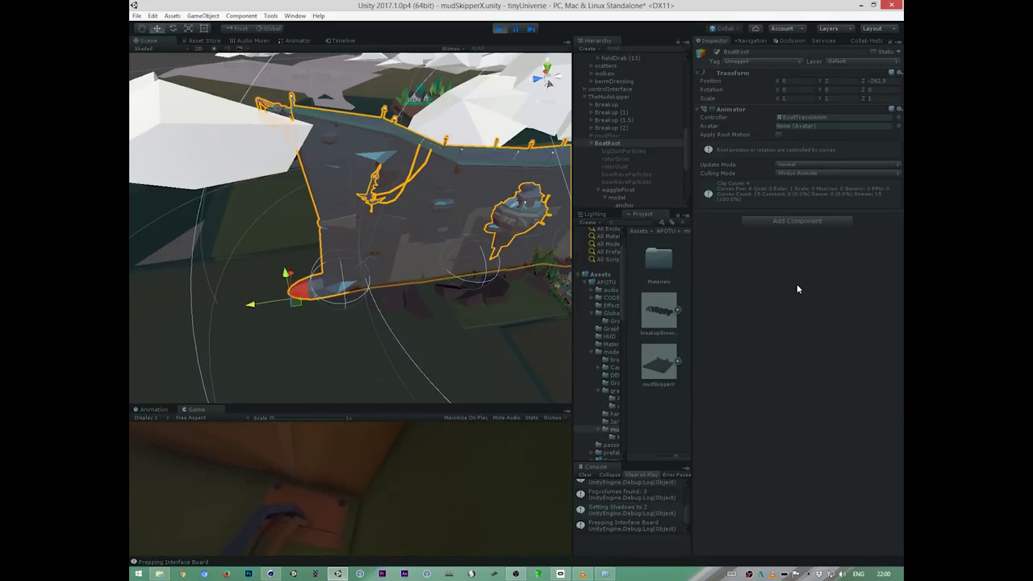
# Step: Exit play mode, frame the ship in the Scene view and show BoatRoot's Travel clip in an enlarged Animation window
pyautogui.click(498, 30)
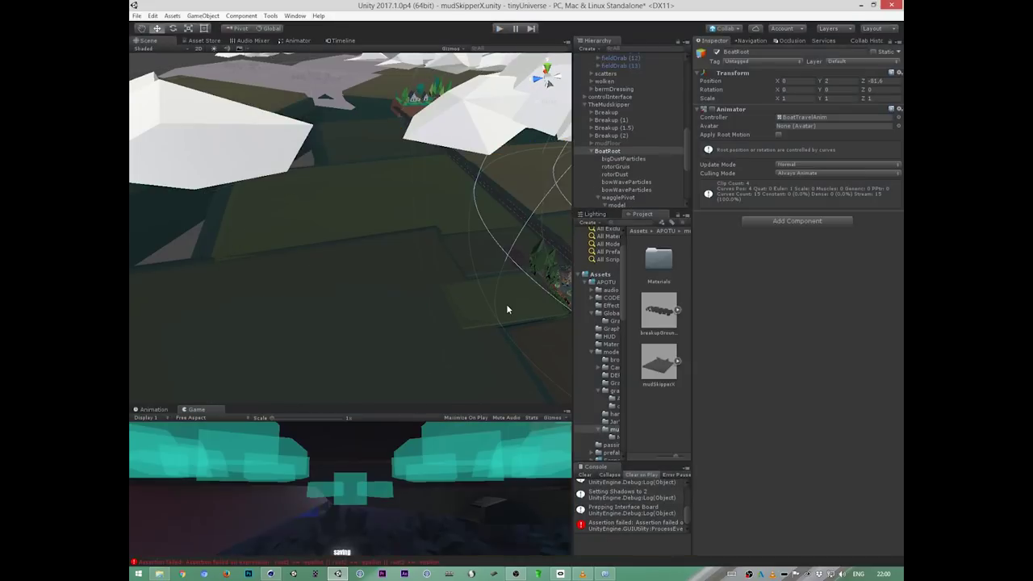
pyautogui.keyDown('alt'); pyautogui.moveTo(526, 333); pyautogui.dragTo(561, 280); pyautogui.keyUp('alt')
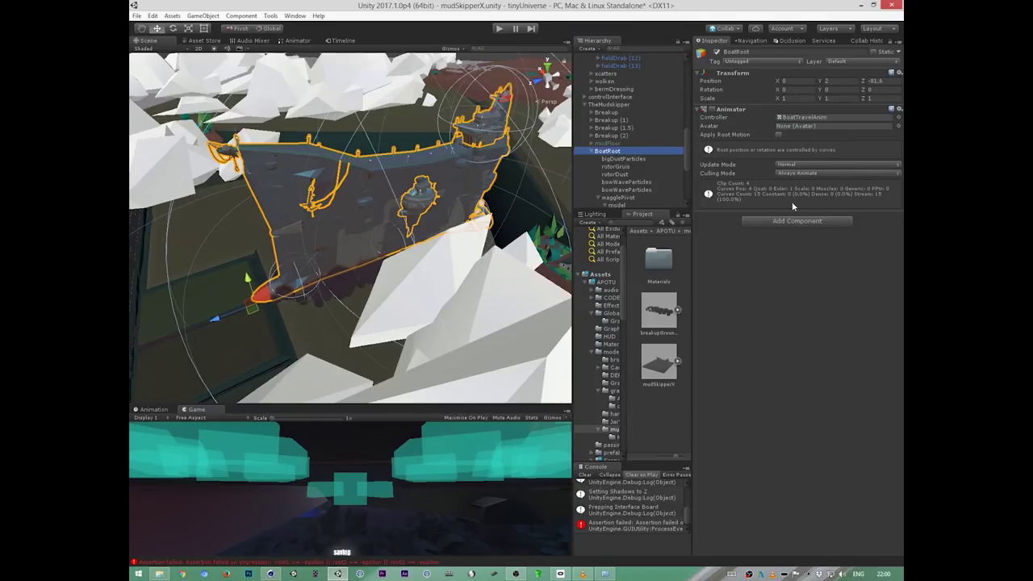
pyautogui.click(161, 411)
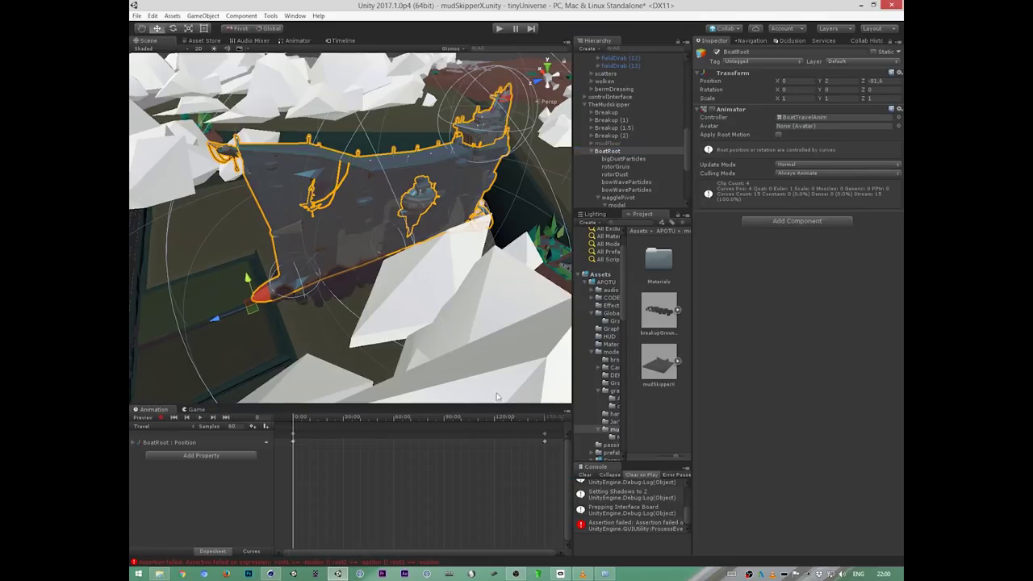
pyautogui.moveTo(484, 406); pyautogui.dragTo(427, 343)
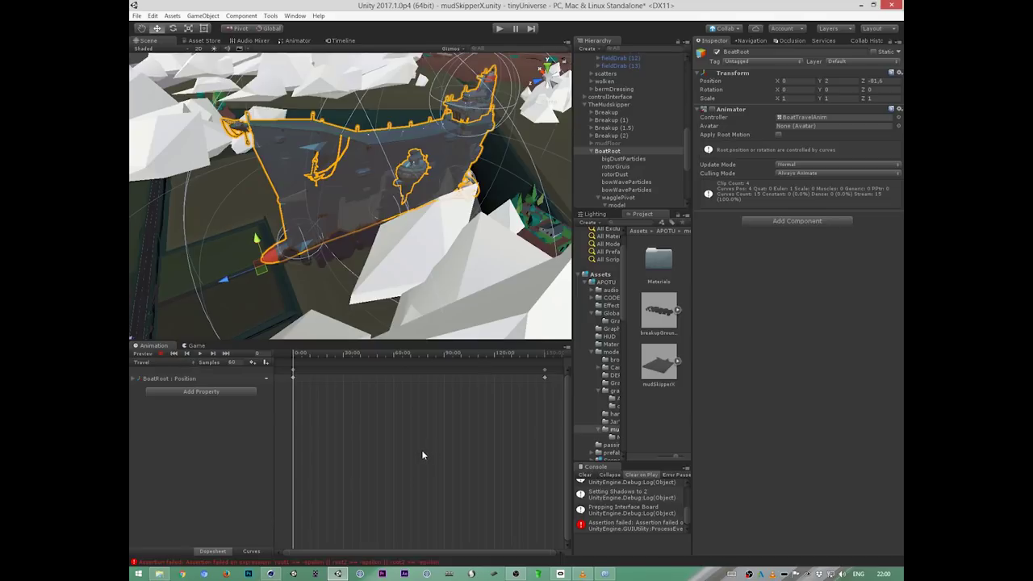
# Step: Review BoatRoot's animation clip list and scrub the Travel clip from its first keyframe to its last
pyautogui.click(187, 364)
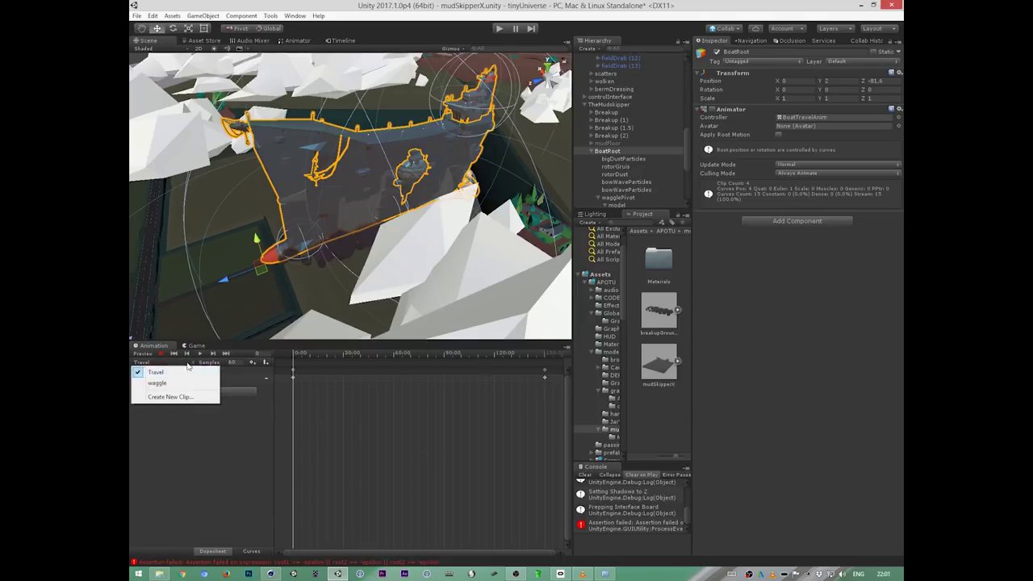
pyautogui.click(172, 440)
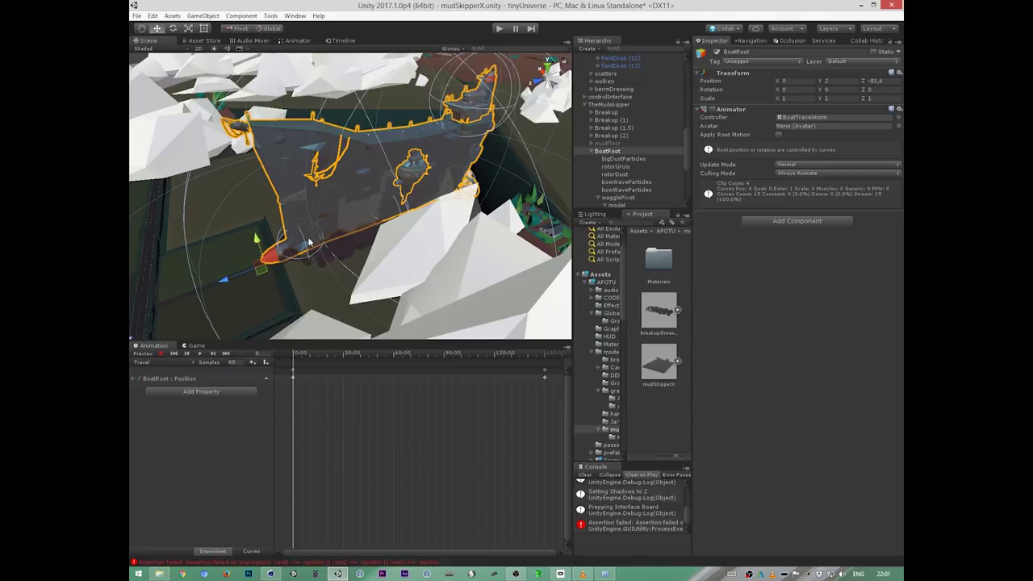
pyautogui.keyDown('alt'); pyautogui.moveTo(518, 274); pyautogui.dragTo(356, 251); pyautogui.keyUp('alt')
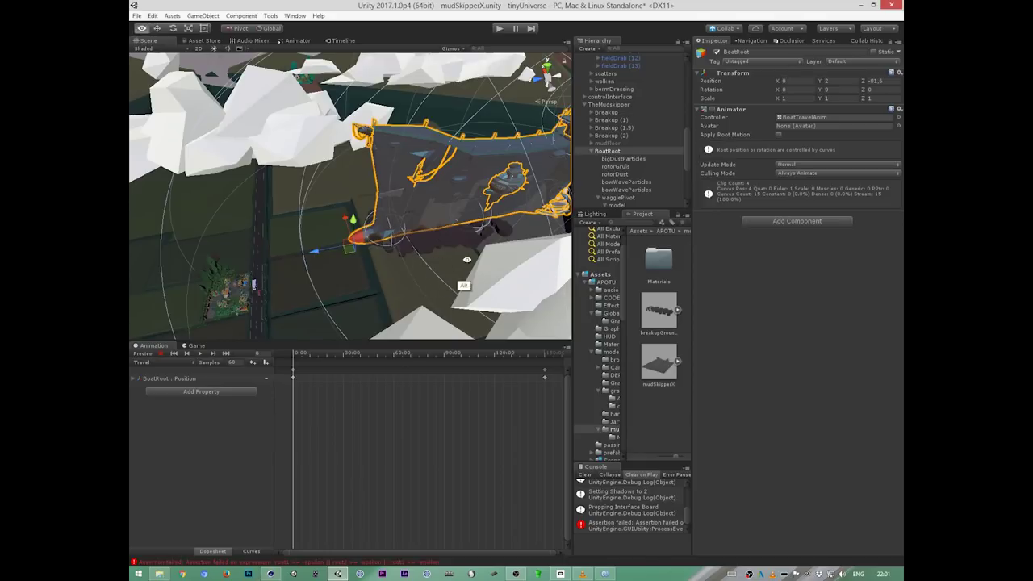
pyautogui.keyDown('alt'); pyautogui.moveTo(470, 258); pyautogui.dragTo(490, 316); pyautogui.keyUp('alt')
pyautogui.moveTo(294, 358); pyautogui.dragTo(546, 380)
pyautogui.keyDown('alt'); pyautogui.moveTo(508, 269); pyautogui.dragTo(625, 256); pyautogui.keyUp('alt')
# Step: Open the BoatTravelAnim controller and delete the TEST and quickLoop states from its Base Layer
pyautogui.doubleClick(820, 117)
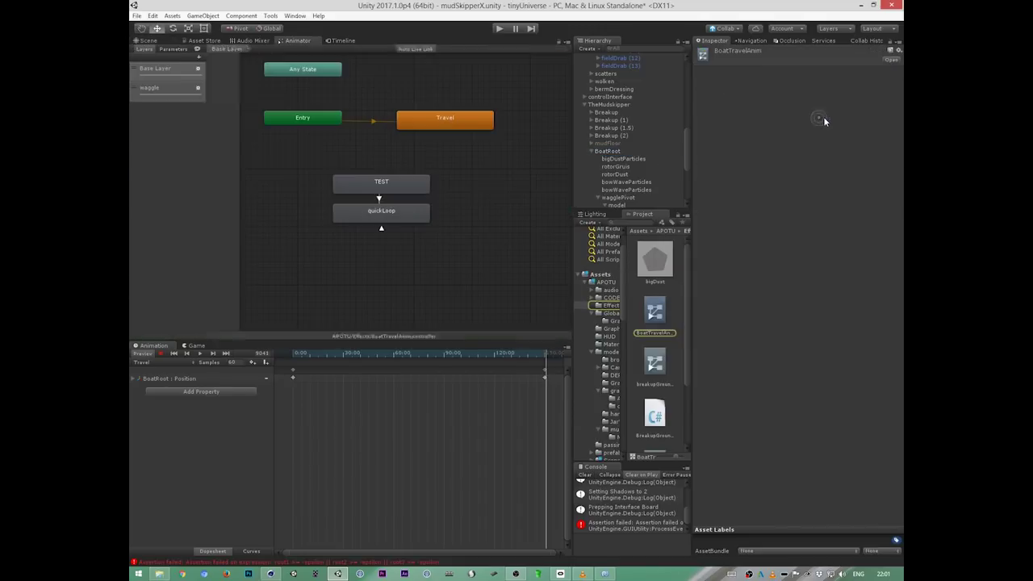
pyautogui.click(178, 69)
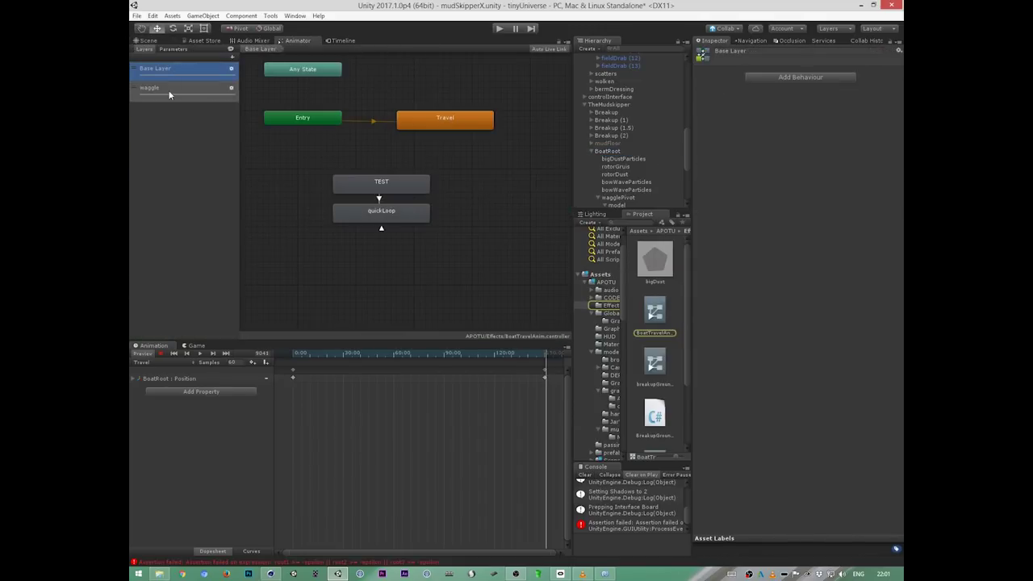
pyautogui.moveTo(478, 168); pyautogui.dragTo(279, 251)
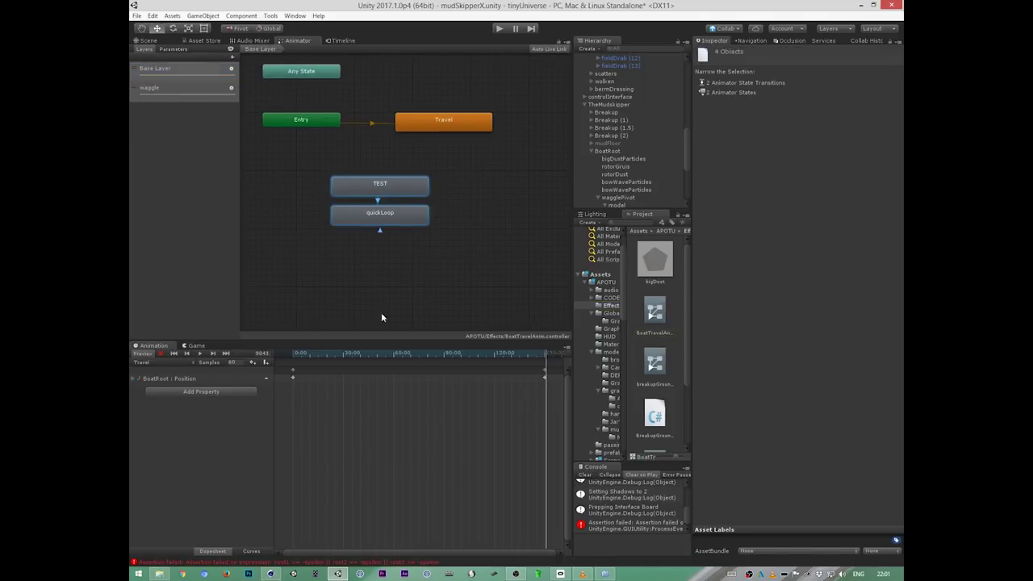
pyautogui.click(431, 119)
pyautogui.moveTo(473, 154); pyautogui.dragTo(376, 235)
pyautogui.press('Delete')
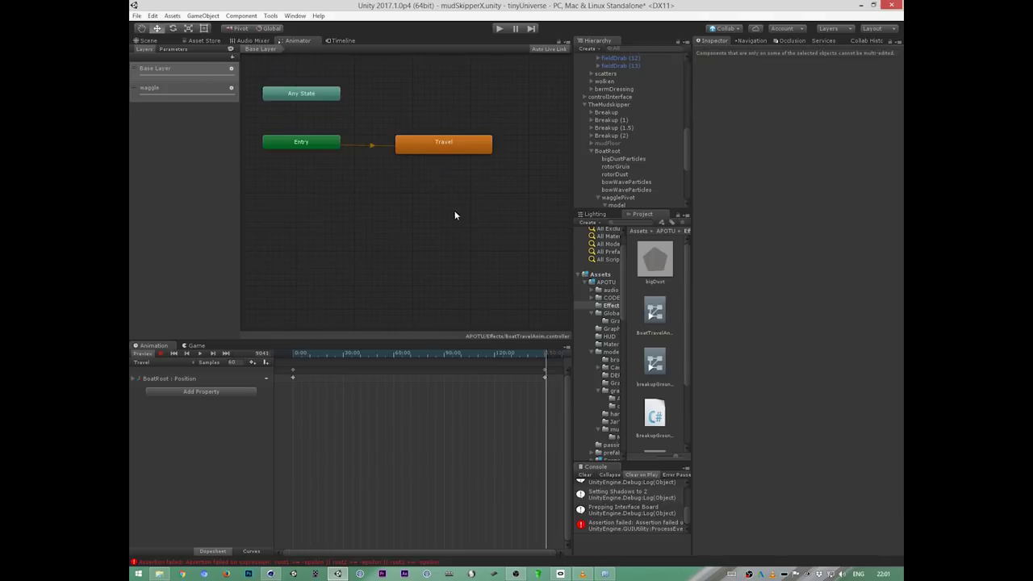
# Step: Paste the TEST and quickLoop states back into the Base Layer and nudge the Travel state slightly aside
pyautogui.click(454, 145)
pyautogui.moveTo(462, 148); pyautogui.dragTo(462, 156)
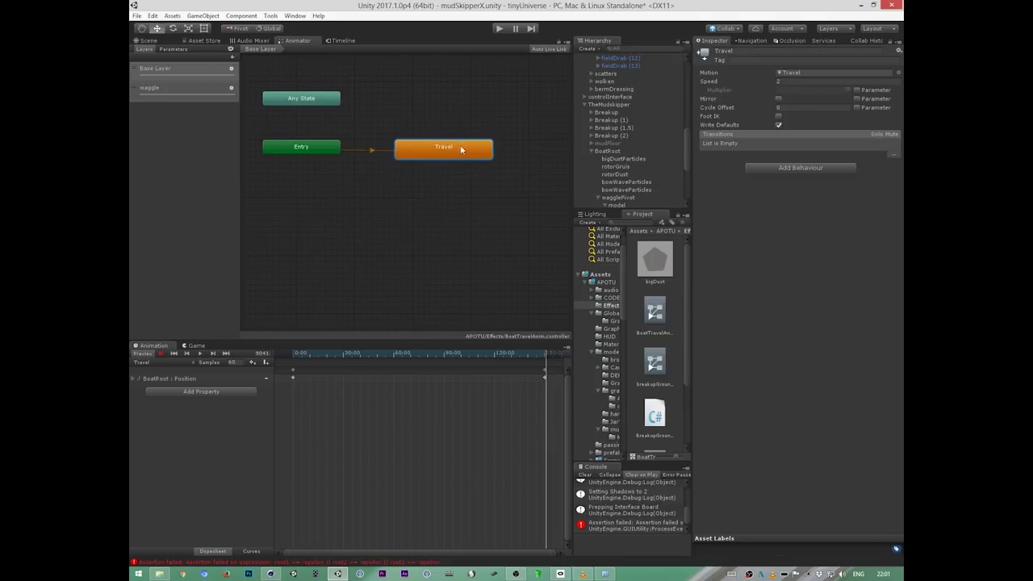
pyautogui.click(460, 230)
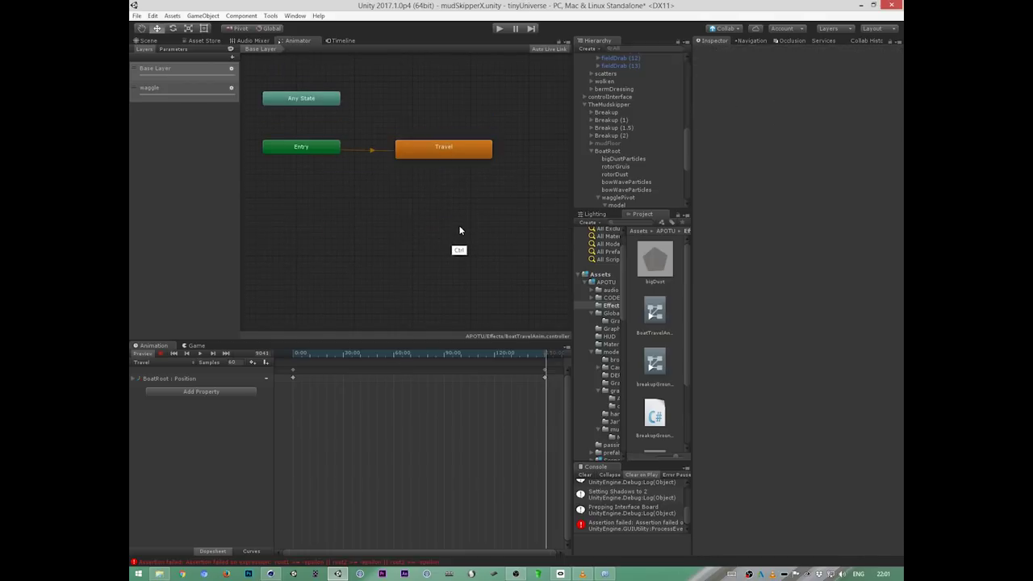
pyautogui.hotkey('ctrl', 'v')
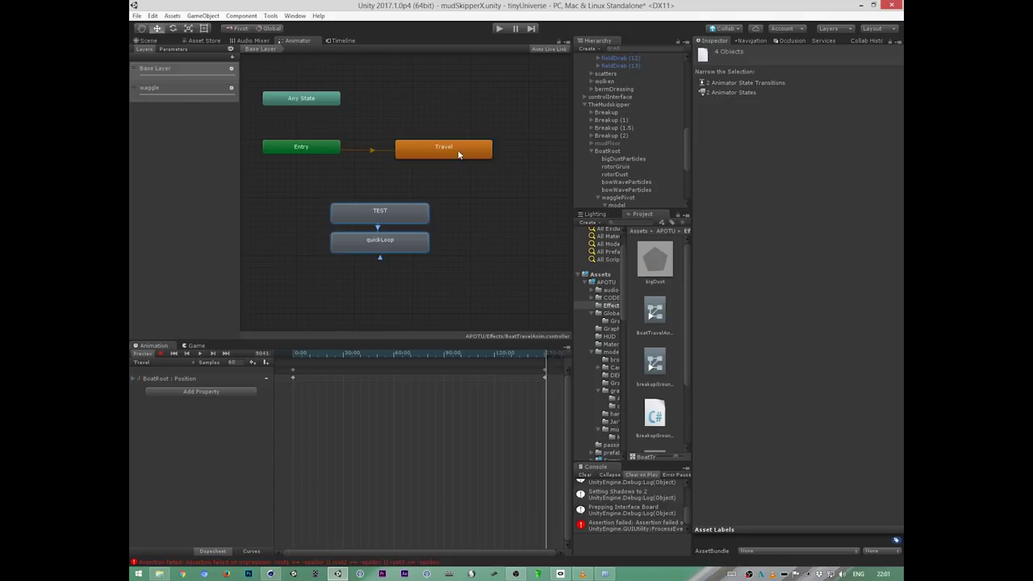
pyautogui.moveTo(460, 153); pyautogui.dragTo(467, 152)
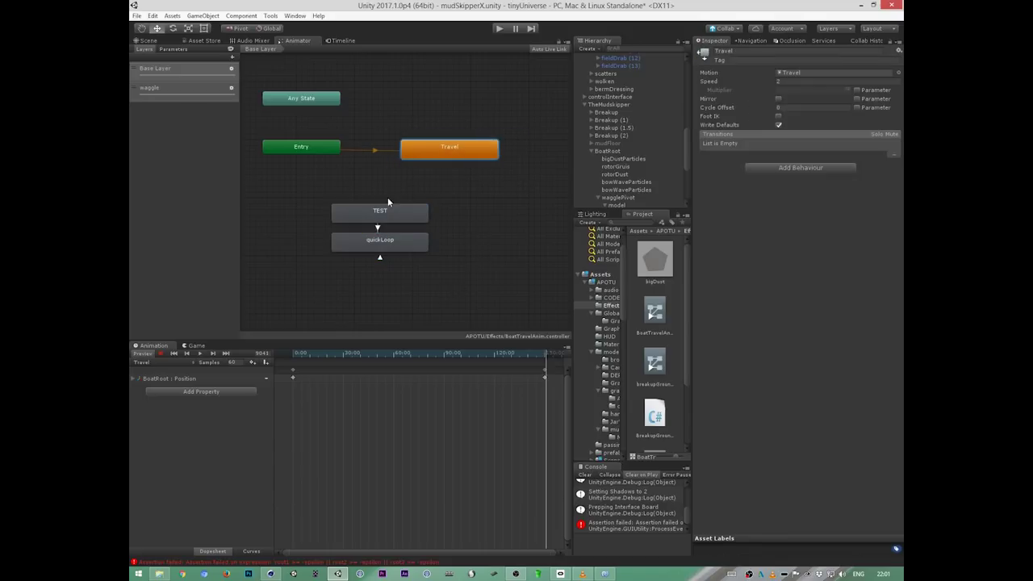
# Step: Show the waggle clip in the Animation window and select wagglePivot with the ship seen close up in the Scene view
pyautogui.click(147, 41)
pyautogui.click(178, 363)
pyautogui.click(171, 387)
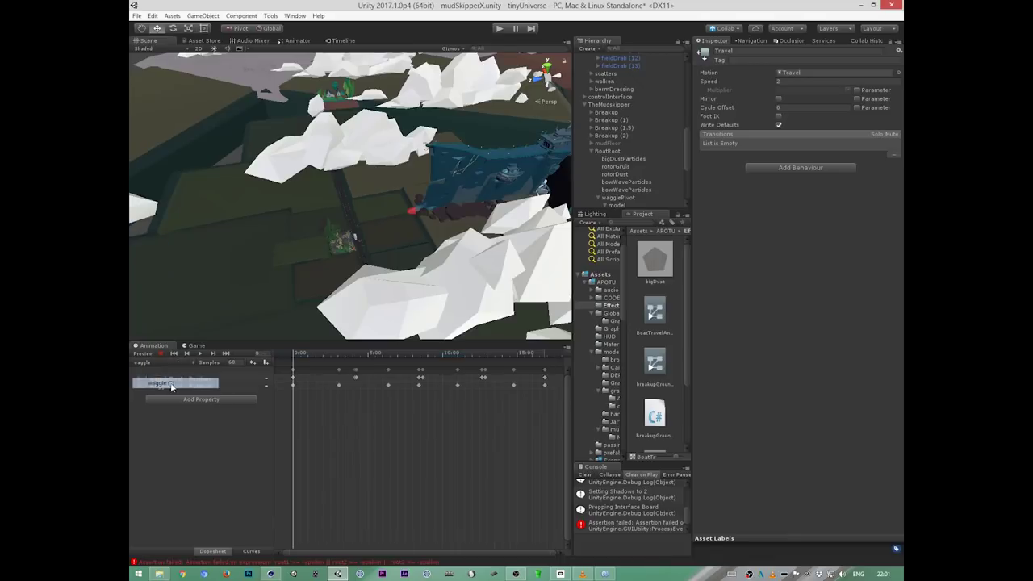
pyautogui.click(618, 197)
pyautogui.moveTo(518, 267)
pyautogui.keyDown('alt'); pyautogui.mouseDown()
pyautogui.moveTo(484, 258)
pyautogui.moveTo(517, 266)
pyautogui.mouseUp(); pyautogui.keyUp('alt')
pyautogui.scroll(3, 530, 231)
pyautogui.keyDown('alt'); pyautogui.moveTo(530, 230); pyautogui.dragTo(413, 289); pyautogui.keyUp('alt')
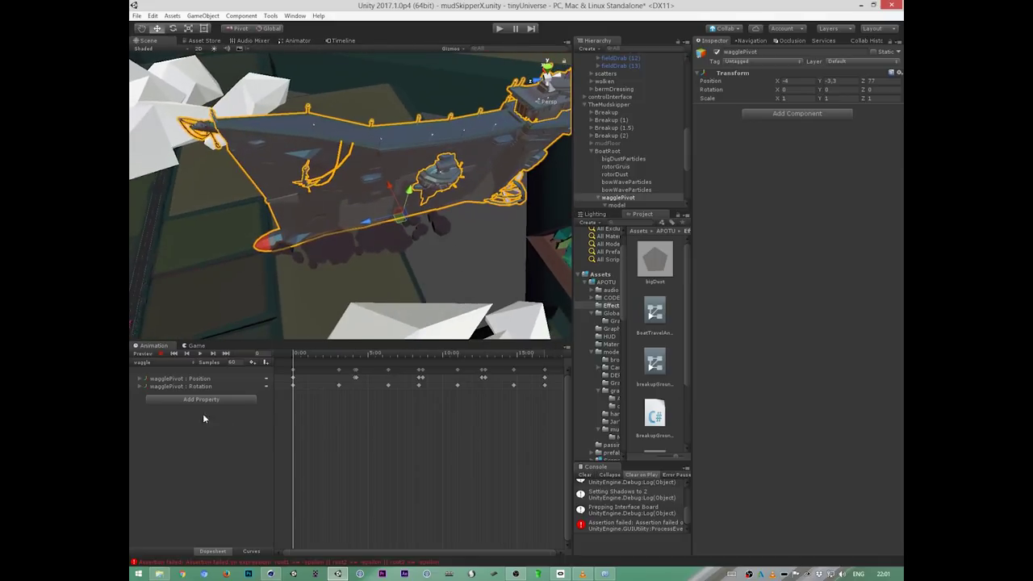
# Step: Play the waggle clip while viewing the ship from its side, and scrub back to the first frame
pyautogui.click(201, 354)
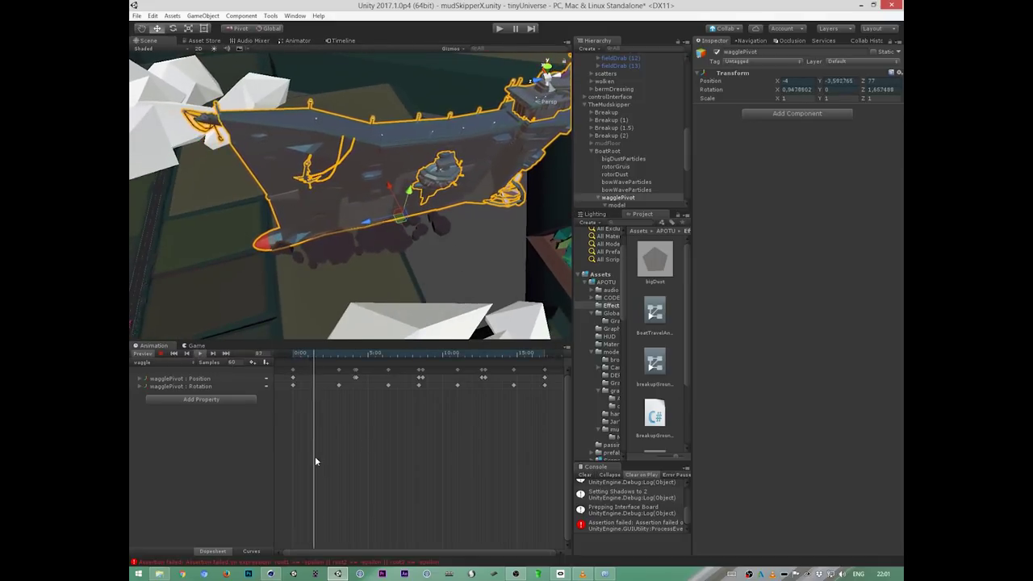
pyautogui.keyDown('alt'); pyautogui.moveTo(493, 272); pyautogui.dragTo(495, 97); pyautogui.keyUp('alt')
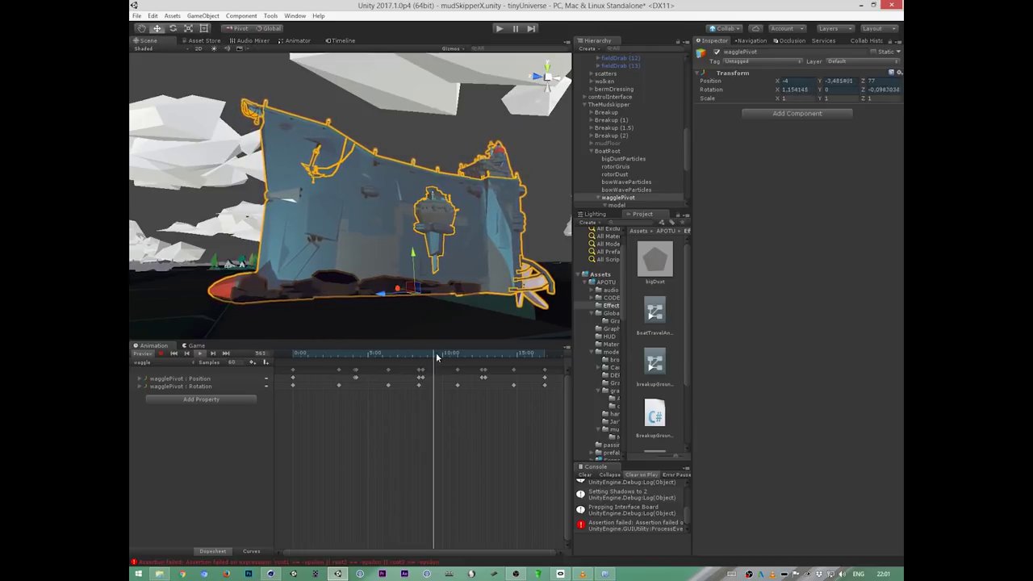
pyautogui.click(307, 354)
pyautogui.moveTo(305, 364); pyautogui.dragTo(268, 379)
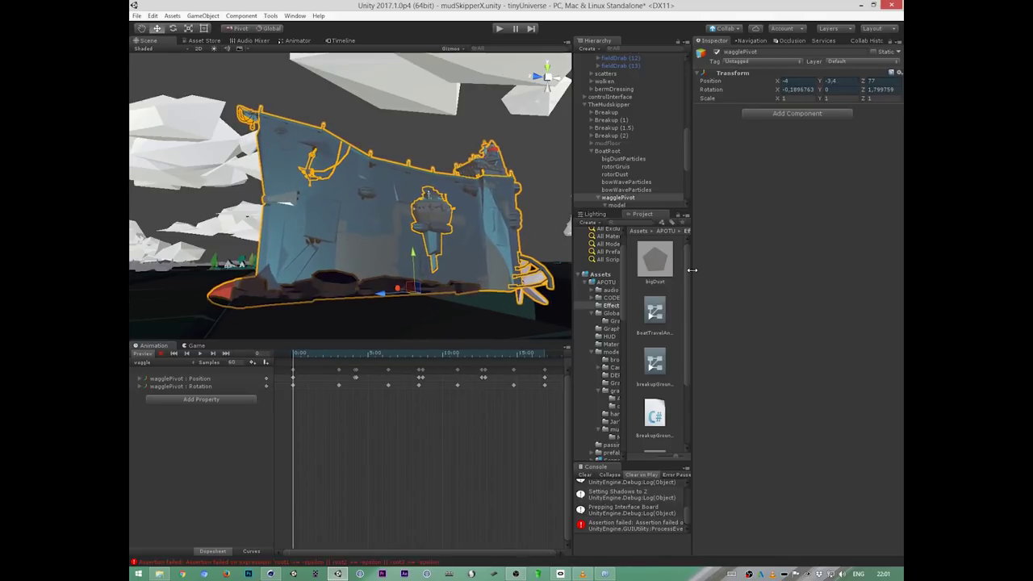
# Step: Open BoatRoot's BoatTravelAnim controller, check the waggle layer's settings and reposition its waggle state lower in the graph
pyautogui.click(610, 151)
pyautogui.doubleClick(819, 119)
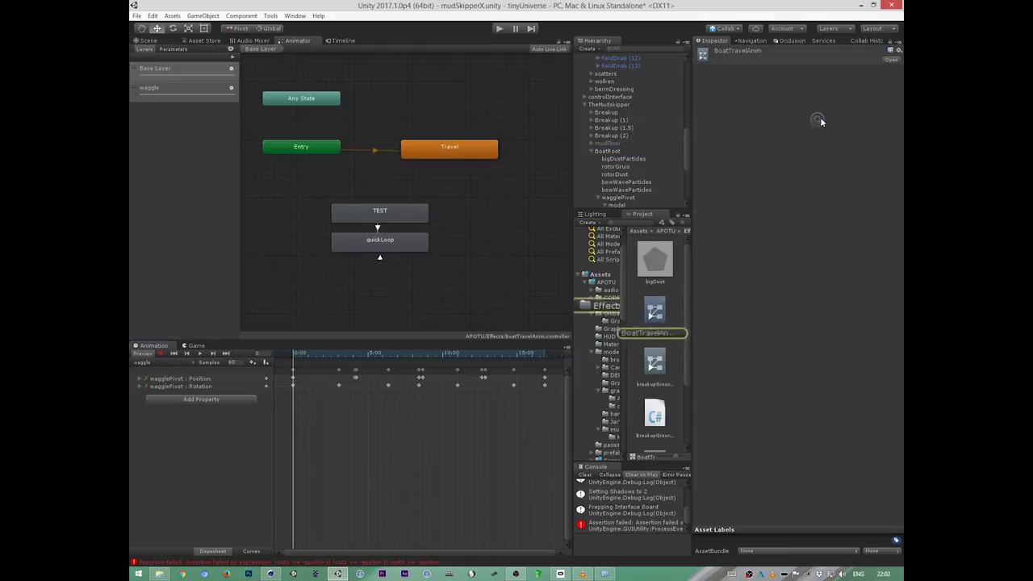
pyautogui.click(213, 93)
pyautogui.click(416, 165)
pyautogui.moveTo(508, 143); pyautogui.dragTo(370, 202)
pyautogui.moveTo(443, 168); pyautogui.dragTo(446, 163)
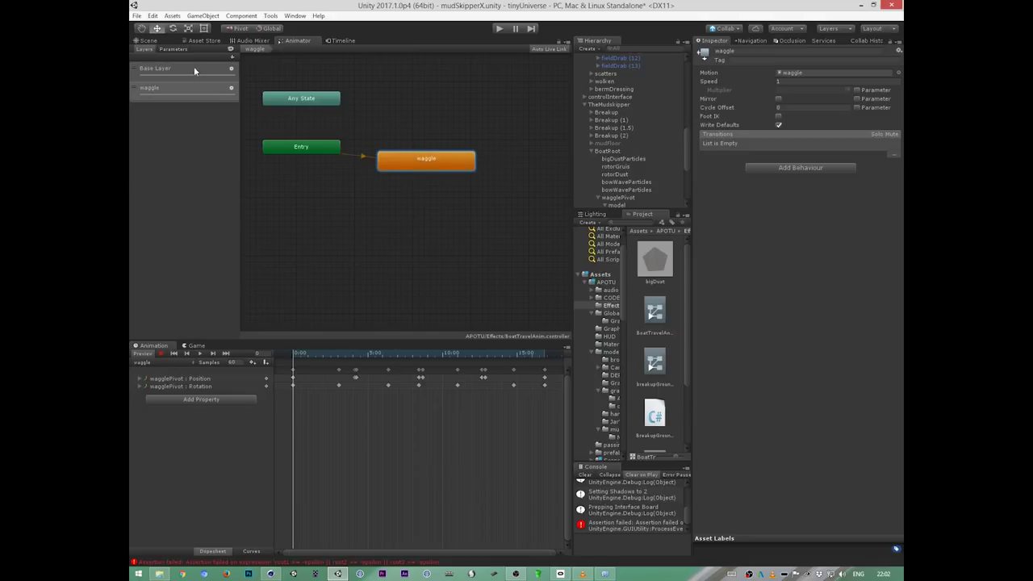
pyautogui.click(195, 87)
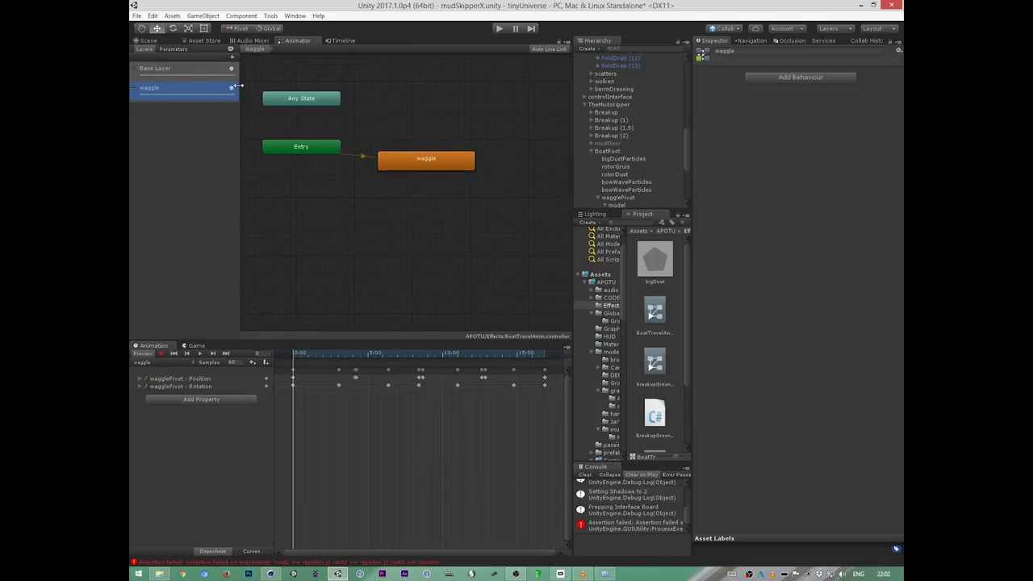
pyautogui.click(232, 89)
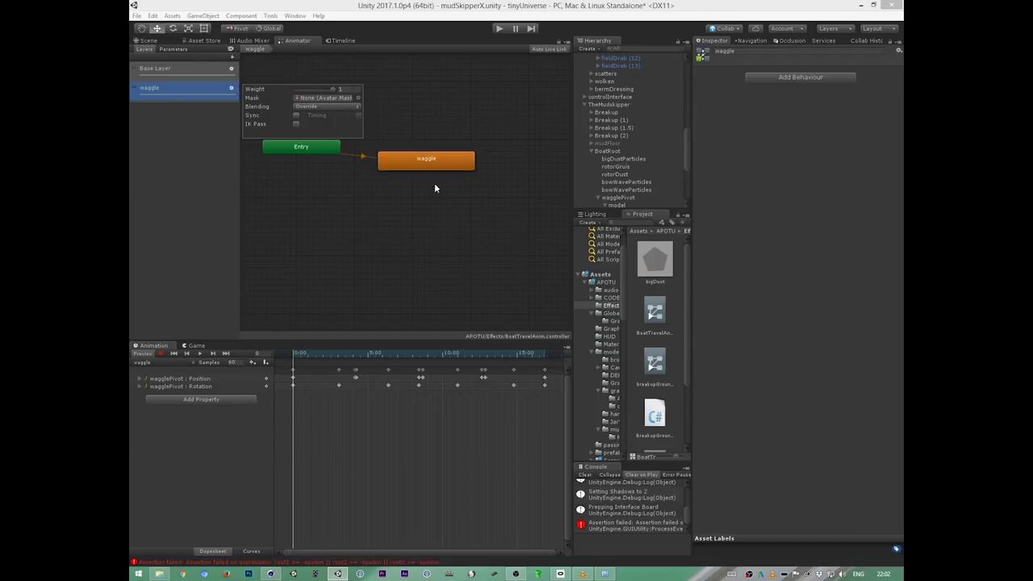
pyautogui.moveTo(424, 163); pyautogui.dragTo(401, 185)
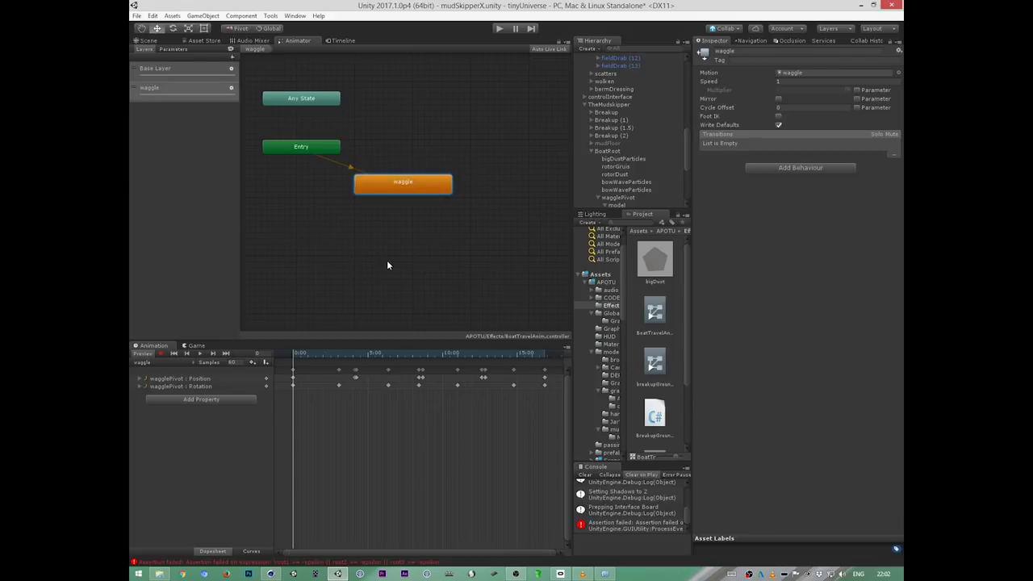
# Step: Select the screw at the ship's stern in the Scene view and open its AutoRotation script in MonoDevelop
pyautogui.click(148, 41)
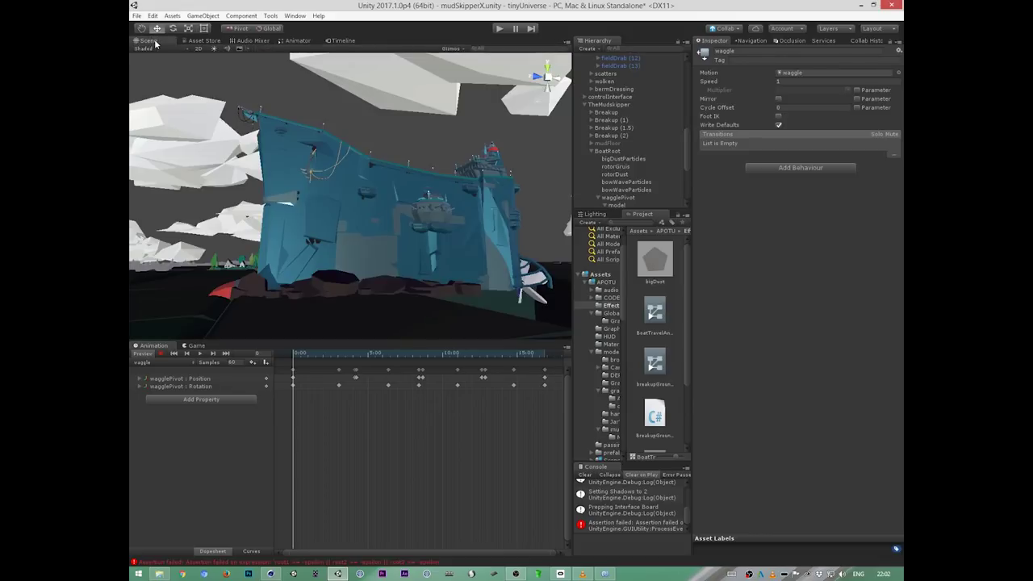
pyautogui.keyDown('alt'); pyautogui.moveTo(450, 220); pyautogui.dragTo(311, 263); pyautogui.keyUp('alt')
pyautogui.click(406, 302)
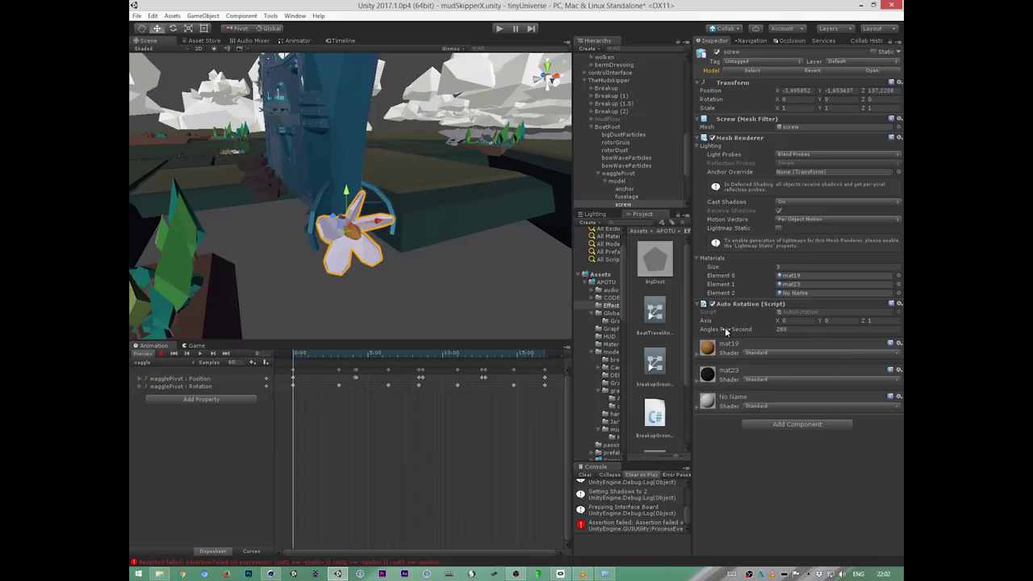
pyautogui.click(799, 312)
pyautogui.click(759, 352)
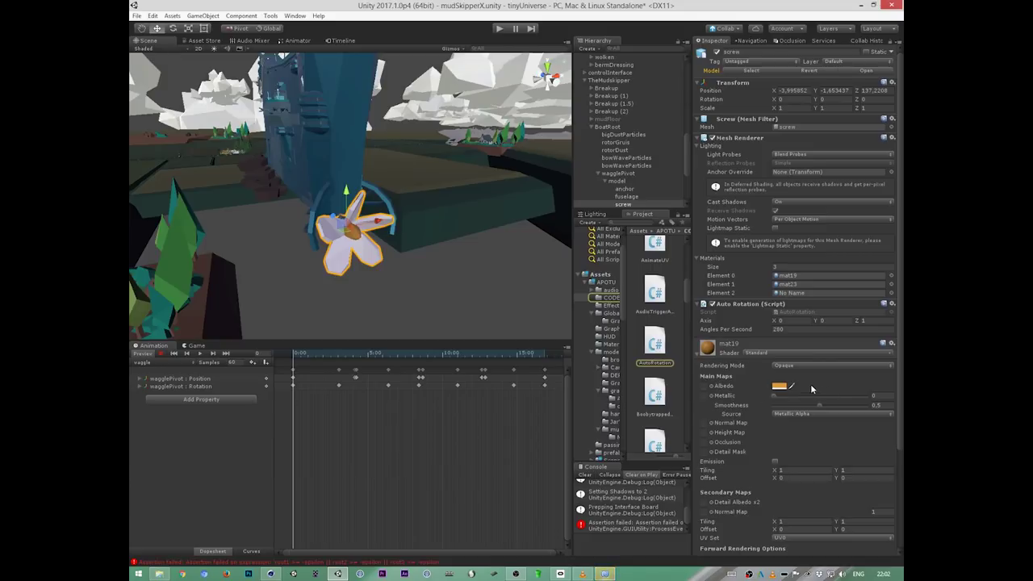
pyautogui.click(606, 574)
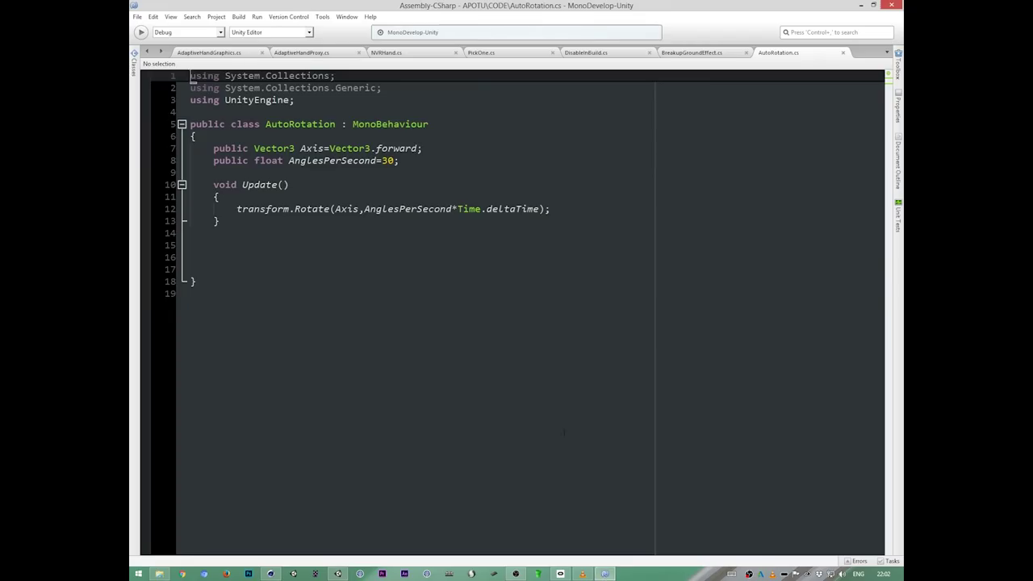
# Step: Review the Axis and AnglesPerSecond variables and the transform.Rotate call in the AutoRotation script
pyautogui.doubleClick(311, 148)
pyautogui.click(301, 161)
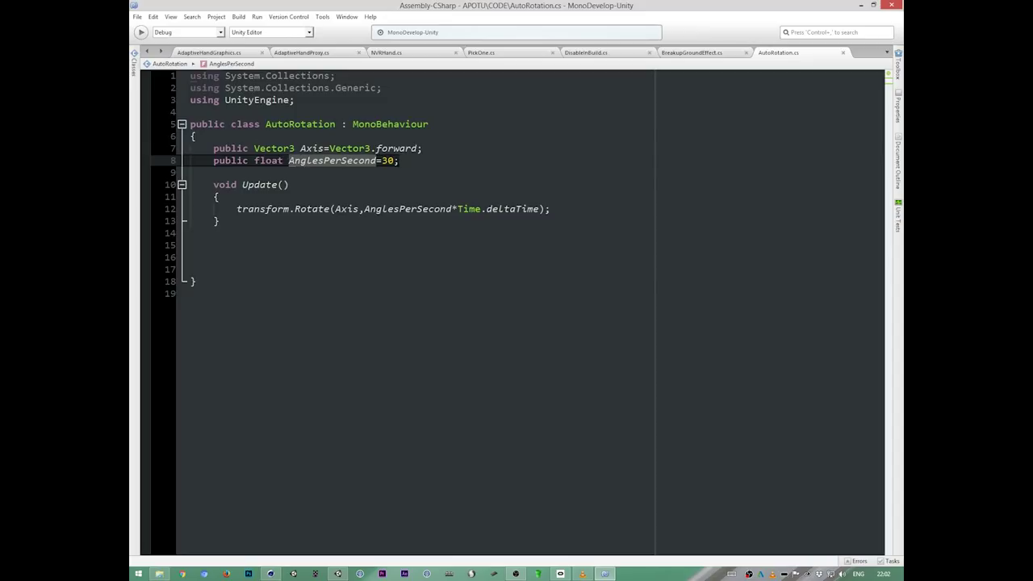
pyautogui.click(312, 209)
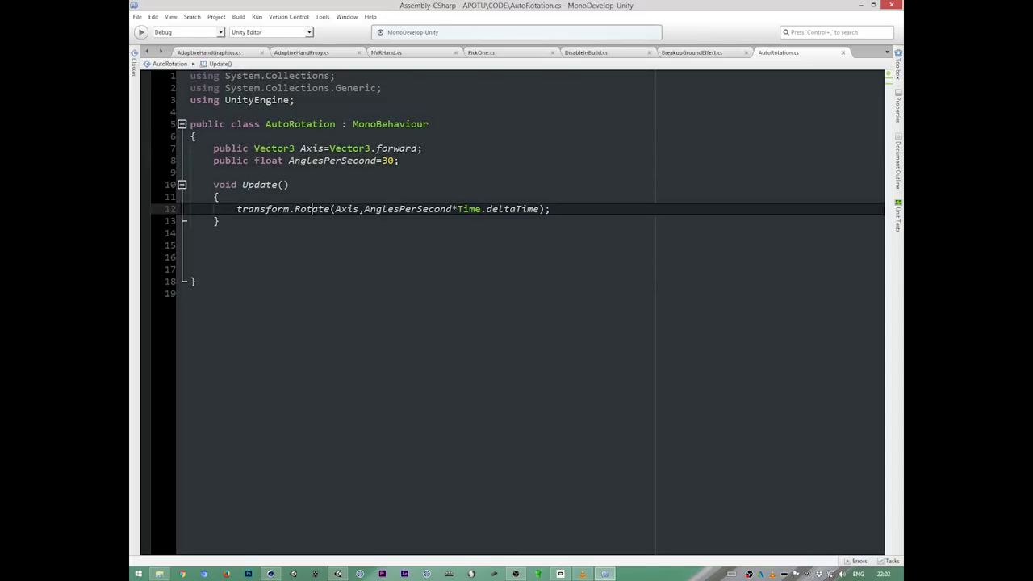
pyautogui.click(350, 209)
pyautogui.click(405, 209)
# Step: Switch back to Unity, run the scene to watch the moving ship and its dust, and exit play mode
pyautogui.hotkey('alt', 'Tab')
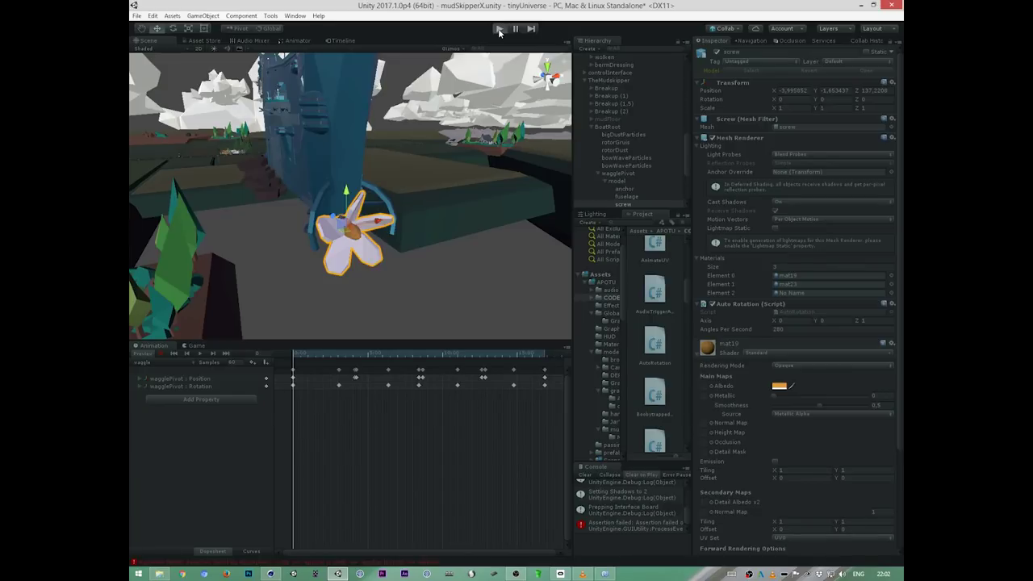
pyautogui.click(500, 29)
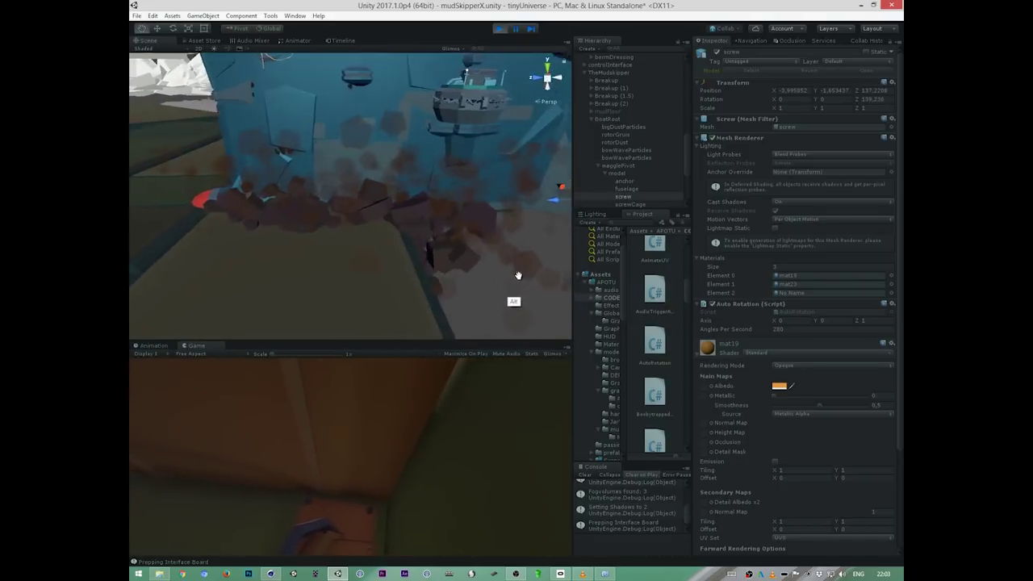
pyautogui.click(498, 29)
# Step: Select bigDustParticles under BoatRoot and preview its particle effect around the hull from several angles
pyautogui.click(607, 126)
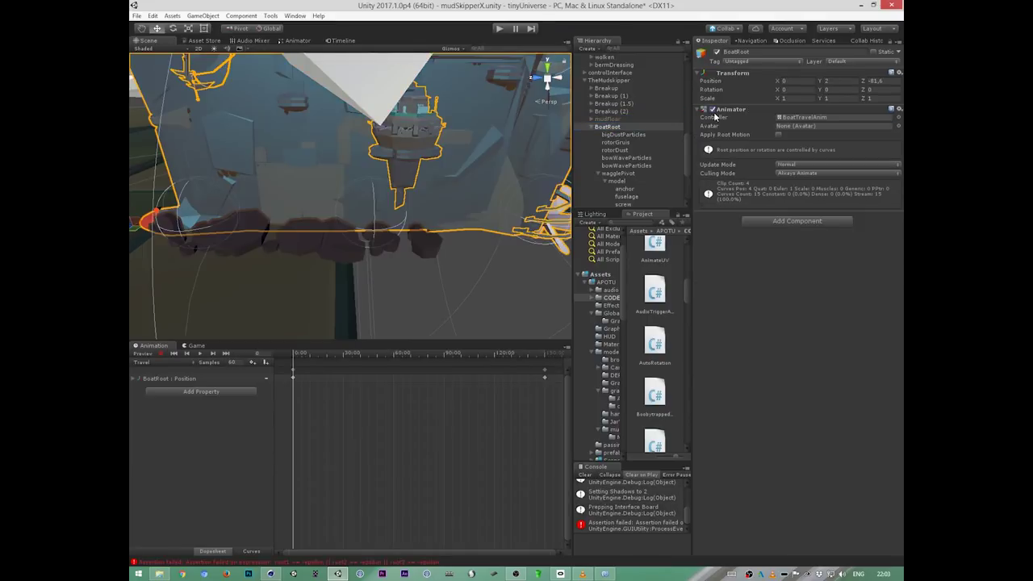
pyautogui.keyDown('alt'); pyautogui.moveTo(456, 277); pyautogui.dragTo(512, 305); pyautogui.keyUp('alt')
pyautogui.click(642, 136)
pyautogui.press('f')
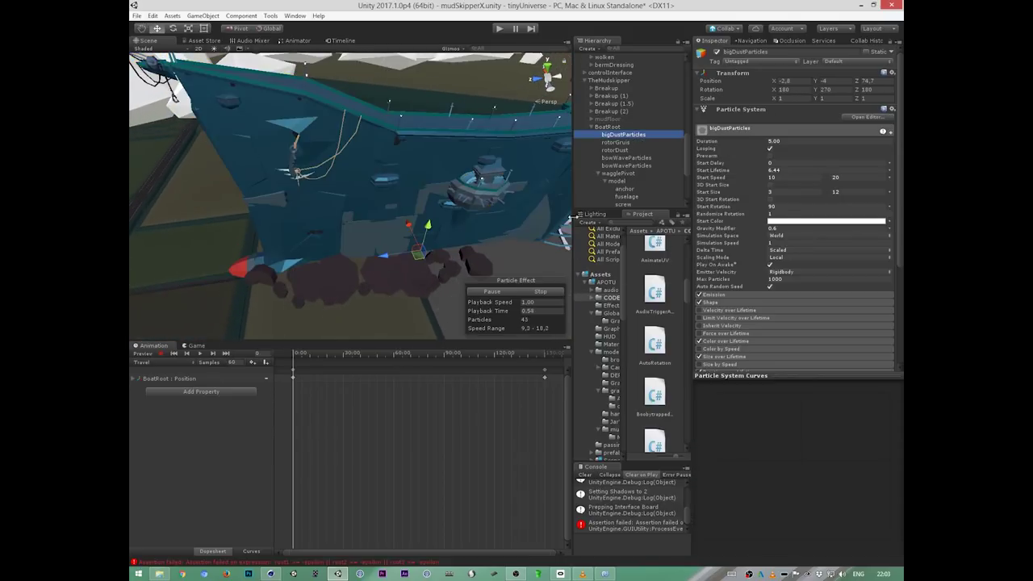
pyautogui.keyDown('alt'); pyautogui.moveTo(436, 292); pyautogui.dragTo(484, 224); pyautogui.keyUp('alt')
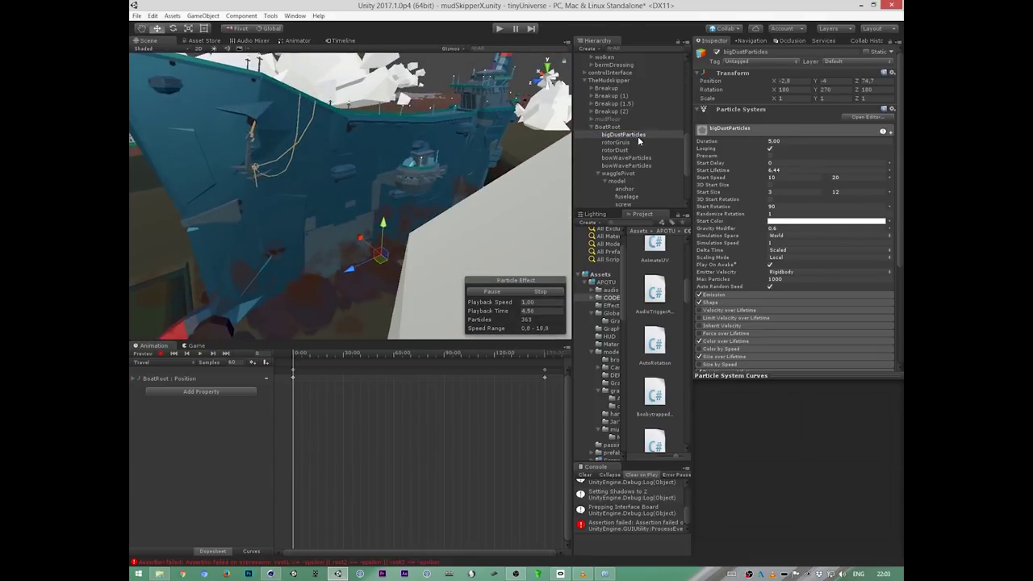
pyautogui.keyDown('alt'); pyautogui.moveTo(558, 230); pyautogui.dragTo(436, 266); pyautogui.keyUp('alt')
# Step: Expand the dust particles' Shape module, examine the edge emitter along the hull and collapse the Particle System Curves area
pyautogui.click(724, 302)
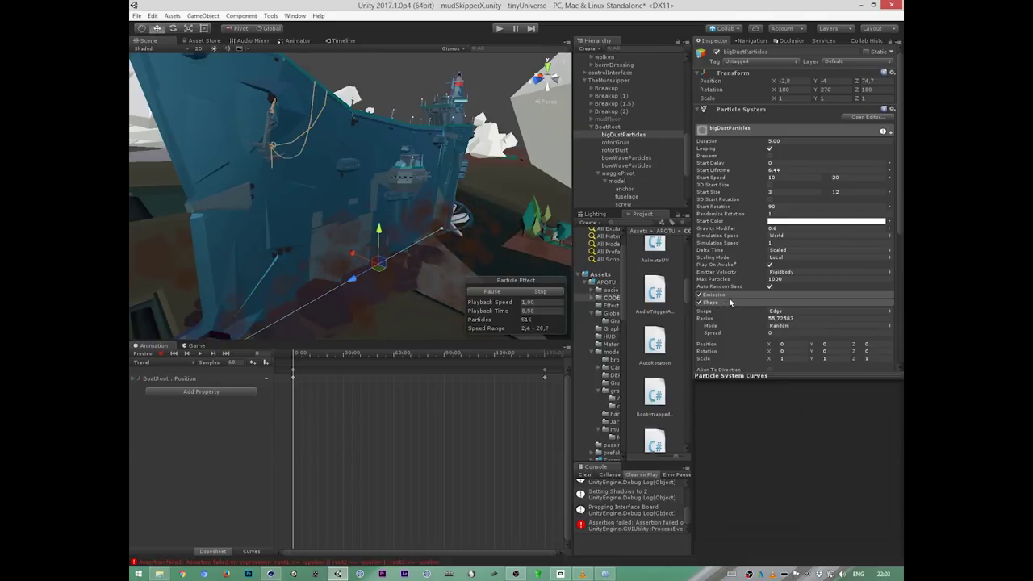
pyautogui.keyDown('alt'); pyautogui.moveTo(406, 314); pyautogui.dragTo(452, 263); pyautogui.keyUp('alt')
pyautogui.keyDown('alt'); pyautogui.moveTo(209, 259); pyautogui.dragTo(454, 275); pyautogui.keyUp('alt')
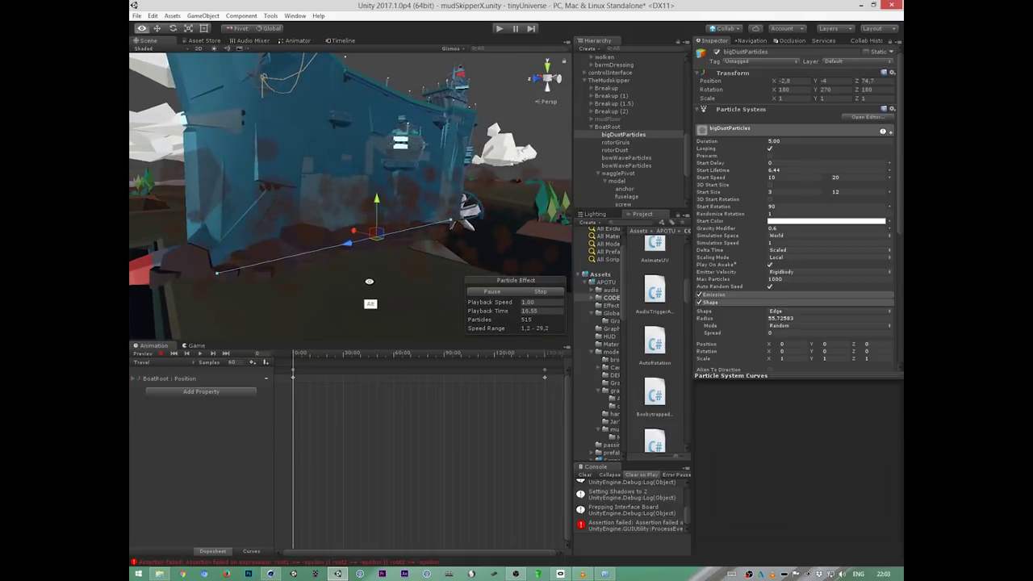
pyautogui.moveTo(368, 285)
pyautogui.keyDown('alt'); pyautogui.mouseDown()
pyautogui.moveTo(385, 300)
pyautogui.moveTo(344, 315)
pyautogui.moveTo(351, 283)
pyautogui.moveTo(480, 263)
pyautogui.moveTo(393, 288)
pyautogui.moveTo(429, 281)
pyautogui.moveTo(335, 281)
pyautogui.moveTo(483, 292)
pyautogui.moveTo(404, 268)
pyautogui.moveTo(334, 266)
pyautogui.moveTo(479, 293)
pyautogui.moveTo(535, 291)
pyautogui.moveTo(348, 293)
pyautogui.moveTo(387, 282)
pyautogui.moveTo(369, 288)
pyautogui.mouseUp(); pyautogui.keyUp('alt')
pyautogui.click(749, 376)
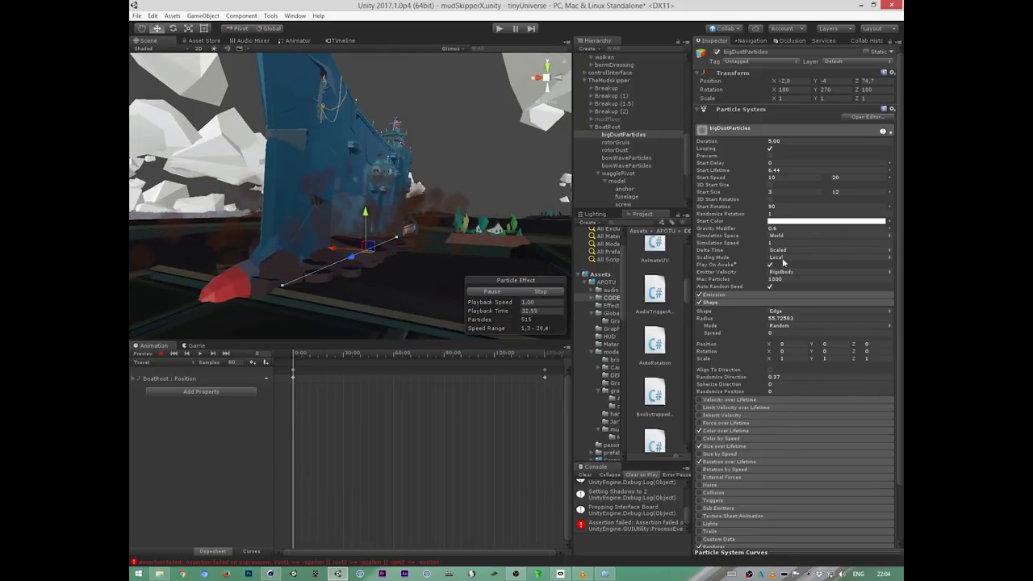
# Step: Check the dust particle system's Gravity Modifier and review its Emission module settings
pyautogui.click(787, 221)
pyautogui.click(785, 229)
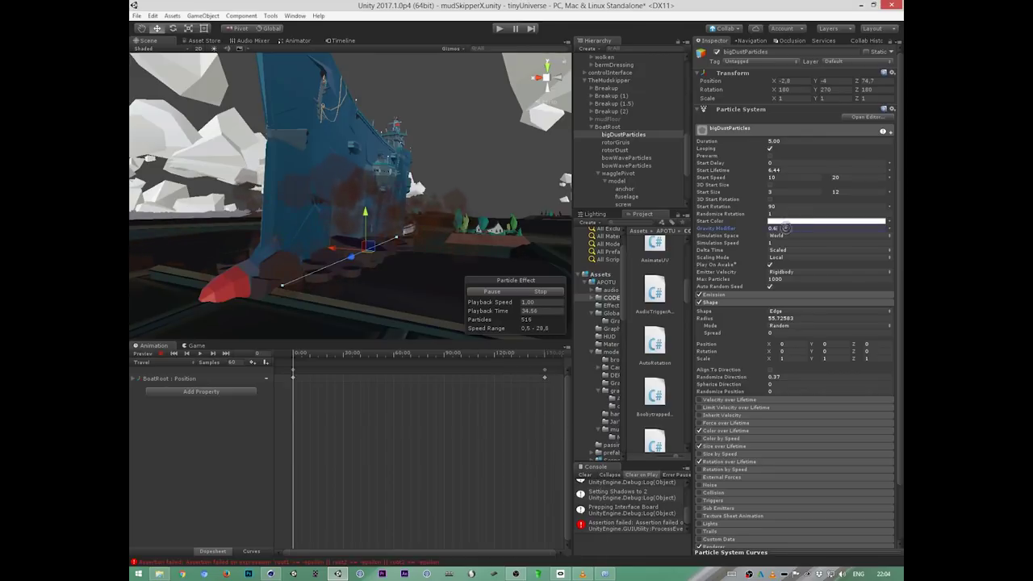
pyautogui.click(722, 296)
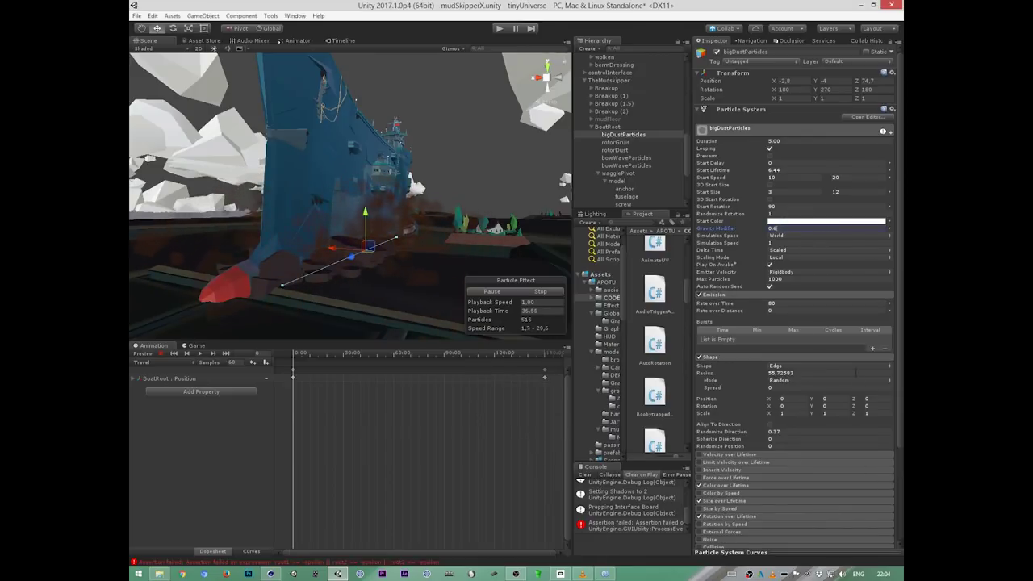
pyautogui.click(715, 296)
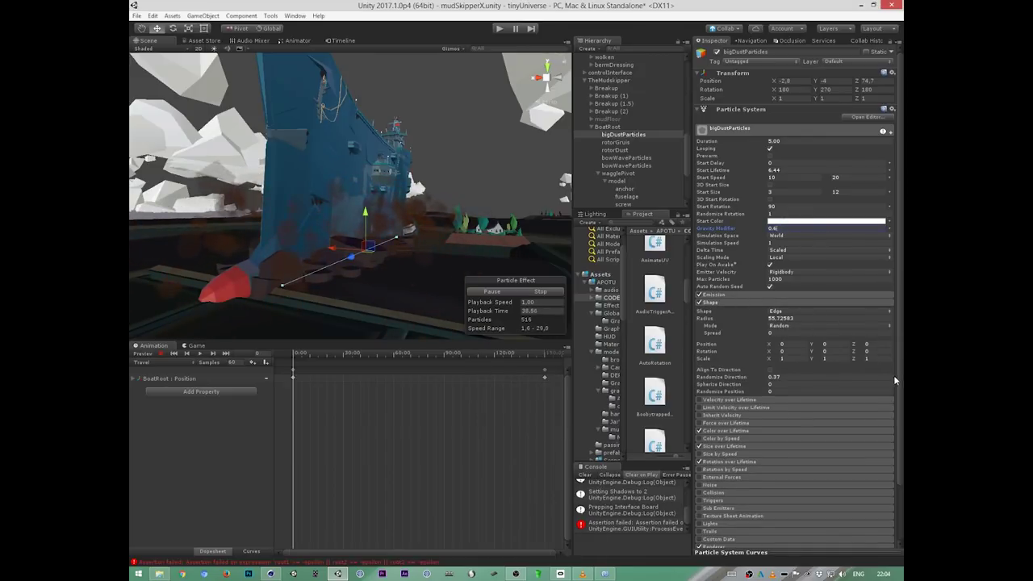
# Step: Expand bigDustParticles' Color over Lifetime module, examine its transparency gradient in the Gradient Editor, and close the editor
pyautogui.click(749, 431)
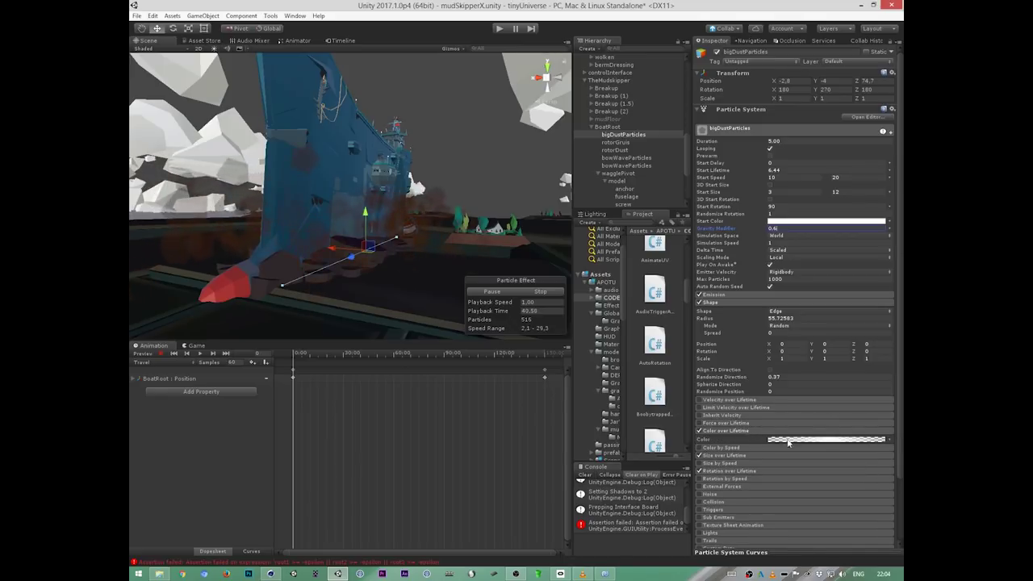
pyautogui.click(822, 439)
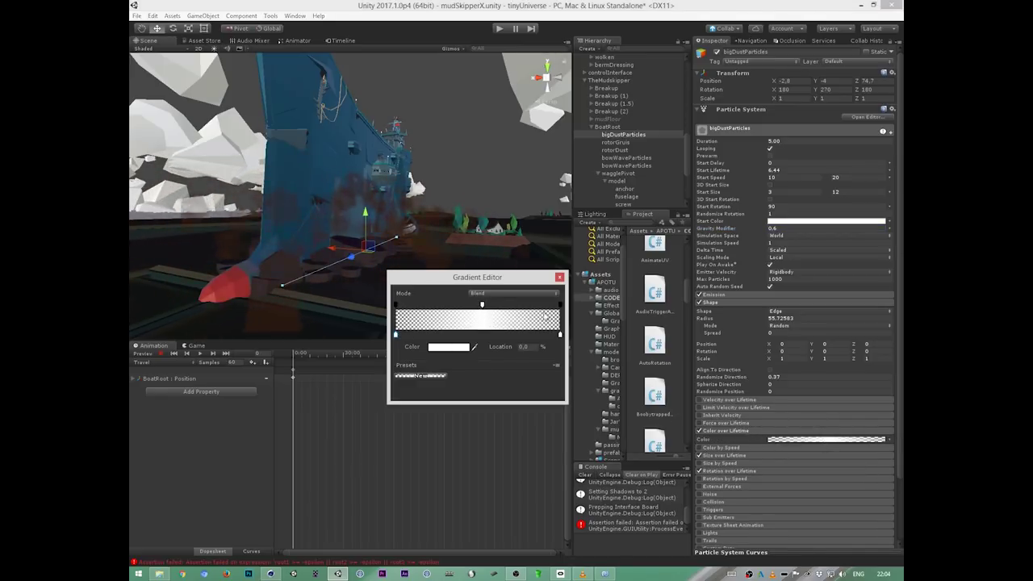
pyautogui.click(559, 277)
# Step: Examine the Size over Lifetime curve in its own curve window, close it, and review the Rotation over Lifetime settings
pyautogui.click(768, 457)
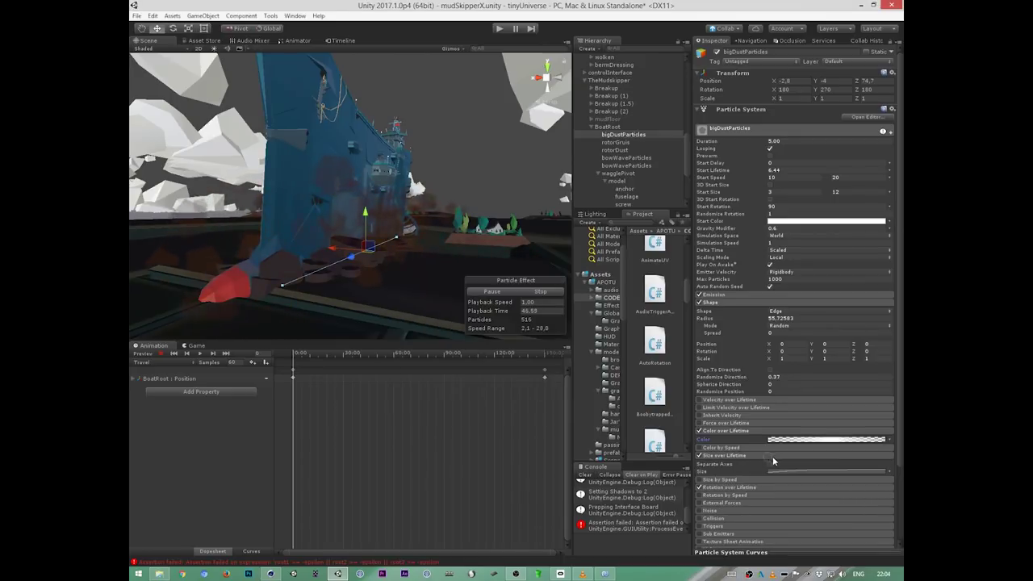
pyautogui.rightClick(837, 470)
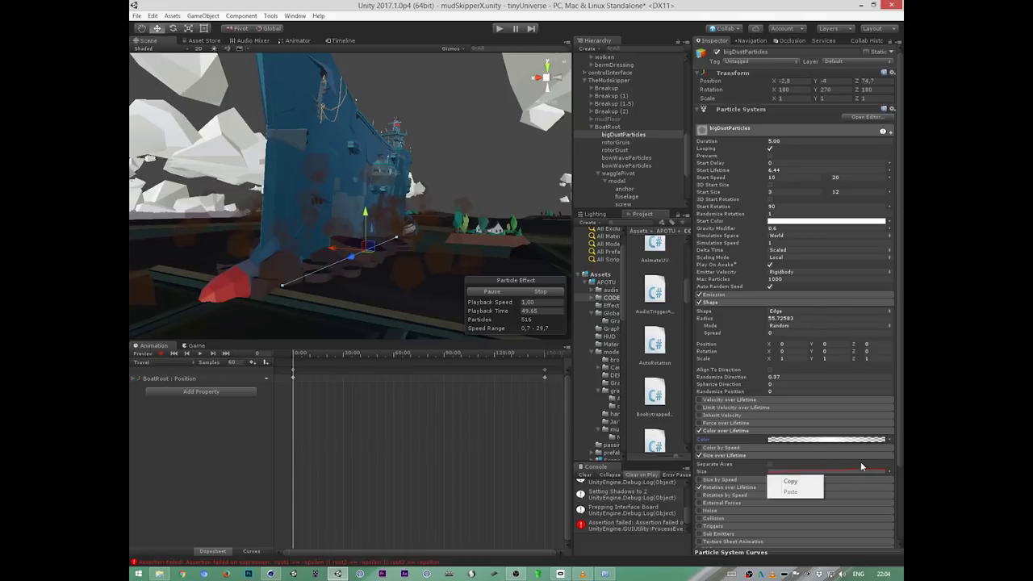
pyautogui.click(859, 473)
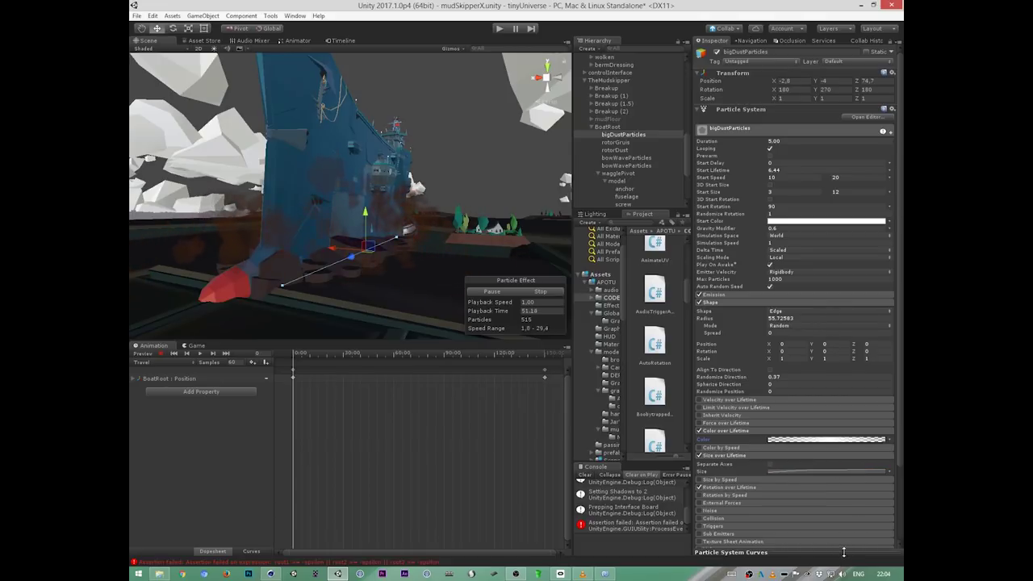
pyautogui.click(843, 552)
pyautogui.click(823, 470)
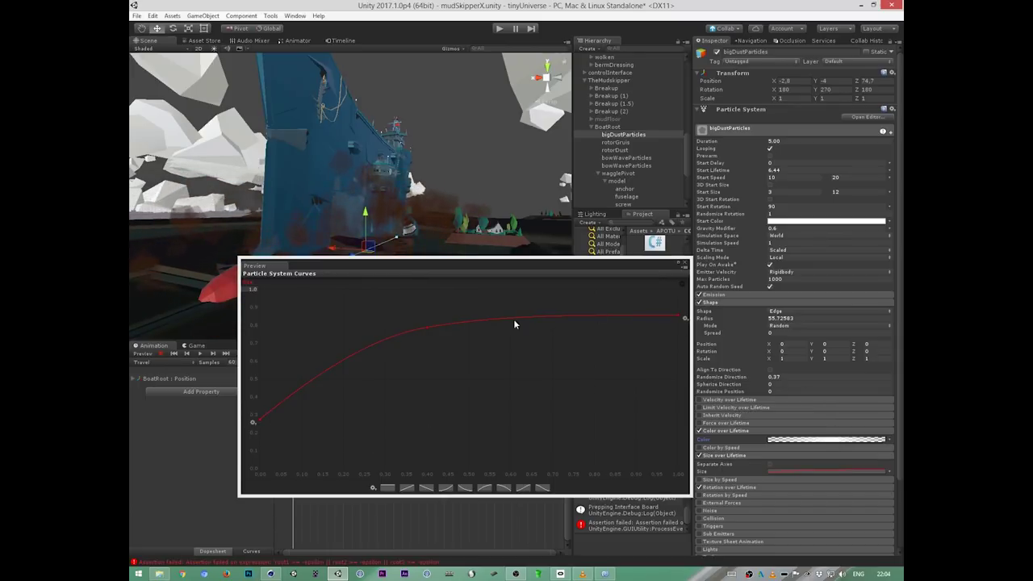
pyautogui.click(685, 264)
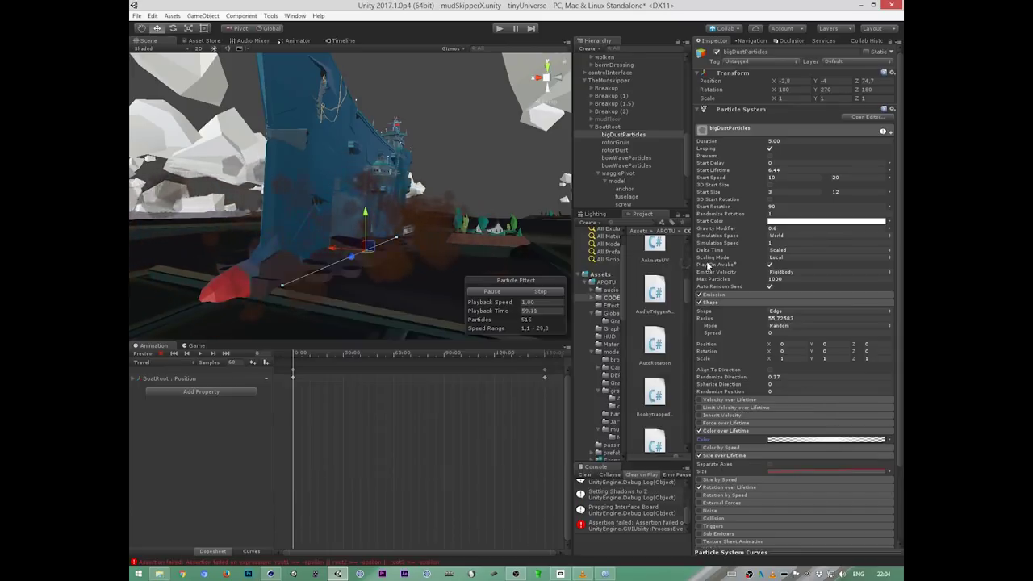
pyautogui.click(837, 488)
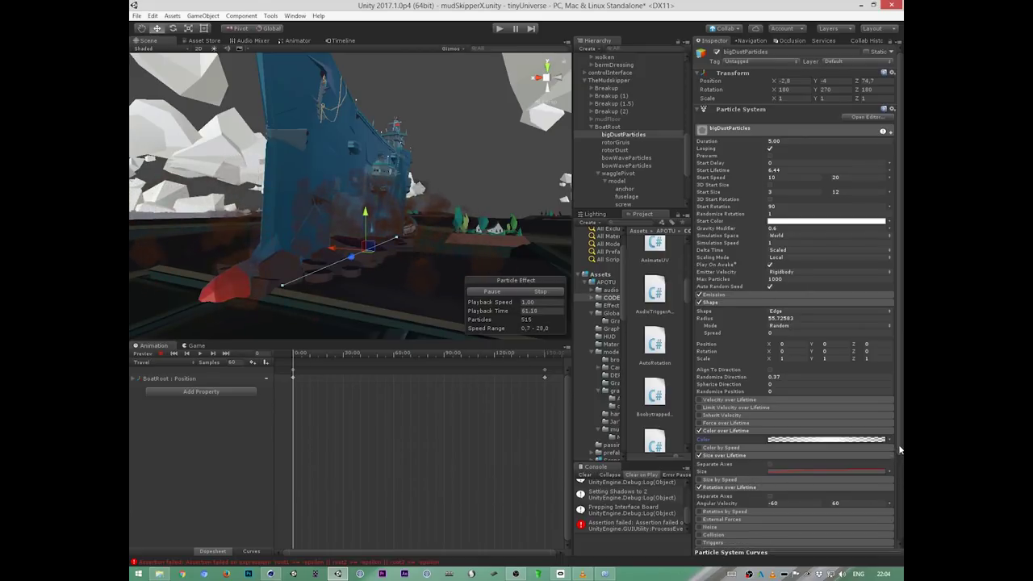
pyautogui.scroll(-3, 880, 476)
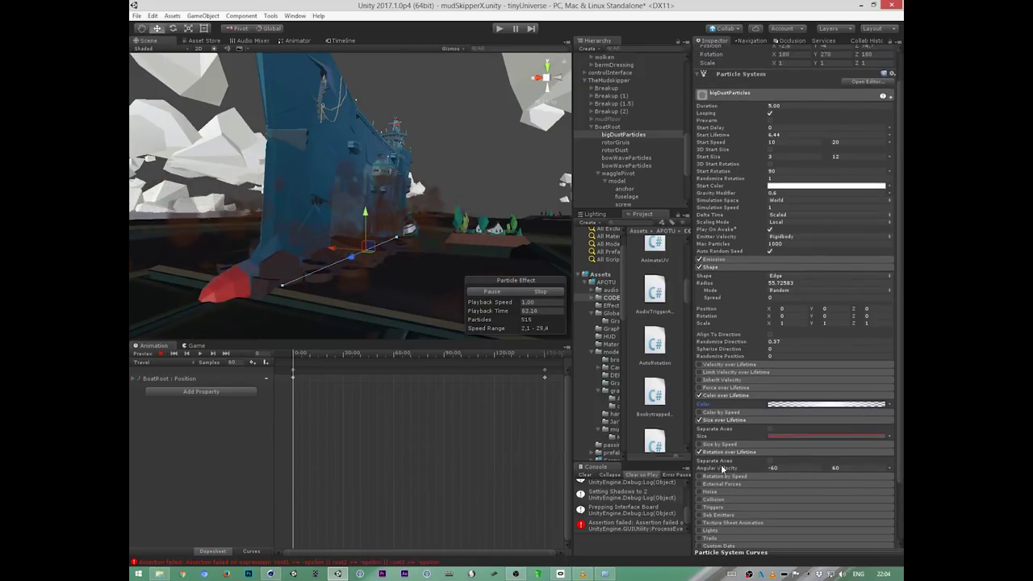
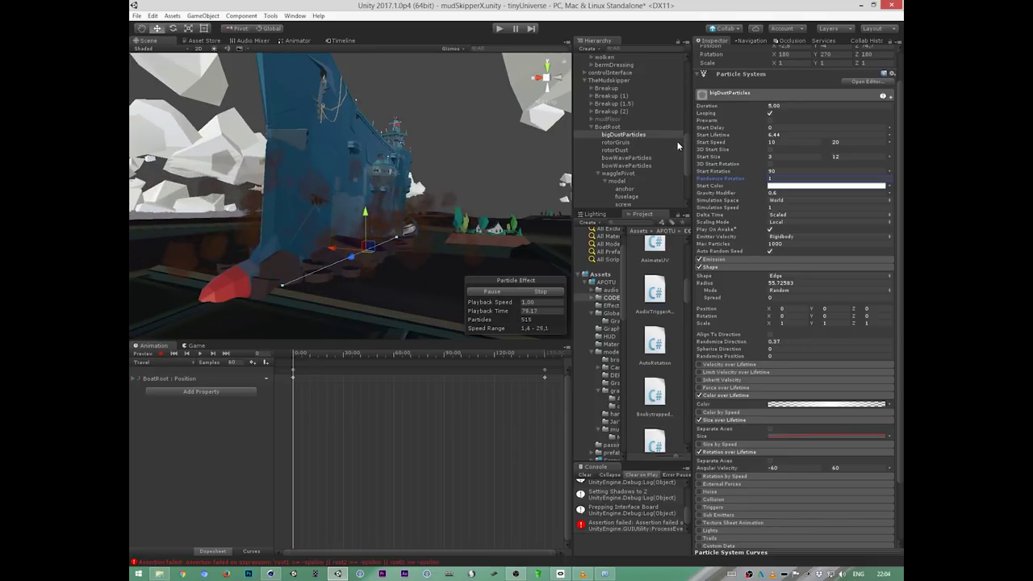
# Step: Select rotorDust and expand its Shape module to examine the cone emitter around the ship's screw
pyautogui.click(624, 150)
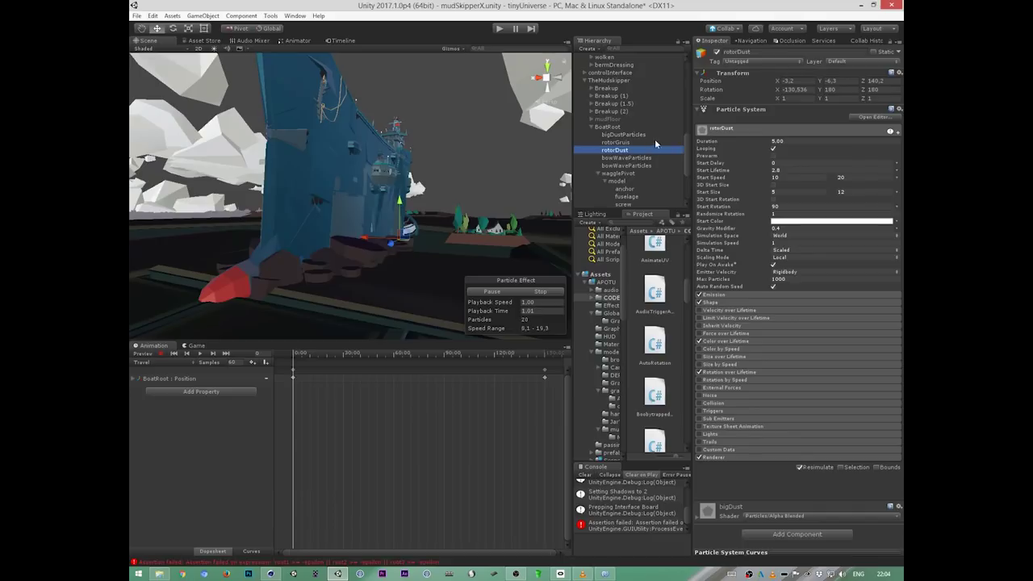
pyautogui.keyDown('alt'); pyautogui.moveTo(525, 216); pyautogui.dragTo(408, 310); pyautogui.keyUp('alt')
pyautogui.click(721, 304)
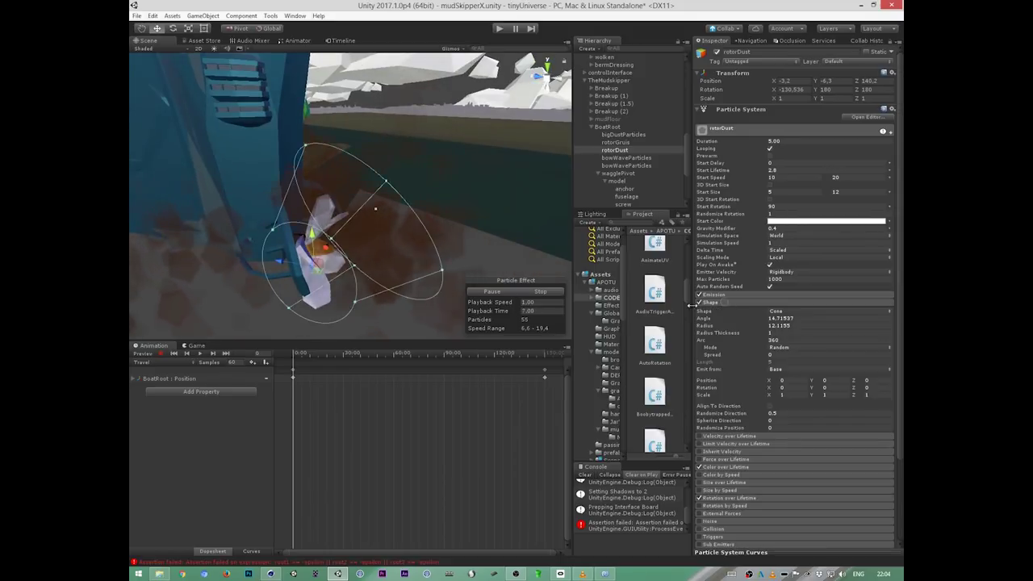
pyautogui.keyDown('alt'); pyautogui.moveTo(364, 258); pyautogui.dragTo(270, 330); pyautogui.keyUp('alt')
pyautogui.hotkey('ctrl', 'z')
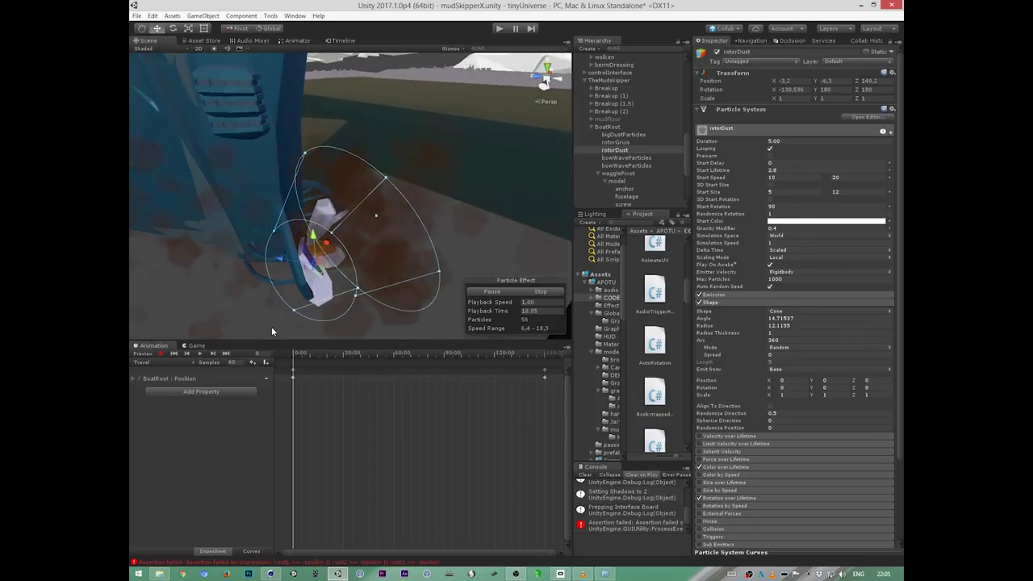
# Step: Select rotorGruis, preview its debris behind the screw, and check the Renderer module's Mesh render mode and Cube mesh
pyautogui.click(626, 143)
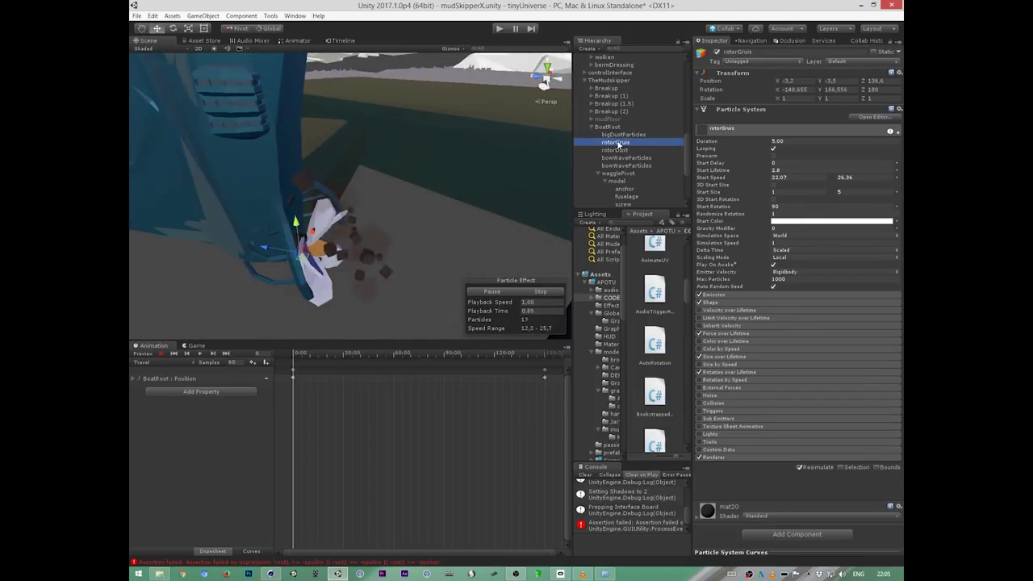
pyautogui.keyDown('alt'); pyautogui.moveTo(408, 323); pyautogui.dragTo(306, 279); pyautogui.keyUp('alt')
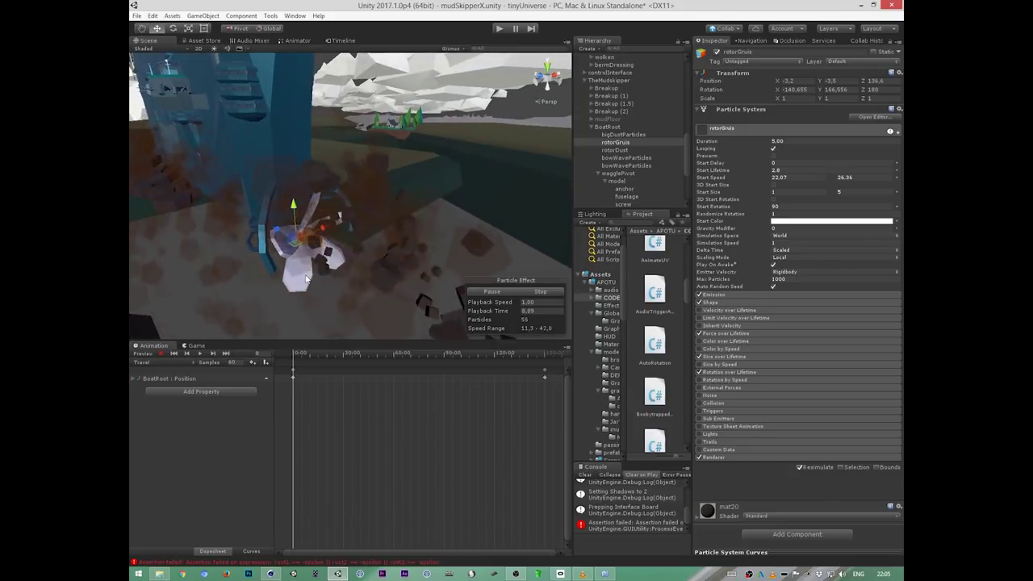
pyautogui.click(721, 458)
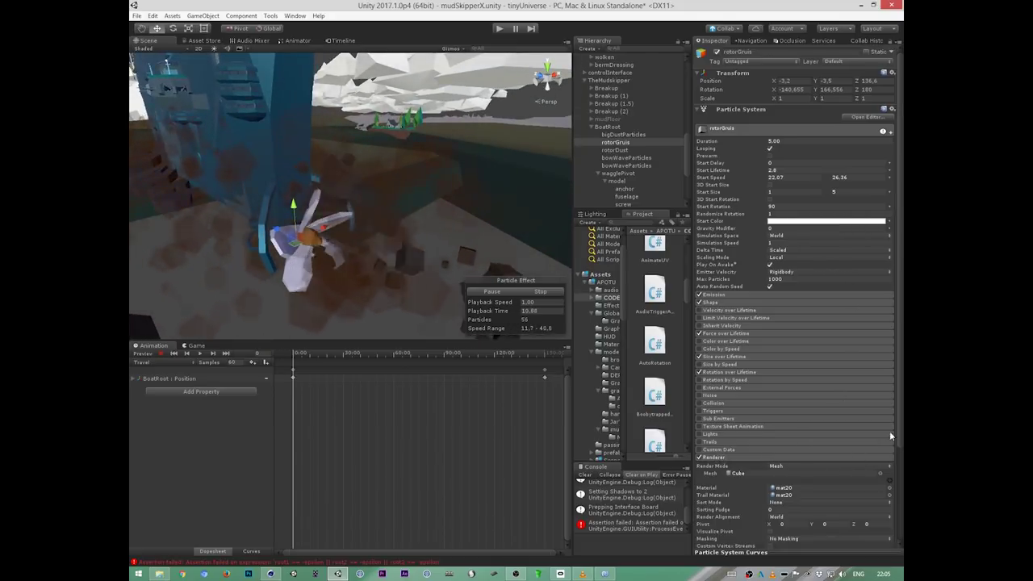
pyautogui.scroll(-3, 825, 452)
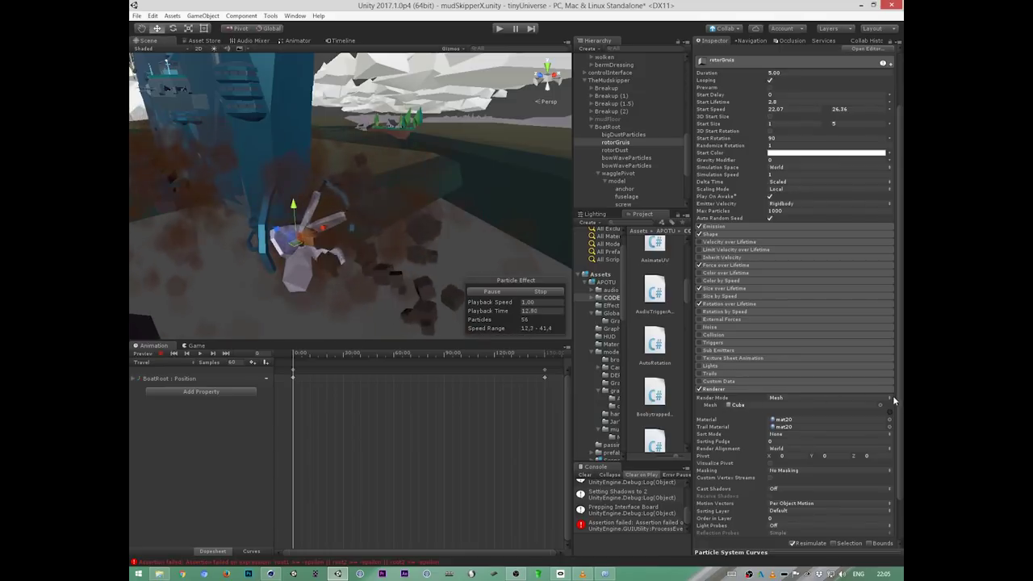
pyautogui.click(795, 397)
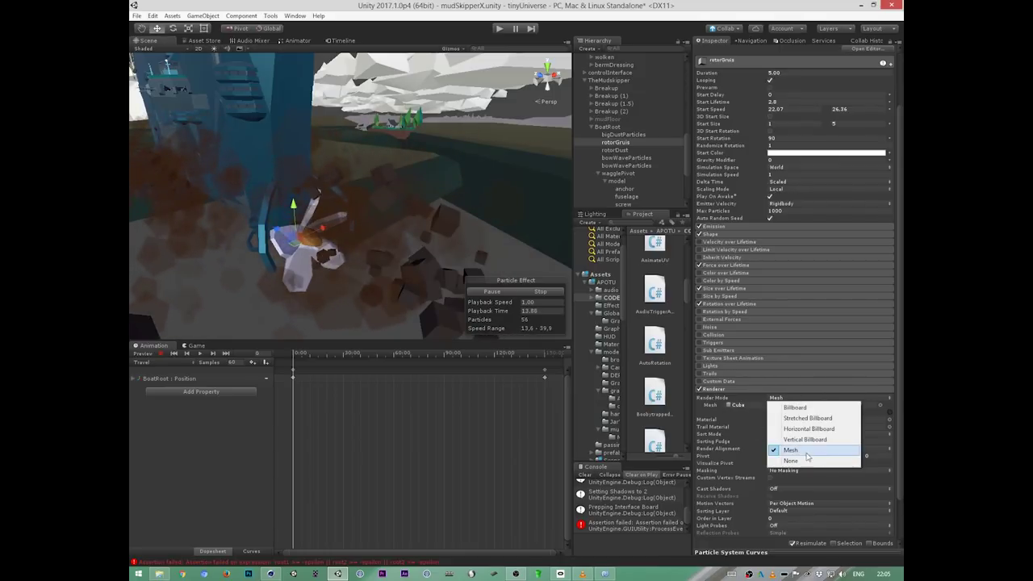
pyautogui.click(752, 400)
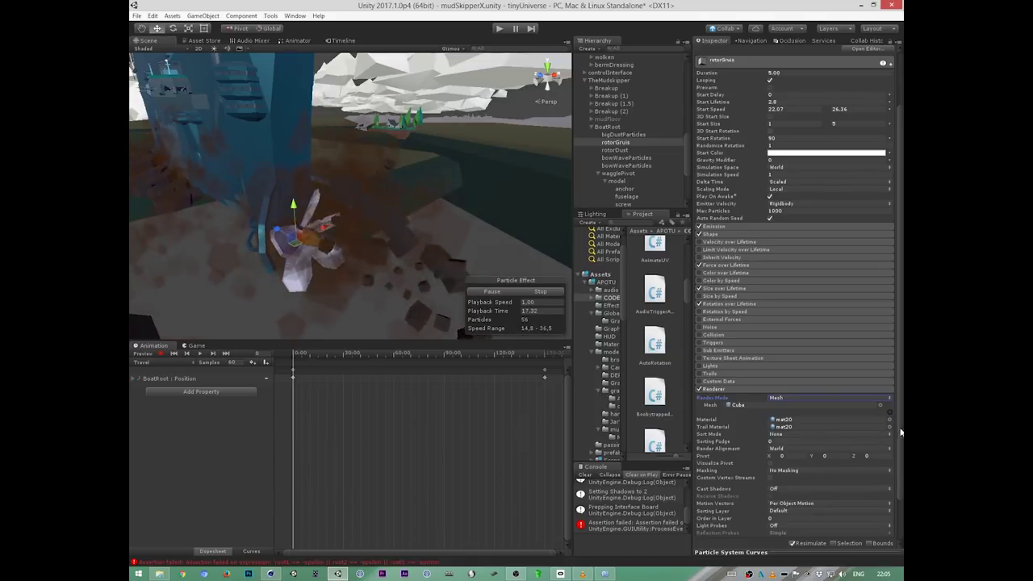
pyautogui.scroll(-1, 893, 415)
pyautogui.scroll(-3, 791, 404)
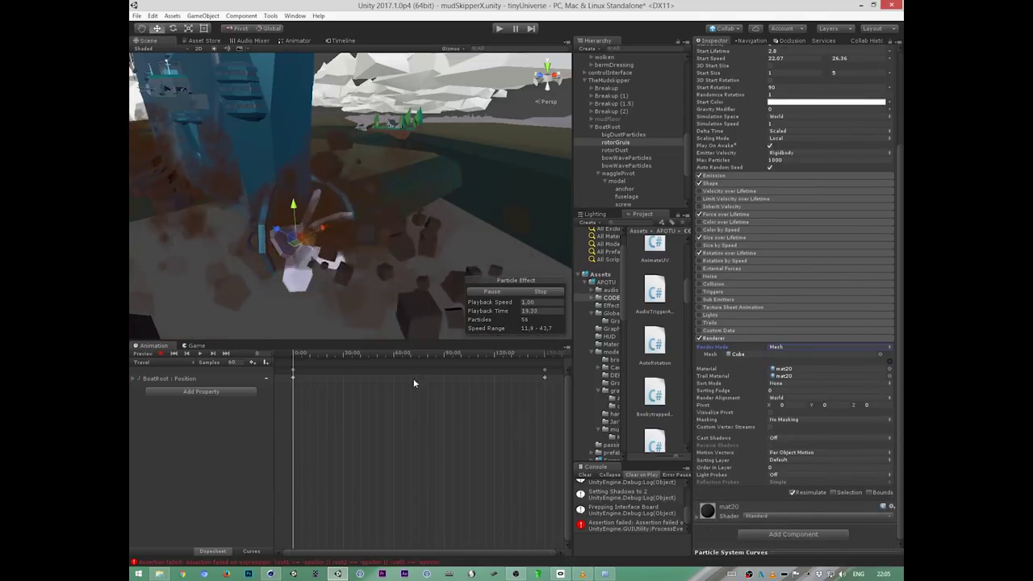
# Step: Select a ground chunk beside the hull, trace it to its Breakup parent, and collapse that group in the hierarchy
pyautogui.keyDown('alt'); pyautogui.moveTo(353, 298); pyautogui.dragTo(620, 220); pyautogui.keyUp('alt')
pyautogui.click(218, 291)
pyautogui.keyDown('alt'); pyautogui.moveTo(270, 293); pyautogui.dragTo(524, 242); pyautogui.keyUp('alt')
pyautogui.scroll(1, 688, 143)
pyautogui.scroll(10, 687, 144)
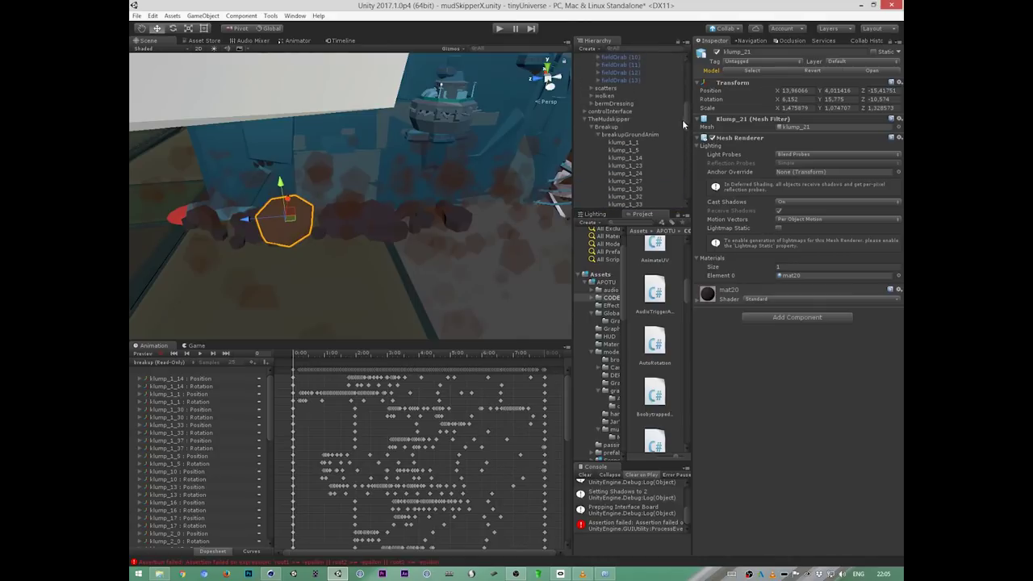
pyautogui.click(597, 127)
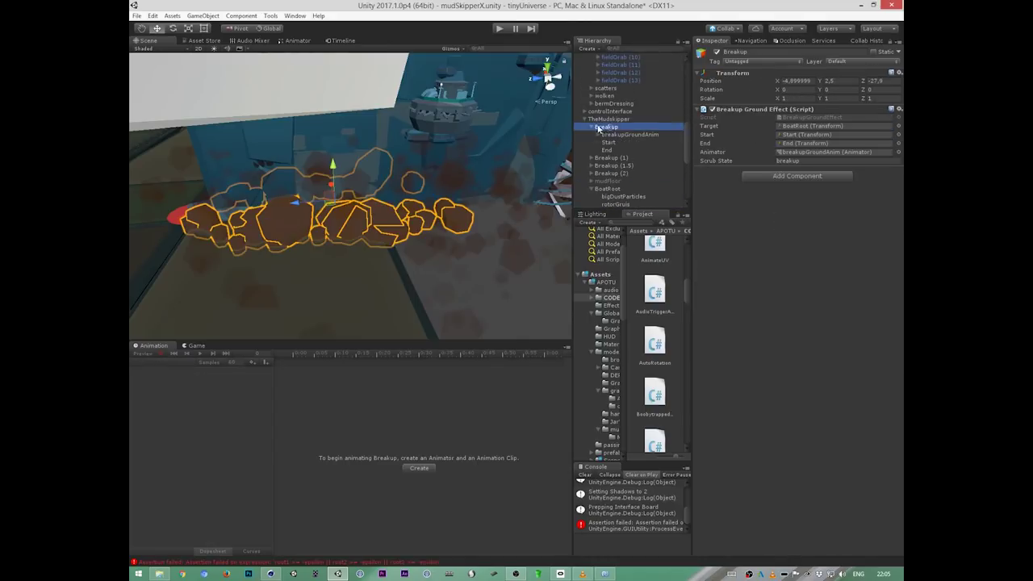
pyautogui.scroll(-4, 687, 154)
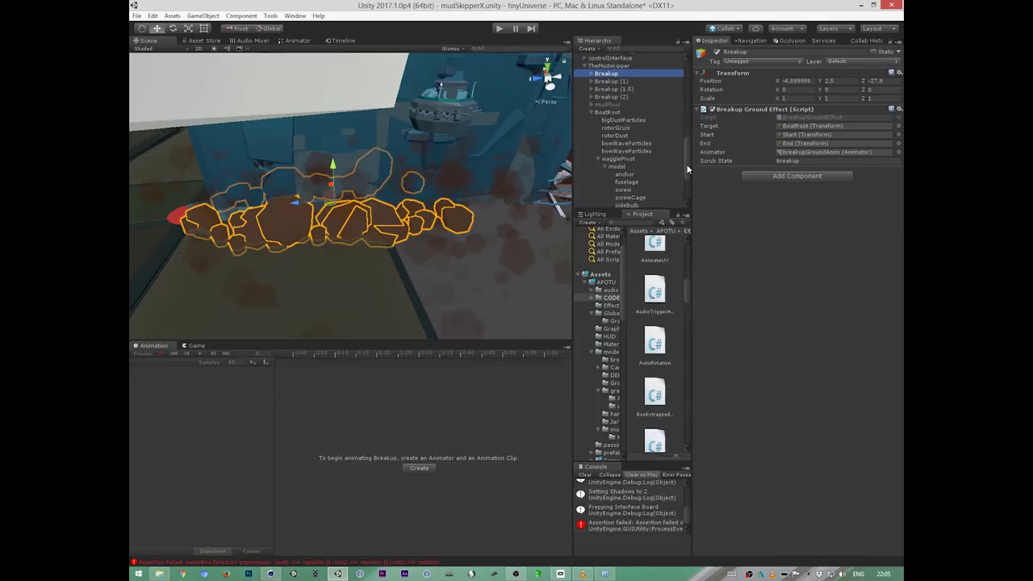
# Step: Reselect and frame rotorGruis, and inspect the debris from the screw and along the hull up to the bow
pyautogui.click(615, 119)
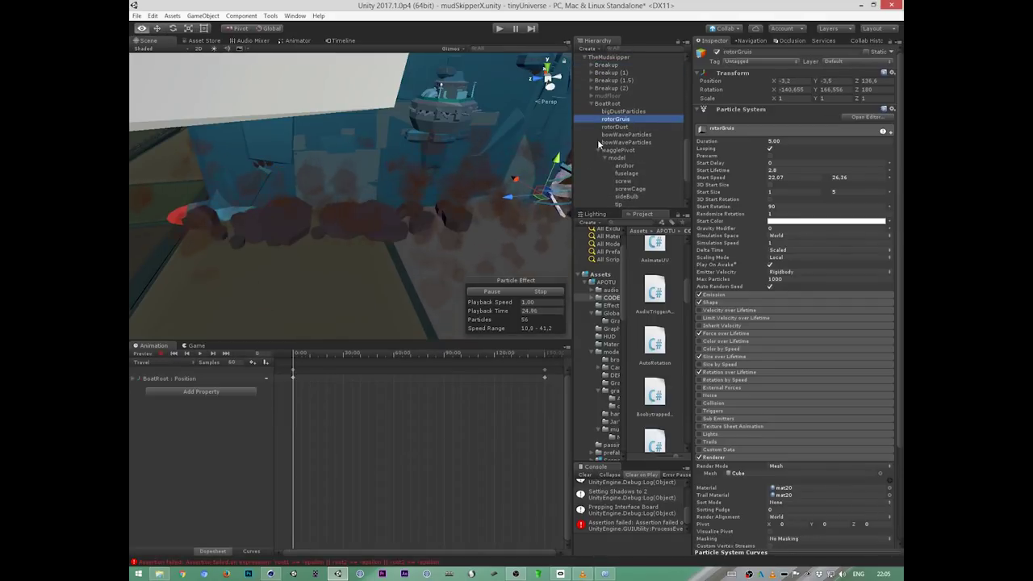
pyautogui.doubleClick(615, 118)
pyautogui.keyDown('alt'); pyautogui.moveTo(454, 264); pyautogui.dragTo(320, 284); pyautogui.keyUp('alt')
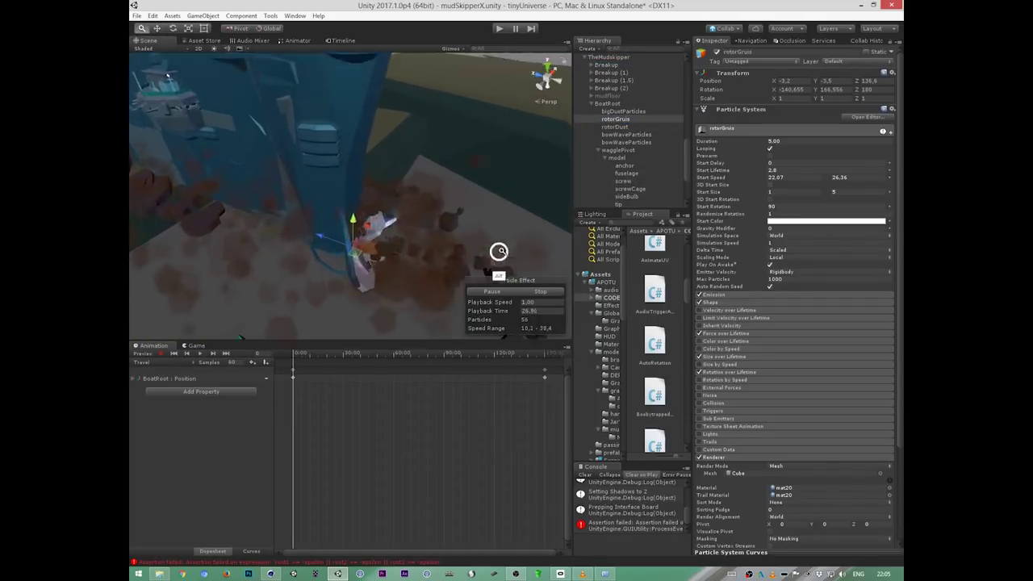
pyautogui.keyDown('alt'); pyautogui.moveTo(512, 247); pyautogui.dragTo(605, 274); pyautogui.keyUp('alt')
pyautogui.keyDown('alt'); pyautogui.moveTo(419, 282); pyautogui.dragTo(533, 271); pyautogui.keyUp('alt')
pyautogui.keyDown('alt'); pyautogui.moveTo(423, 247); pyautogui.dragTo(468, 242, button='right'); pyautogui.keyUp('alt')
pyautogui.keyDown('alt'); pyautogui.moveTo(395, 264); pyautogui.dragTo(468, 270, button='right'); pyautogui.keyUp('alt')
pyautogui.keyDown('alt'); pyautogui.moveTo(386, 263); pyautogui.dragTo(419, 246); pyautogui.keyUp('alt')
# Step: Select the first bowWaveParticles system and examine its edge emitter along the bow in the Shape module
pyautogui.click(637, 135)
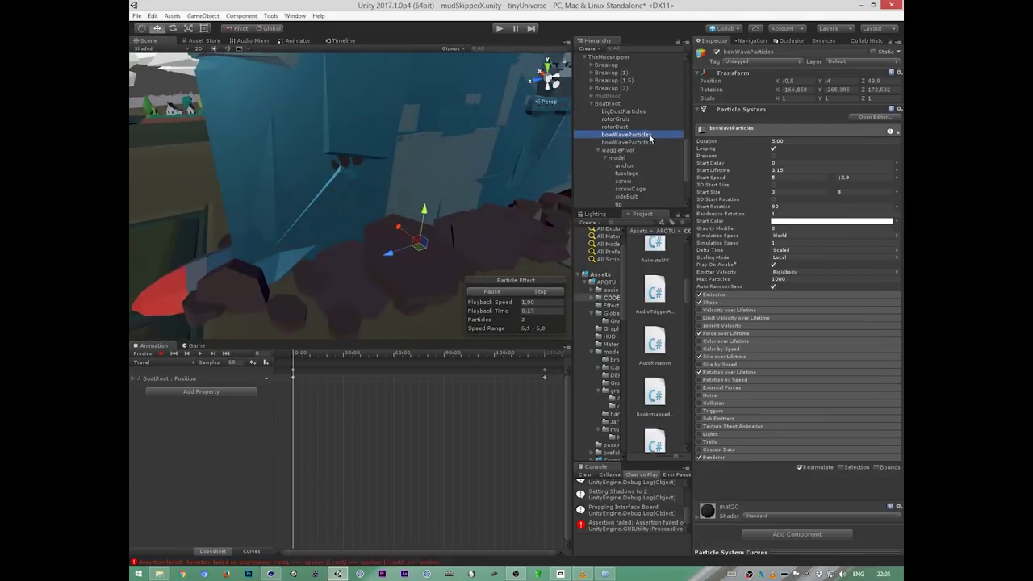
pyautogui.click(724, 303)
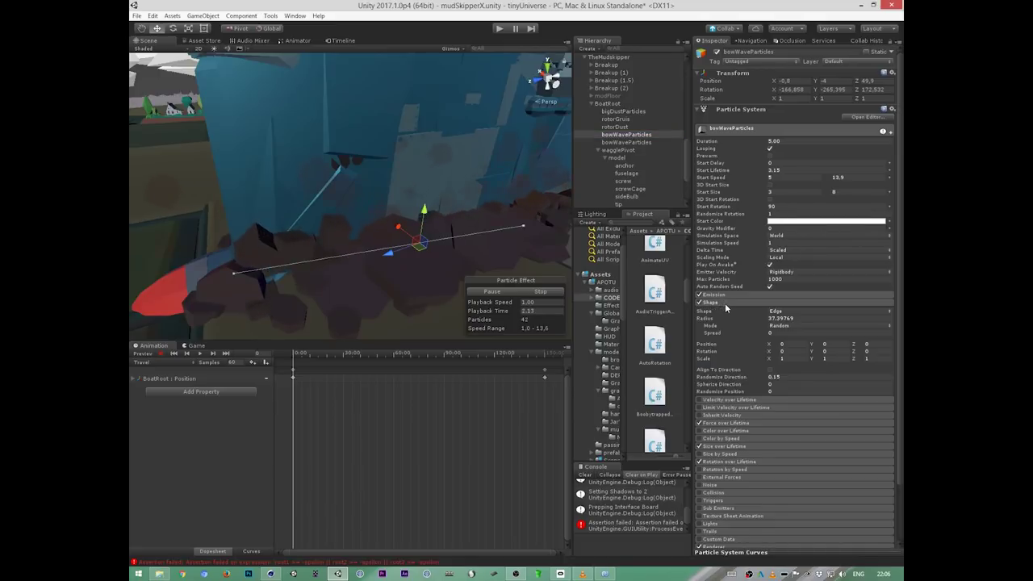
pyautogui.keyDown('alt'); pyautogui.moveTo(358, 278); pyautogui.dragTo(459, 301); pyautogui.keyUp('alt')
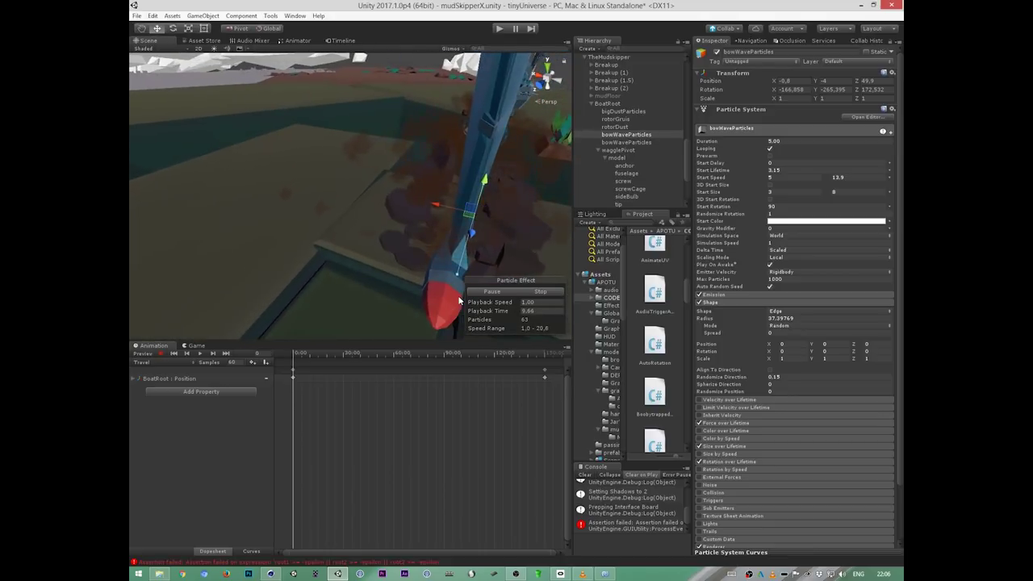
# Step: Select the second bowWaveParticles system, expand its Shape module, and examine its emitter on the other side of the bow
pyautogui.click(644, 143)
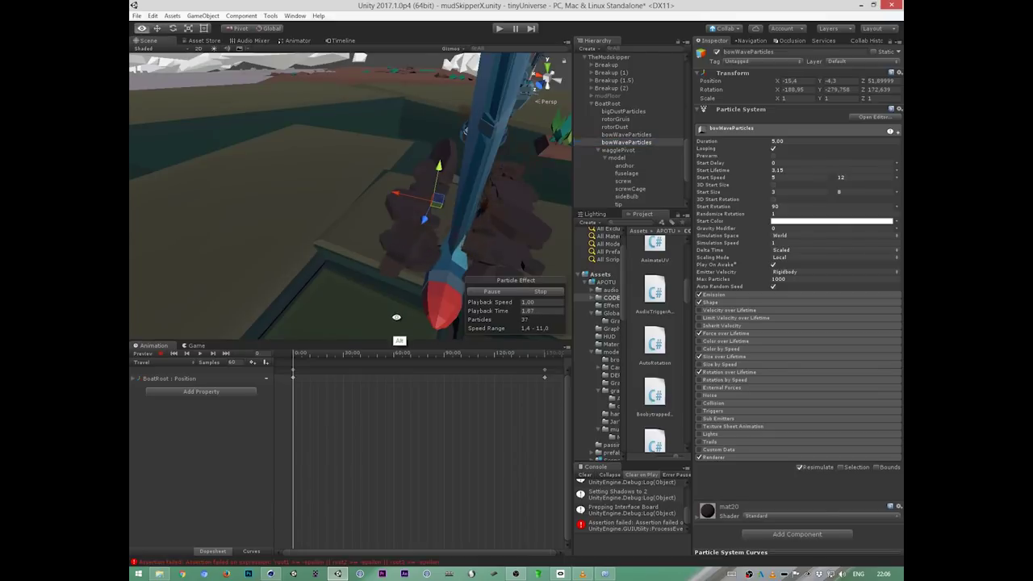
pyautogui.click(726, 303)
pyautogui.keyDown('alt'); pyautogui.moveTo(411, 290); pyautogui.dragTo(235, 268); pyautogui.keyUp('alt')
pyautogui.keyDown('alt'); pyautogui.moveTo(364, 296); pyautogui.dragTo(431, 308); pyautogui.keyUp('alt')
# Step: Try moving the first bowWaveParticles emitter away from its place beside the bow, and undo the move
pyautogui.click(633, 134)
pyautogui.moveTo(387, 215); pyautogui.dragTo(405, 274)
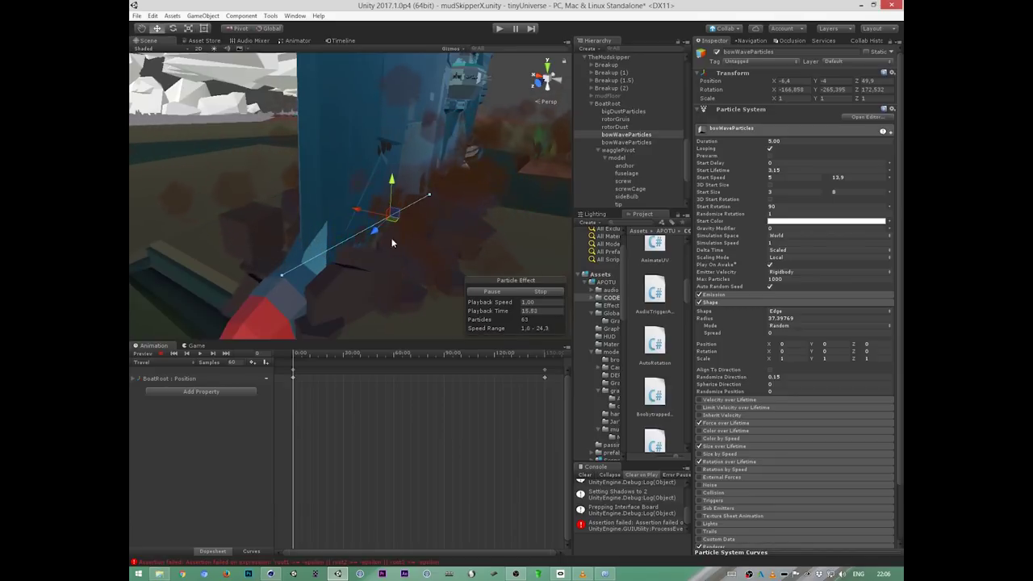
pyautogui.hotkey('ctrl', 'z')
pyautogui.keyDown('alt'); pyautogui.moveTo(412, 282); pyautogui.dragTo(348, 277); pyautogui.keyUp('alt')
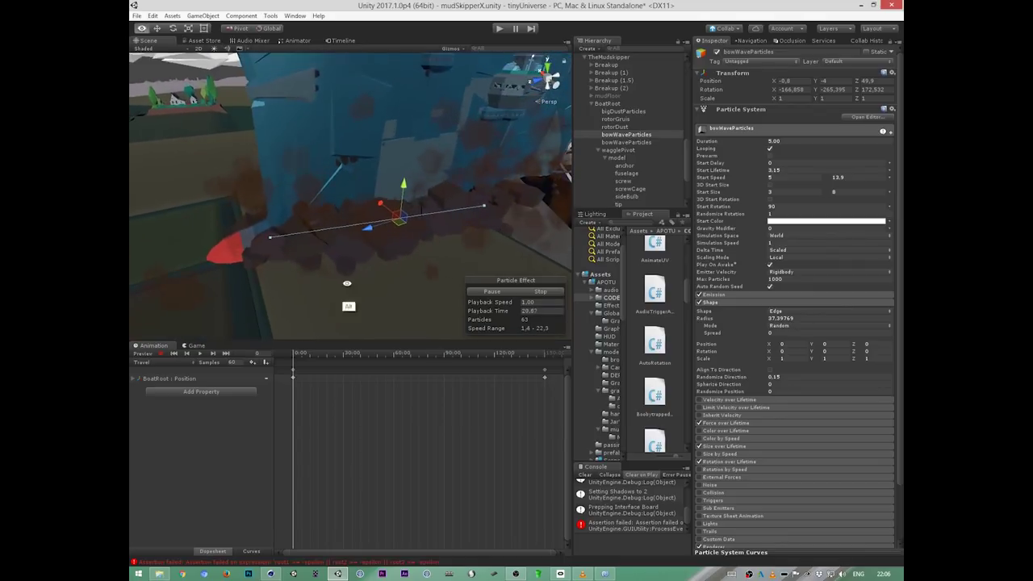
# Step: Select BoatRoot and inspect the complete ship with all its particle effects, from the bow around to the screw
pyautogui.click(611, 105)
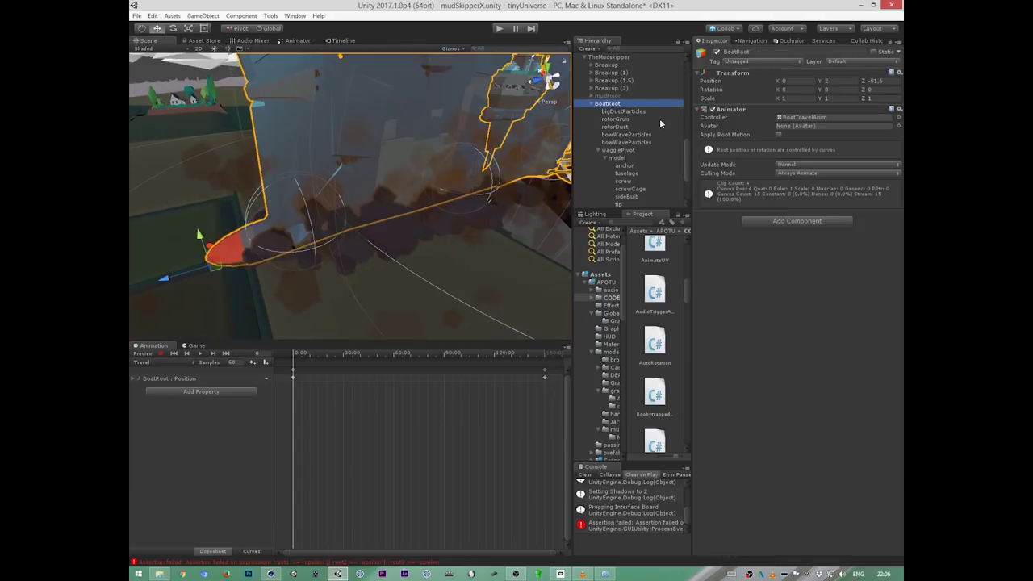
pyautogui.keyDown('alt'); pyautogui.moveTo(518, 267); pyautogui.dragTo(387, 288, button='right'); pyautogui.keyUp('alt')
pyautogui.keyDown('alt'); pyautogui.moveTo(387, 288); pyautogui.dragTo(452, 275); pyautogui.keyUp('alt')
pyautogui.keyDown('alt'); pyautogui.moveTo(452, 275); pyautogui.dragTo(456, 271, button='right'); pyautogui.keyUp('alt')
pyautogui.keyDown('alt'); pyautogui.moveTo(456, 271); pyautogui.dragTo(431, 296); pyautogui.keyUp('alt')
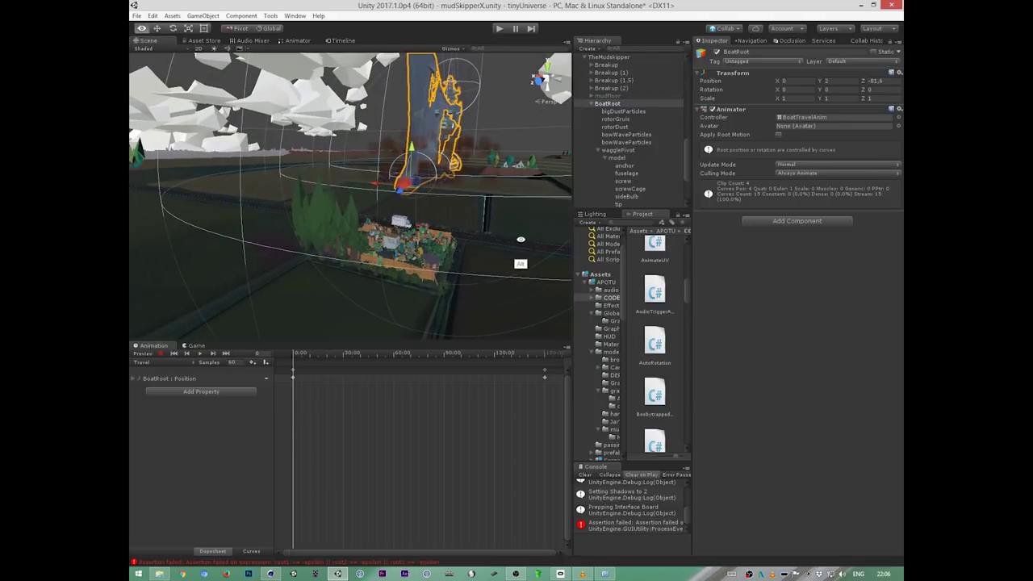
pyautogui.keyDown('alt'); pyautogui.moveTo(519, 240); pyautogui.dragTo(528, 287); pyautogui.keyUp('alt')
pyautogui.keyDown('alt'); pyautogui.moveTo(529, 286); pyautogui.dragTo(436, 292, button='middle'); pyautogui.keyUp('alt')
pyautogui.moveTo(436, 292)
pyautogui.keyDown('alt'); pyautogui.mouseDown()
pyautogui.moveTo(482, 283)
pyautogui.moveTo(438, 268)
pyautogui.moveTo(411, 291)
pyautogui.moveTo(500, 299)
pyautogui.moveTo(468, 283)
pyautogui.moveTo(485, 305)
pyautogui.moveTo(484, 283)
pyautogui.moveTo(440, 293)
pyautogui.moveTo(537, 278)
pyautogui.moveTo(396, 278)
pyautogui.moveTo(441, 279)
pyautogui.moveTo(462, 293)
pyautogui.moveTo(422, 293)
pyautogui.moveTo(452, 295)
pyautogui.mouseUp(); pyautogui.keyUp('alt')
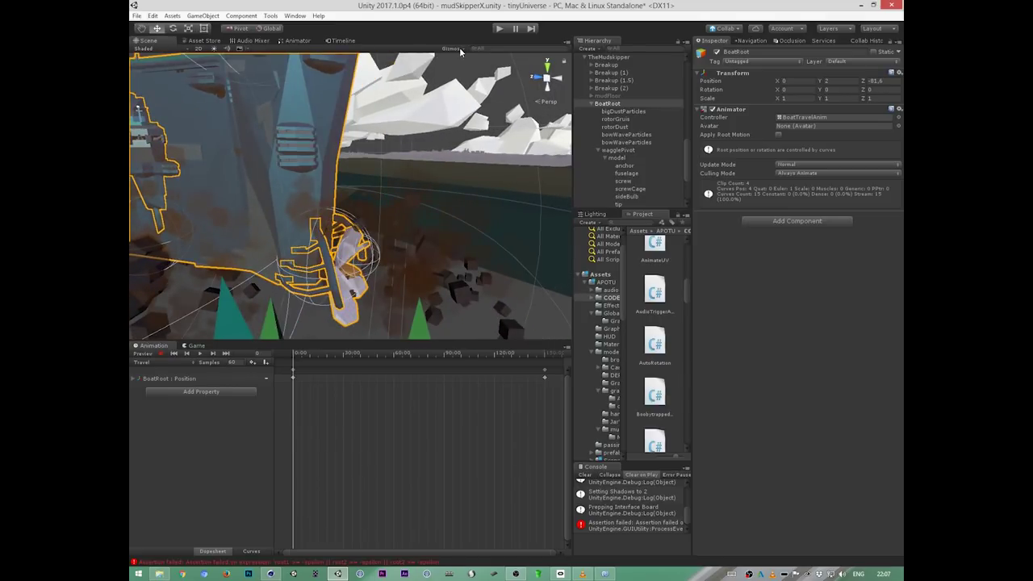
# Step: Enlarge the 3D gizmo icons in the scene view and select the digging (3) audio source beside the ship's screw
pyautogui.click(462, 47)
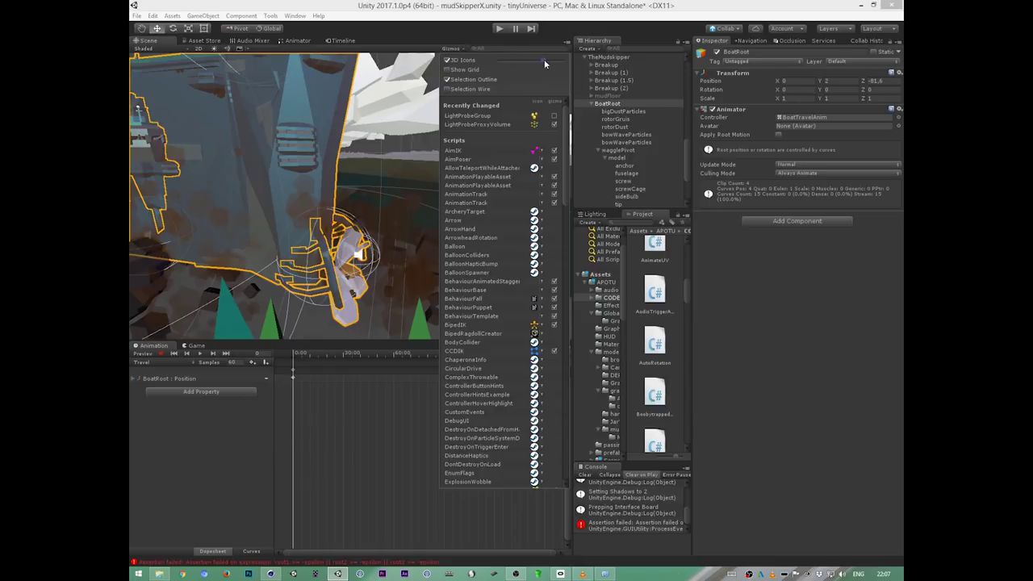
pyautogui.keyDown('alt'); pyautogui.moveTo(371, 323); pyautogui.dragTo(323, 311); pyautogui.keyUp('alt')
pyautogui.click(292, 252)
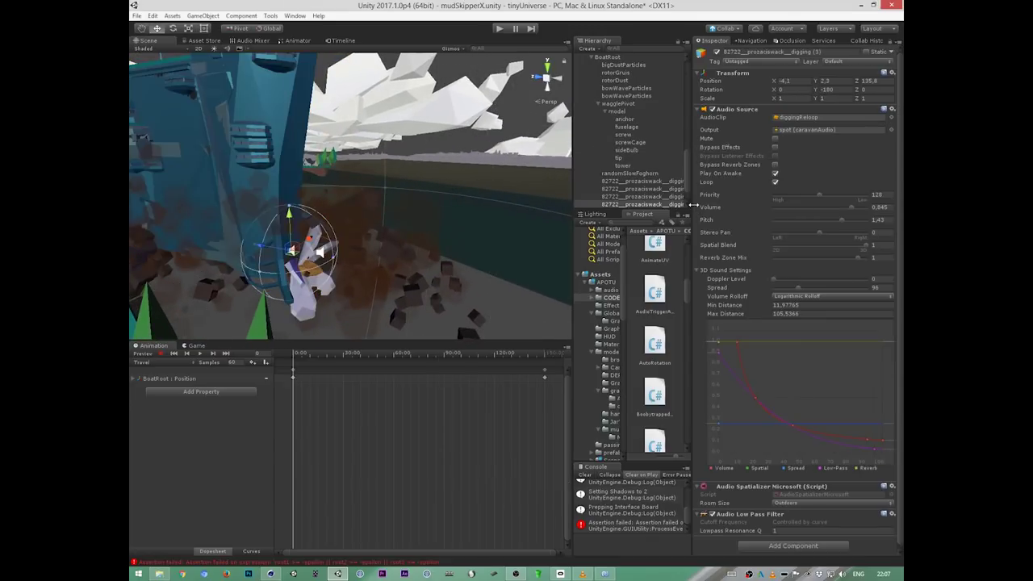
# Step: Resize the editor panels so the Hierarchy shows the full names of the digging audio sources
pyautogui.moveTo(693, 206); pyautogui.dragTo(721, 206)
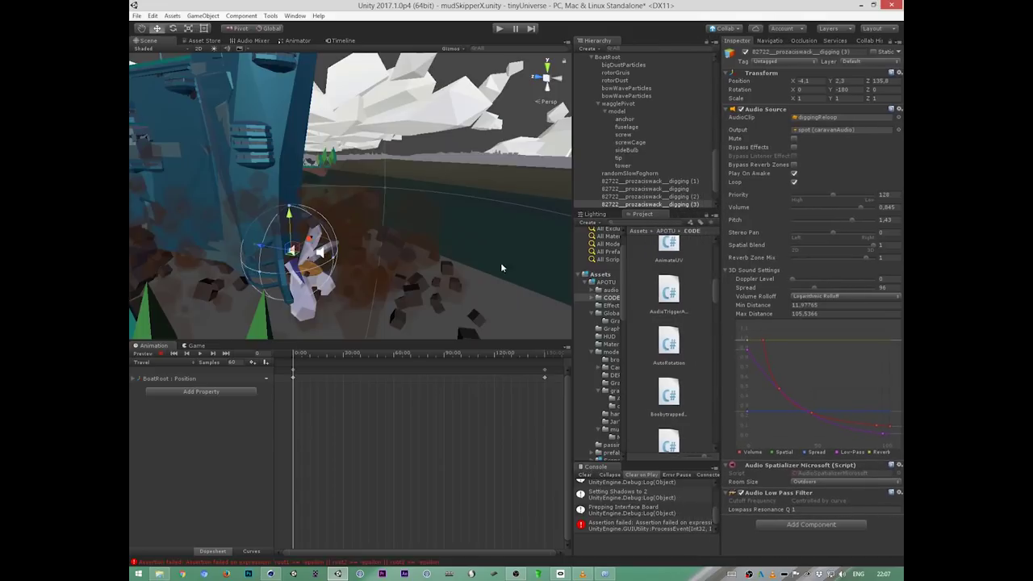
pyautogui.keyDown('alt'); pyautogui.moveTo(398, 292); pyautogui.dragTo(433, 299); pyautogui.keyUp('alt')
pyautogui.click(689, 207)
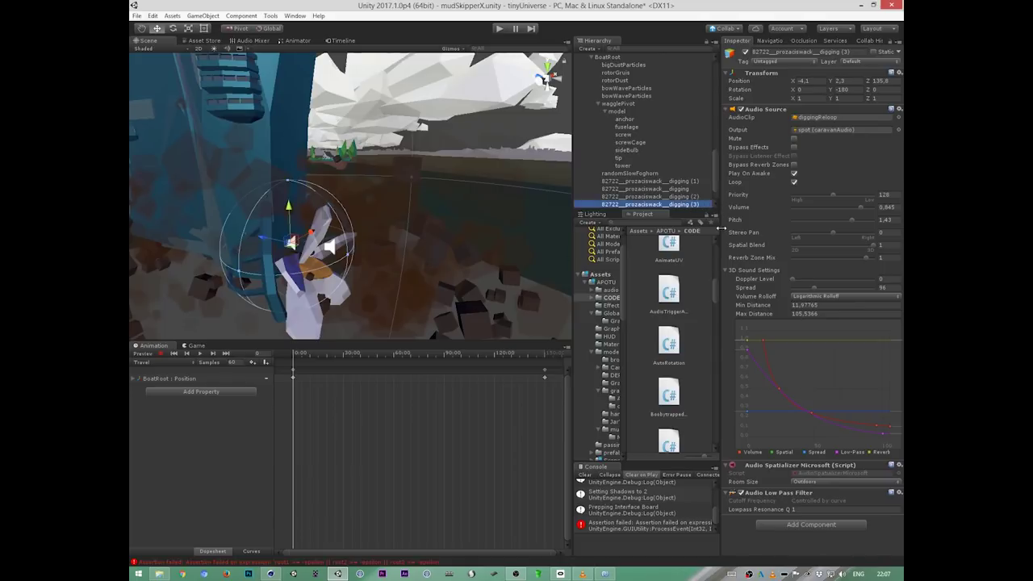
pyautogui.moveTo(721, 225); pyautogui.dragTo(716, 225)
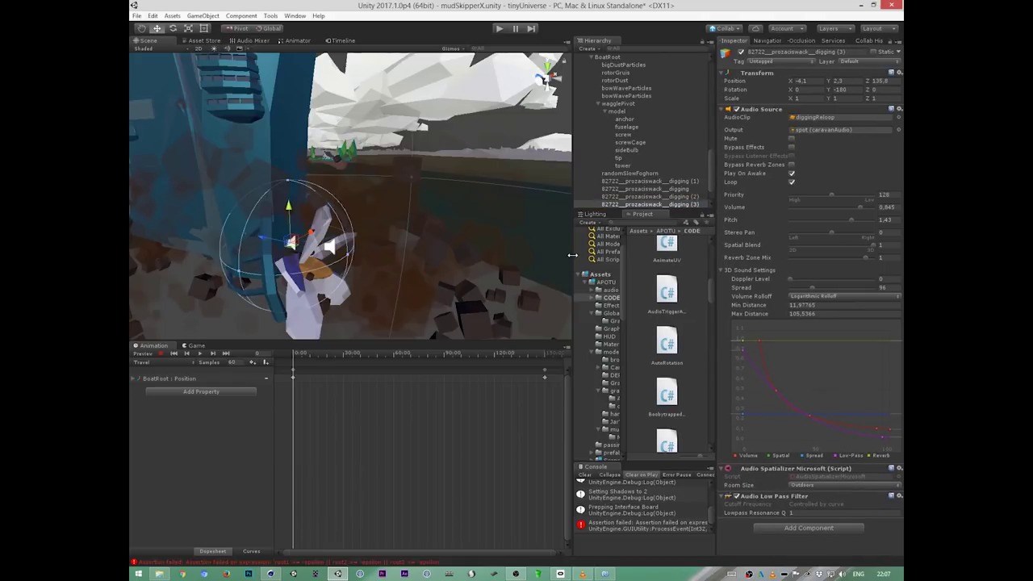
pyautogui.moveTo(573, 255); pyautogui.dragTo(528, 255)
# Step: Locate the clip used by the digging (3) audio source in the project and show diggingReloop's import settings
pyautogui.click(824, 117)
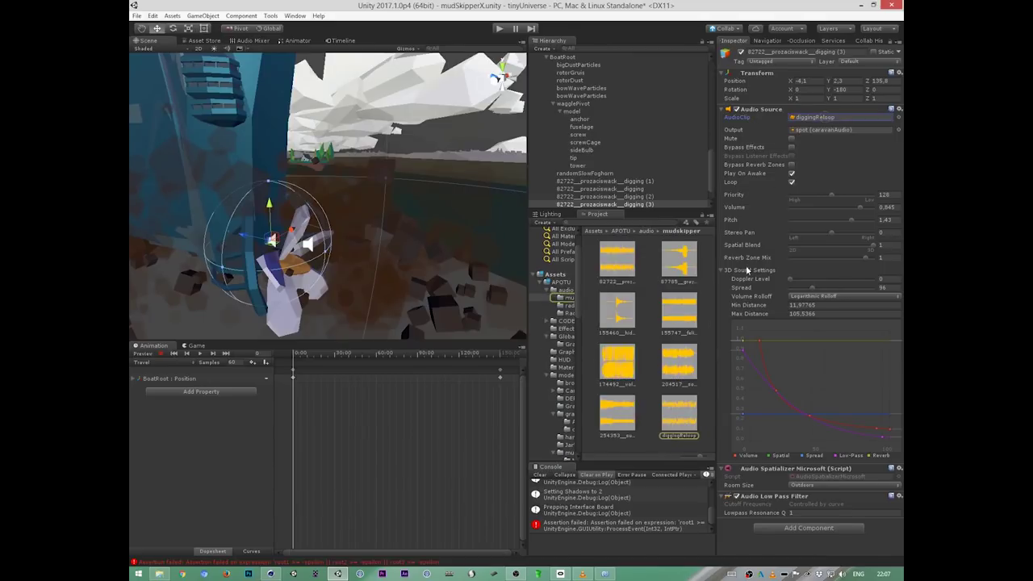
pyautogui.click(679, 415)
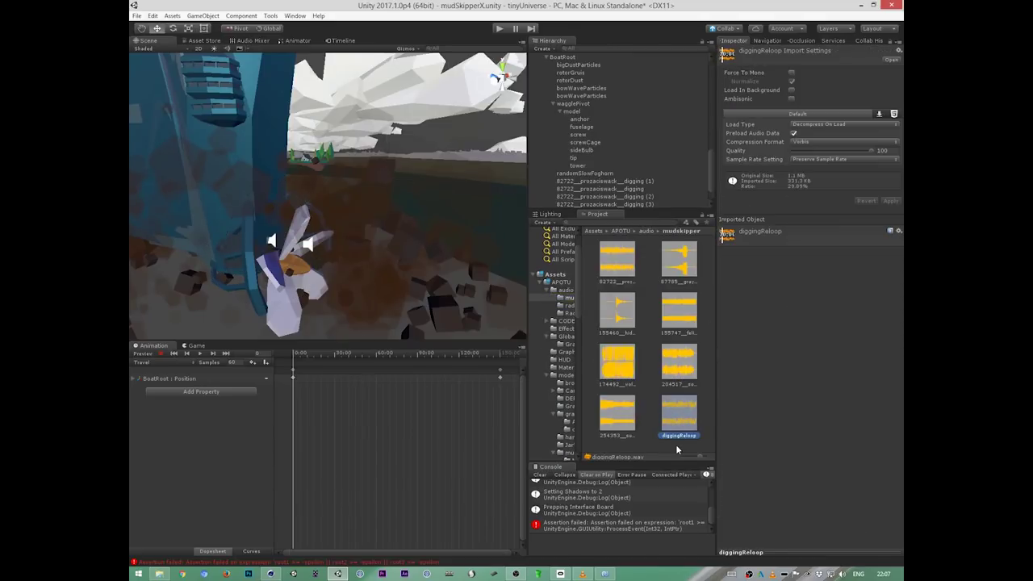
# Step: Switch to OBS to check the Desktop Audio level in the mixer, and return to Unity
pyautogui.hotkey('alt', 'Tab')
pyautogui.hotkey('alt', 'Tab')
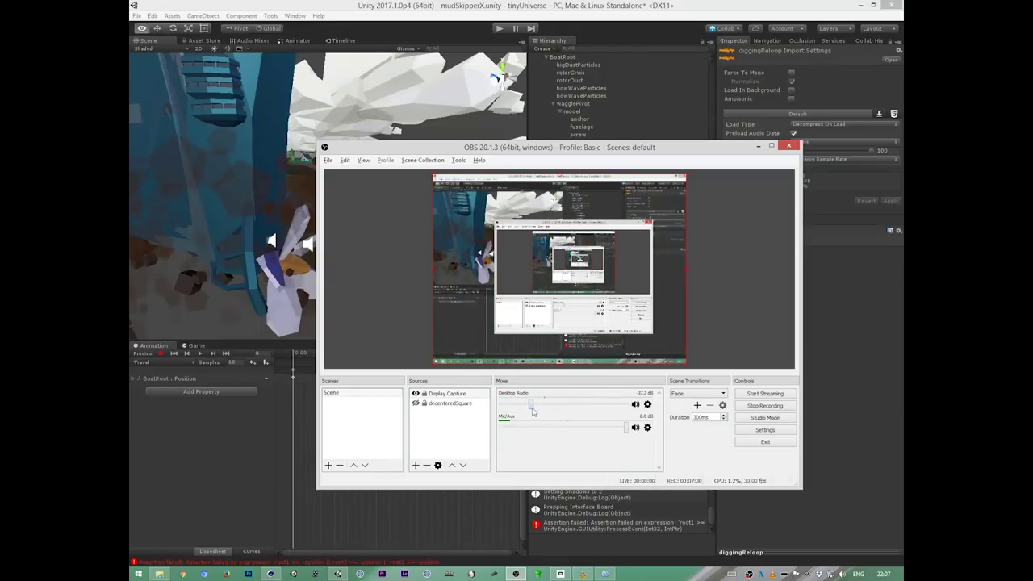
pyautogui.hotkey('alt', 'Tab')
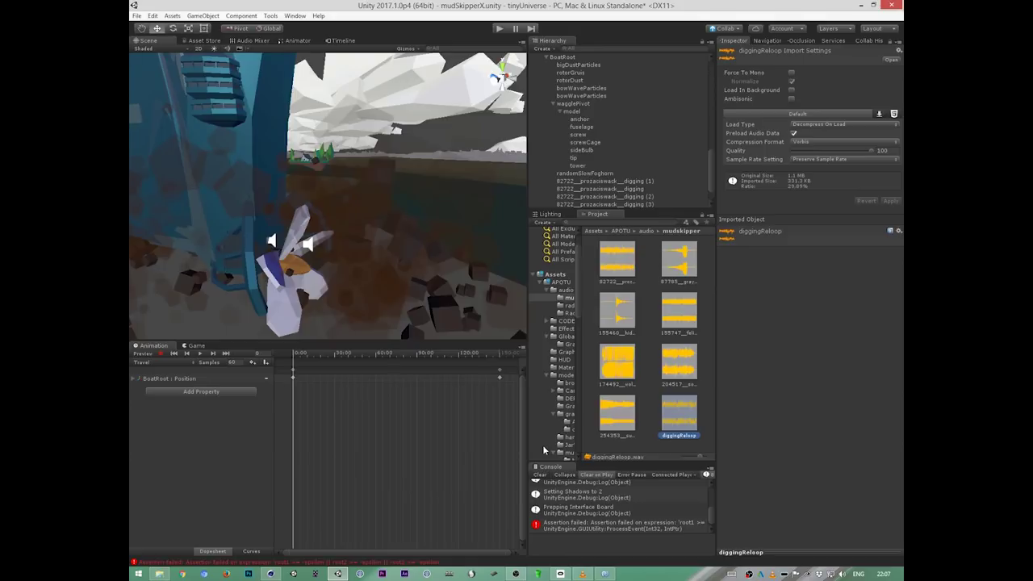
# Step: Select the digging (1) audio source under BoatRoot and examine its Audio Source settings against the side of the ship
pyautogui.moveTo(710, 177); pyautogui.dragTo(711, 184)
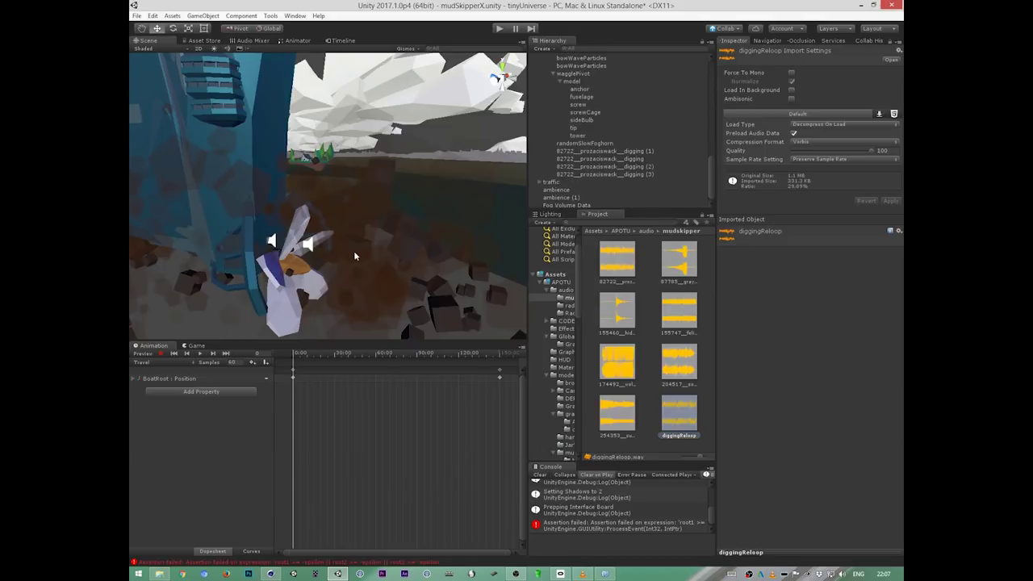
pyautogui.keyDown('alt'); pyautogui.moveTo(433, 273); pyautogui.dragTo(325, 299); pyautogui.keyUp('alt')
pyautogui.keyDown('alt'); pyautogui.moveTo(325, 299); pyautogui.dragTo(468, 299, button='middle'); pyautogui.keyUp('alt')
pyautogui.keyDown('alt'); pyautogui.moveTo(467, 300); pyautogui.dragTo(408, 315); pyautogui.keyUp('alt')
pyautogui.click(635, 150)
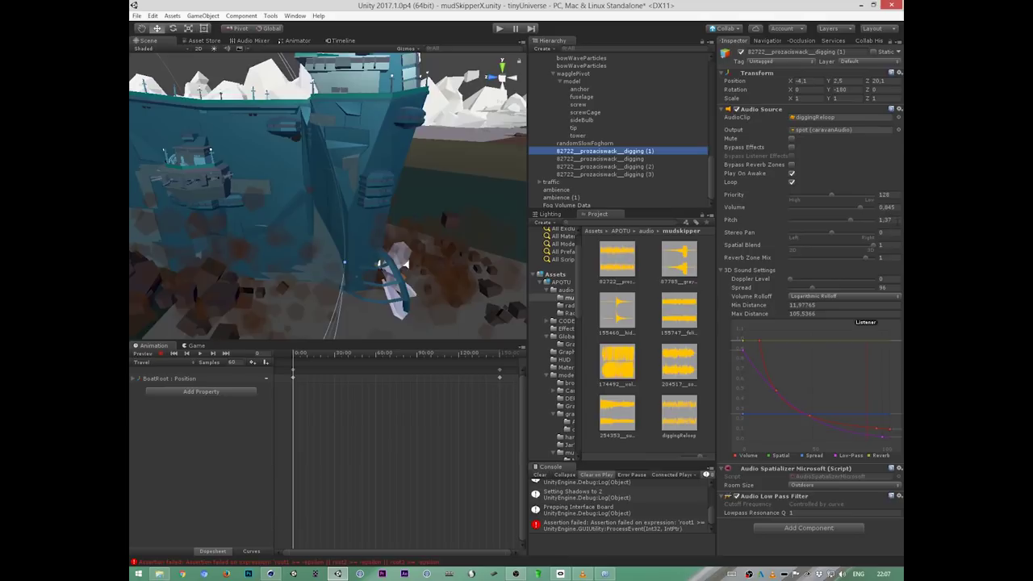
pyautogui.keyDown('alt'); pyautogui.moveTo(436, 297); pyautogui.dragTo(482, 240); pyautogui.keyUp('alt')
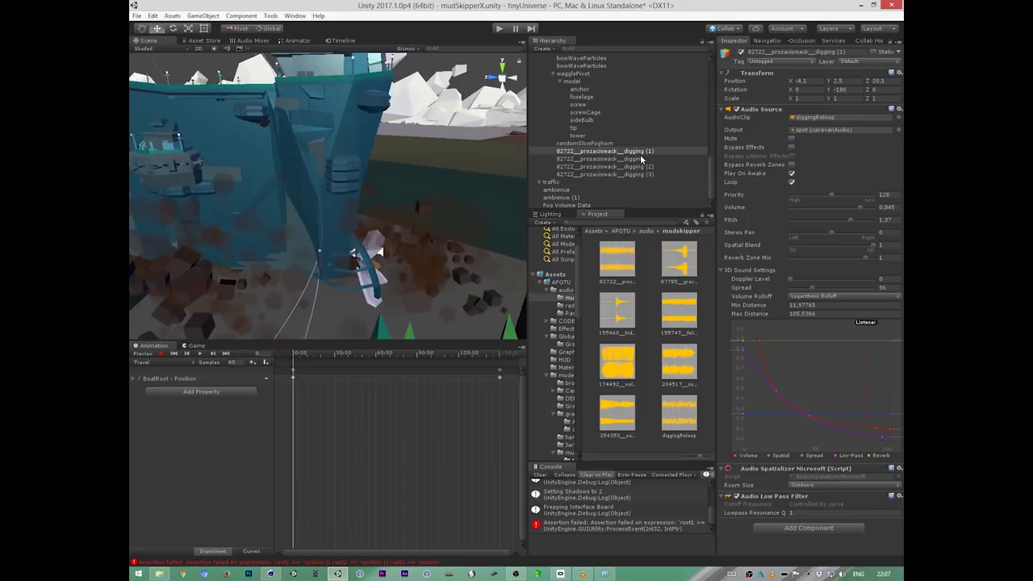
# Step: Select the unnumbered digging audio source at the screw and compare its range and rolloff with digging (1)
pyautogui.click(642, 159)
pyautogui.keyDown('alt'); pyautogui.moveTo(396, 328); pyautogui.dragTo(434, 321); pyautogui.keyUp('alt')
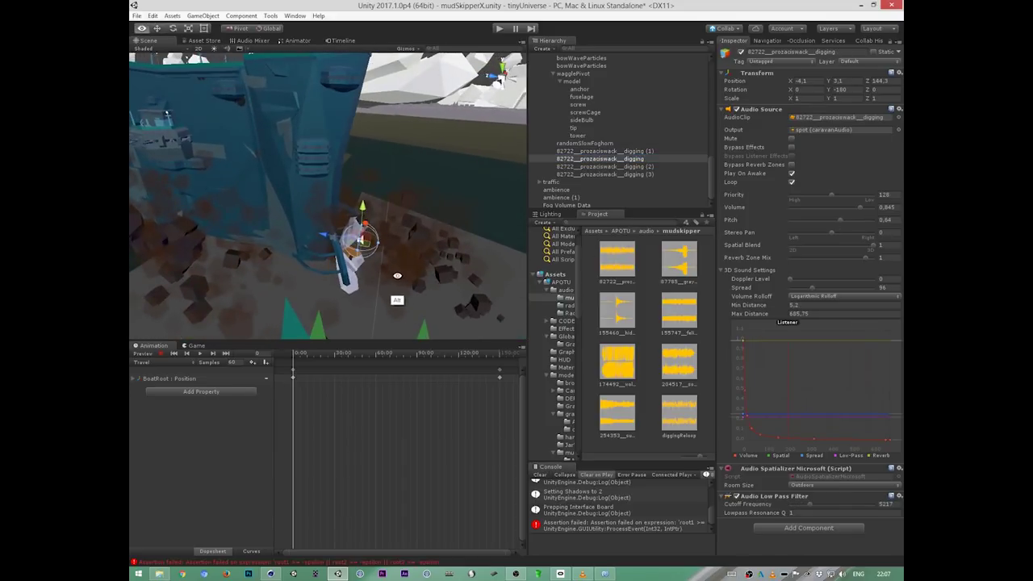
pyautogui.keyDown('alt'); pyautogui.moveTo(396, 276); pyautogui.dragTo(418, 279); pyautogui.keyUp('alt')
pyautogui.click(646, 152)
pyautogui.click(642, 159)
pyautogui.keyDown('alt'); pyautogui.moveTo(418, 319); pyautogui.dragTo(464, 321); pyautogui.keyUp('alt')
# Step: Go through the digging audio sources in turn, comparing where each sits between the bow and the screw
pyautogui.click(642, 154)
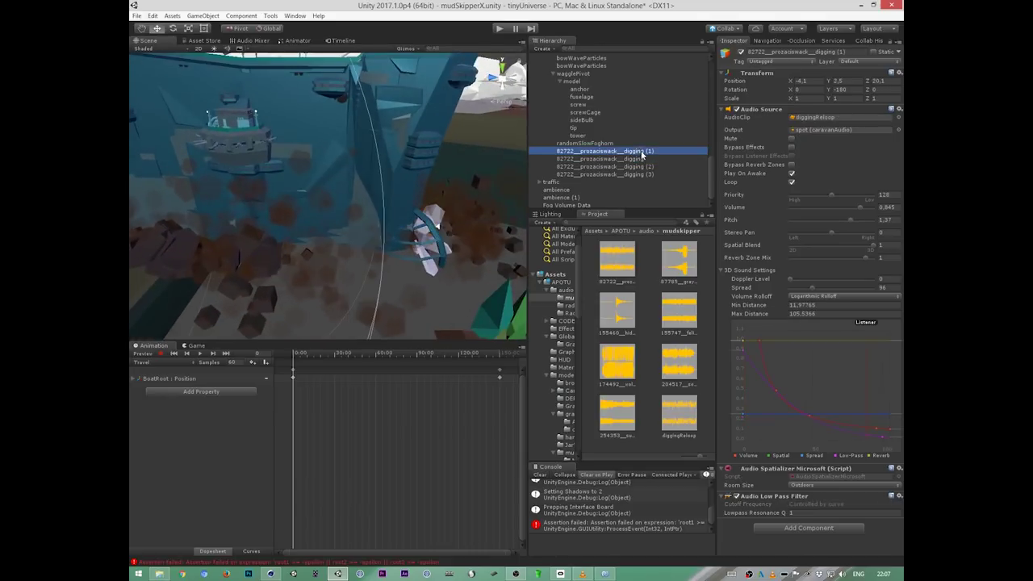
pyautogui.click(643, 167)
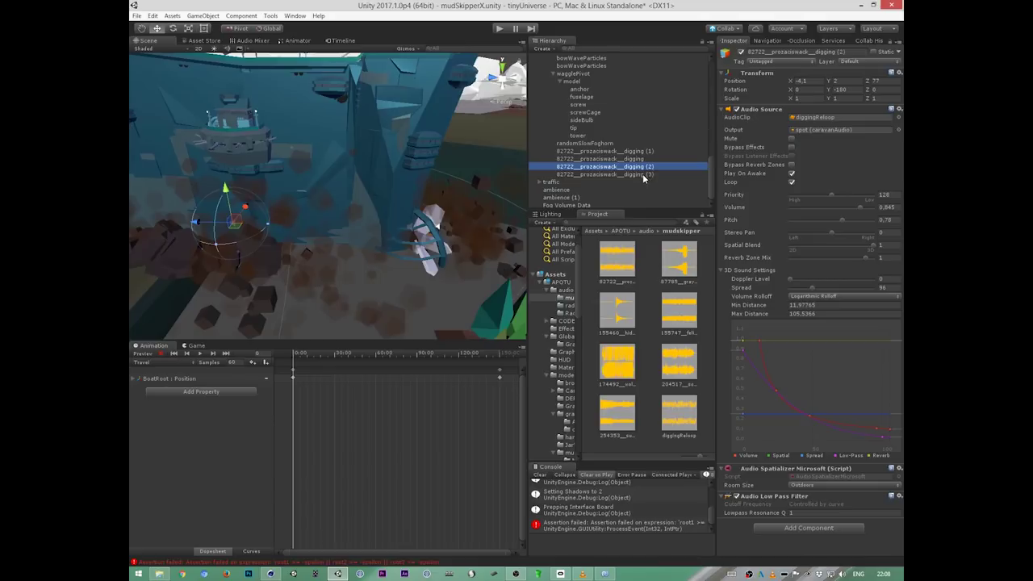
pyautogui.click(643, 175)
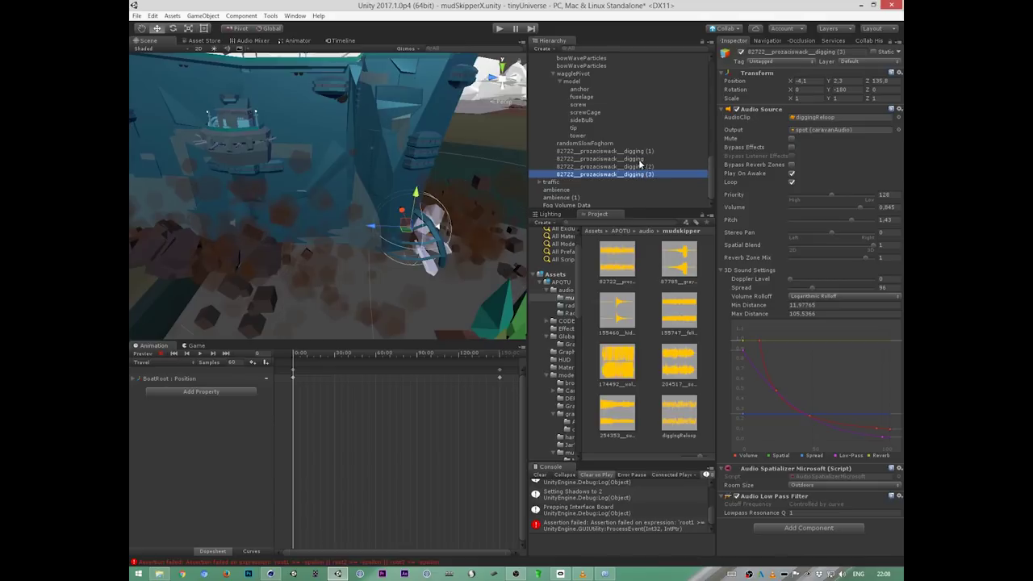
pyautogui.click(641, 161)
pyautogui.click(645, 175)
pyautogui.click(647, 167)
pyautogui.click(647, 174)
pyautogui.click(647, 167)
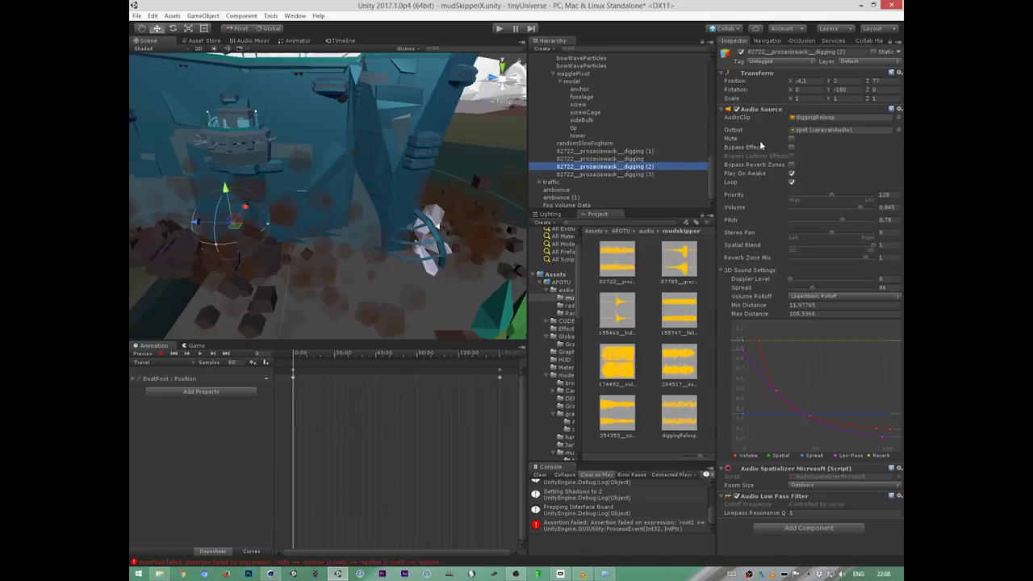
# Step: Locate the clip of the digging (2) audio source in the project and examine the source's place along the hull
pyautogui.click(832, 119)
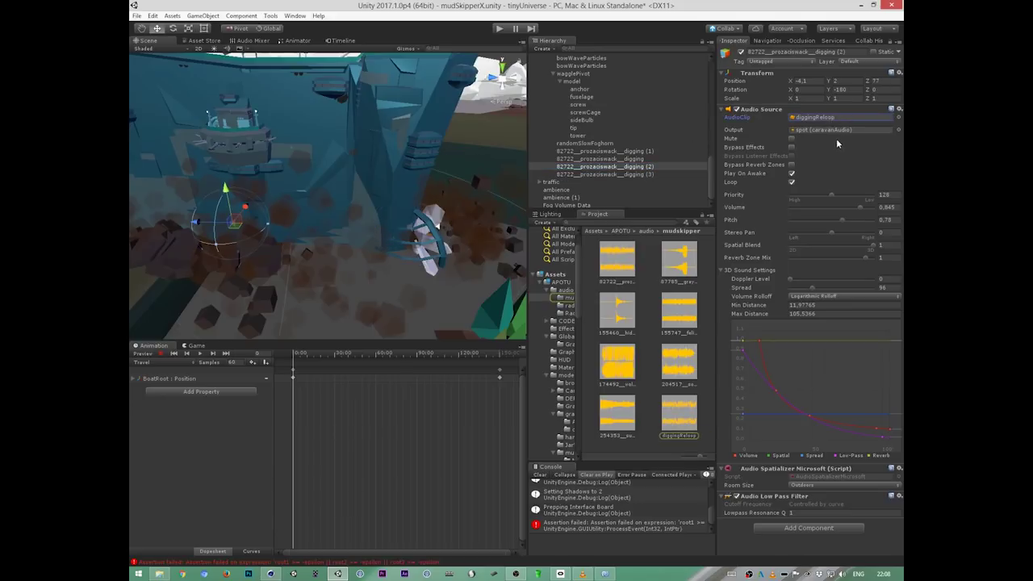
pyautogui.keyDown('alt'); pyautogui.moveTo(287, 289); pyautogui.dragTo(453, 287); pyautogui.keyUp('alt')
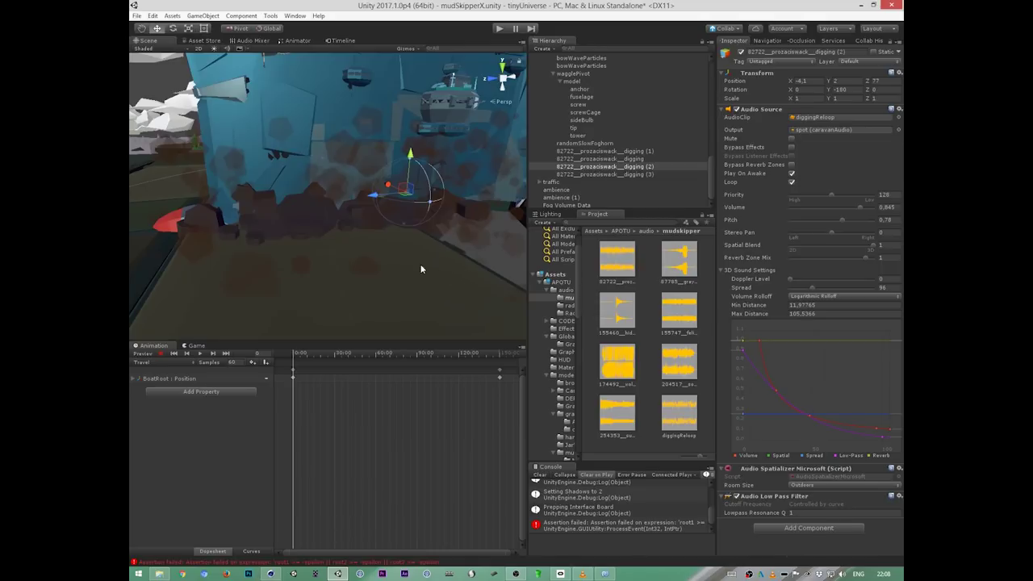
pyautogui.keyDown('alt'); pyautogui.moveTo(465, 272); pyautogui.dragTo(362, 280); pyautogui.keyUp('alt')
pyautogui.keyDown('alt'); pyautogui.moveTo(337, 188); pyautogui.dragTo(397, 325); pyautogui.keyUp('alt')
# Step: Select all four digging audio sources together and examine their range spheres and shared spatializer and low-pass filter components
pyautogui.keyDown('shift'); pyautogui.click(643, 154); pyautogui.keyUp('shift')
pyautogui.keyDown('shift'); pyautogui.click(621, 174); pyautogui.keyUp('shift')
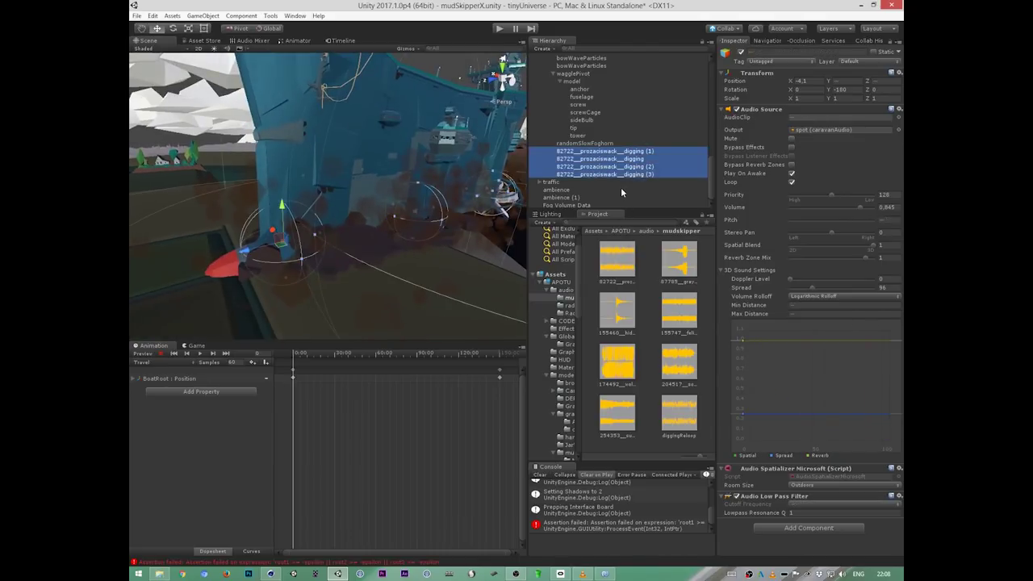
pyautogui.click(617, 174)
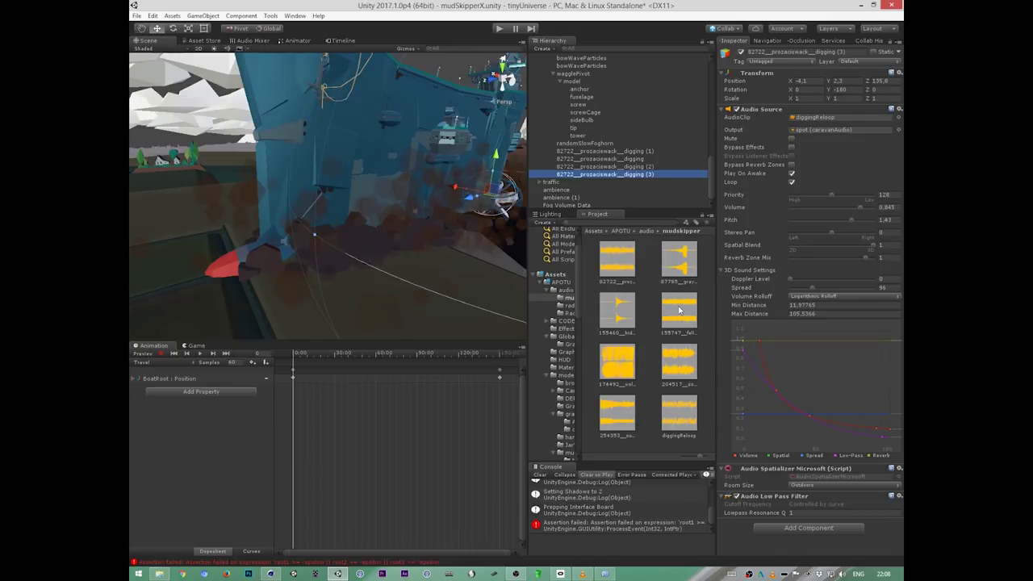
pyautogui.moveTo(459, 278)
pyautogui.keyDown('alt'); pyautogui.mouseDown()
pyautogui.moveTo(431, 276)
pyautogui.moveTo(533, 256)
pyautogui.moveTo(464, 279)
pyautogui.mouseUp(); pyautogui.keyUp('alt')
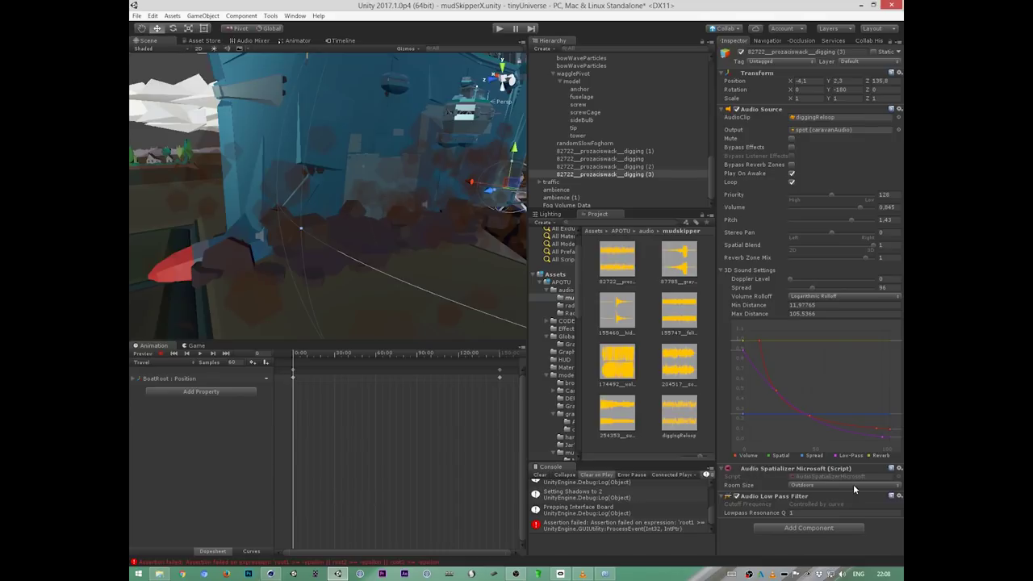
pyautogui.keyDown('shift'); pyautogui.click(645, 151); pyautogui.keyUp('shift')
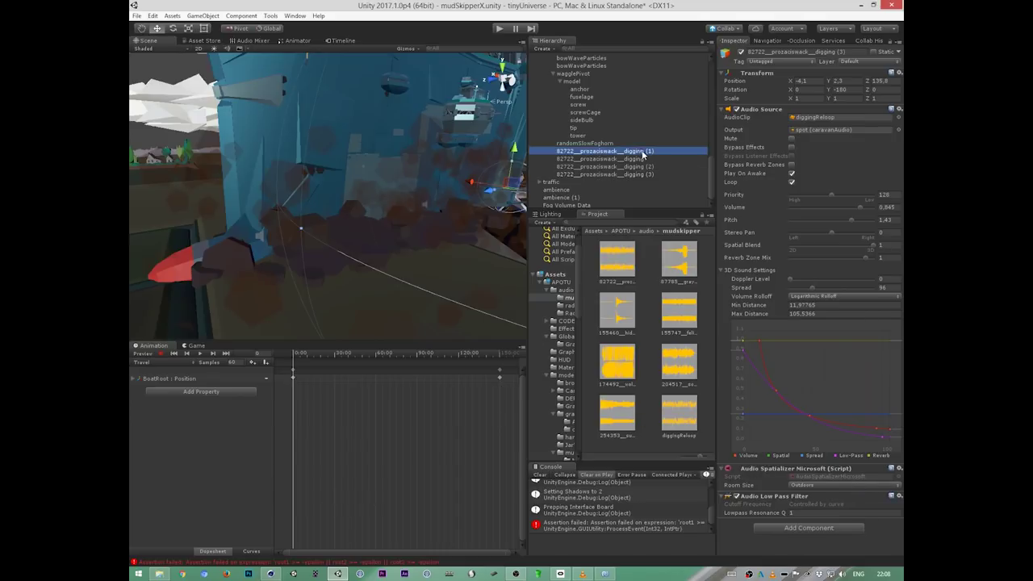
pyautogui.moveTo(425, 327)
pyautogui.keyDown('alt'); pyautogui.mouseDown()
pyautogui.moveTo(406, 288)
pyautogui.moveTo(368, 283)
pyautogui.moveTo(420, 305)
pyautogui.moveTo(439, 287)
pyautogui.moveTo(374, 291)
pyautogui.moveTo(493, 260)
pyautogui.moveTo(443, 276)
pyautogui.moveTo(419, 311)
pyautogui.mouseUp(); pyautogui.keyUp('alt')
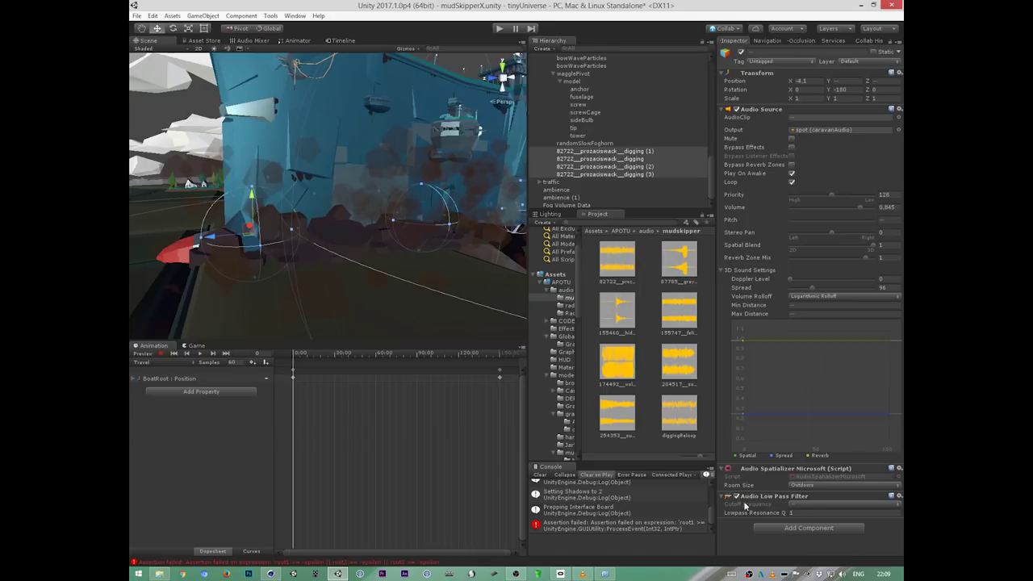
# Step: Inspect digging (1), the unnumbered source, digging (2) and digging (3) individually, comparing their pitch and low-pass filter settings
pyautogui.click(632, 152)
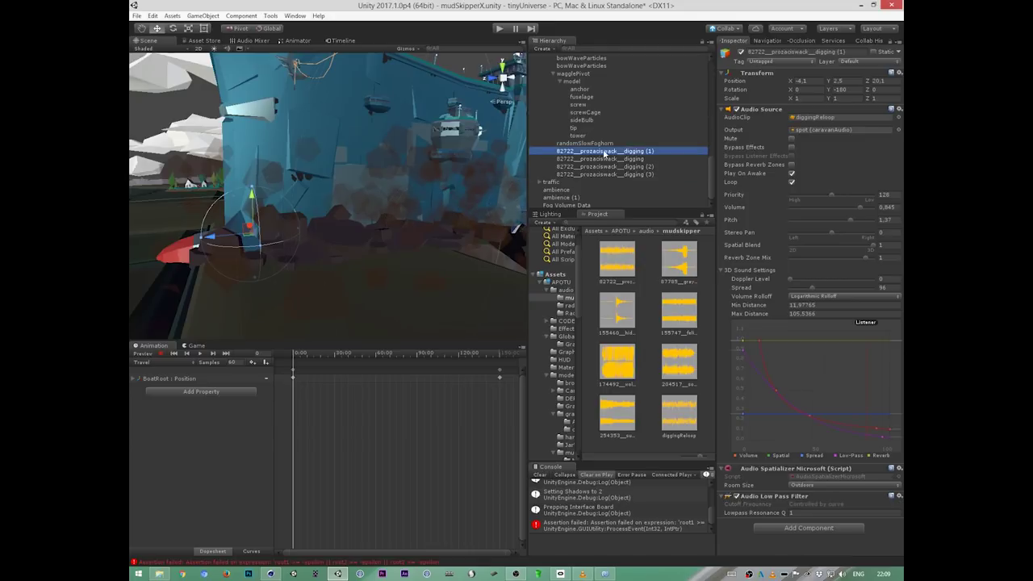
pyautogui.click(641, 159)
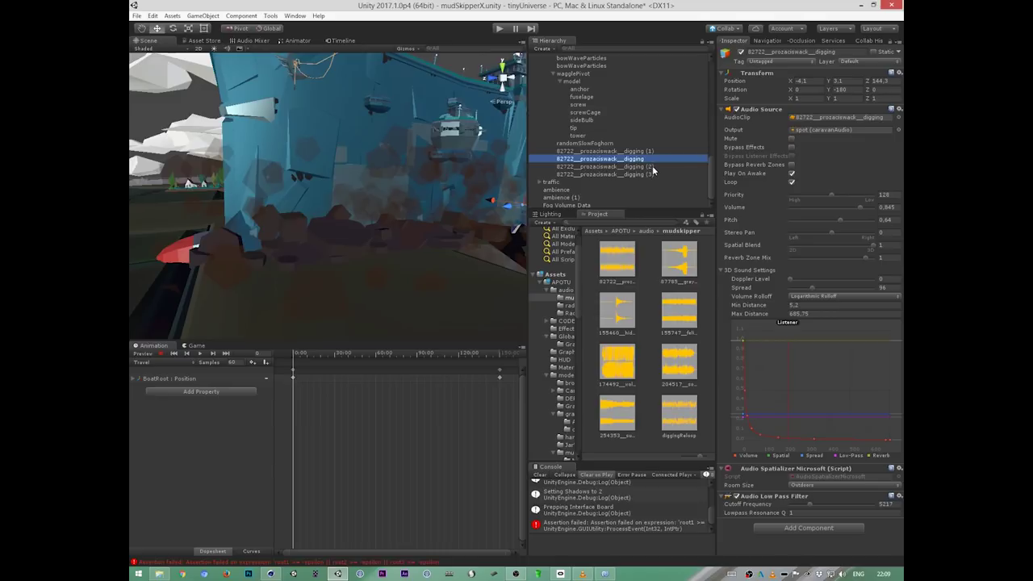
pyautogui.click(653, 166)
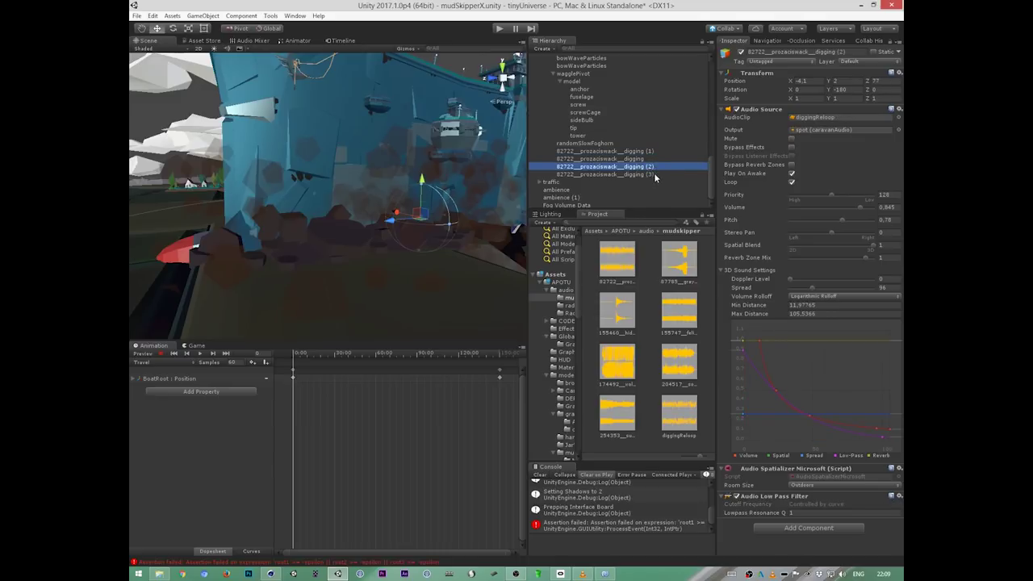
pyautogui.click(653, 173)
pyautogui.click(653, 167)
# Step: Select the unnumbered digging audio source again and examine its position at the screw and its long-range volume rolloff
pyautogui.click(652, 160)
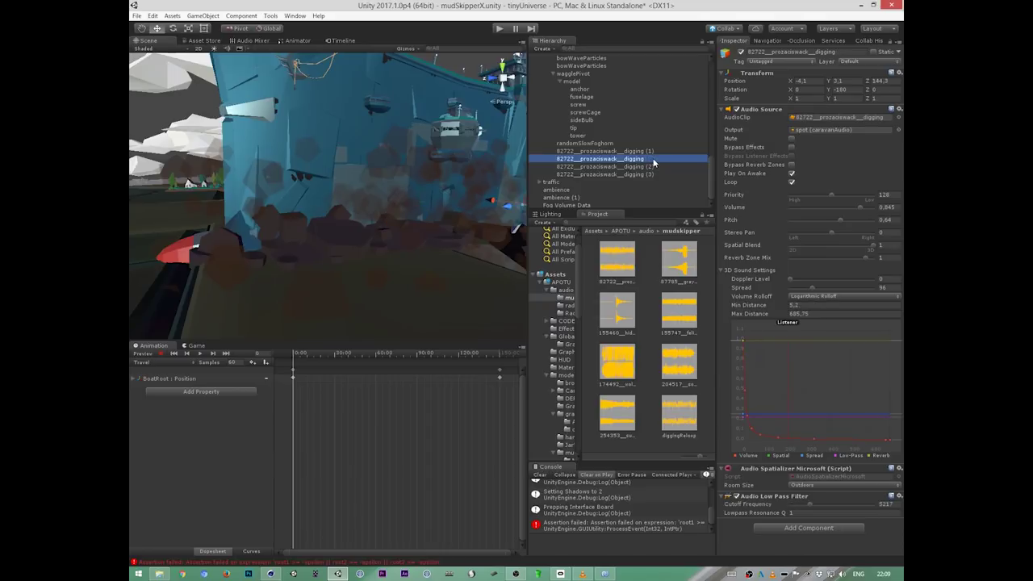
pyautogui.keyDown('alt'); pyautogui.moveTo(501, 283); pyautogui.dragTo(357, 297); pyautogui.keyUp('alt')
pyautogui.keyDown('alt'); pyautogui.moveTo(444, 265); pyautogui.dragTo(482, 271, button='right'); pyautogui.keyUp('alt')
pyautogui.keyDown('alt'); pyautogui.moveTo(417, 287); pyautogui.dragTo(386, 289); pyautogui.keyUp('alt')
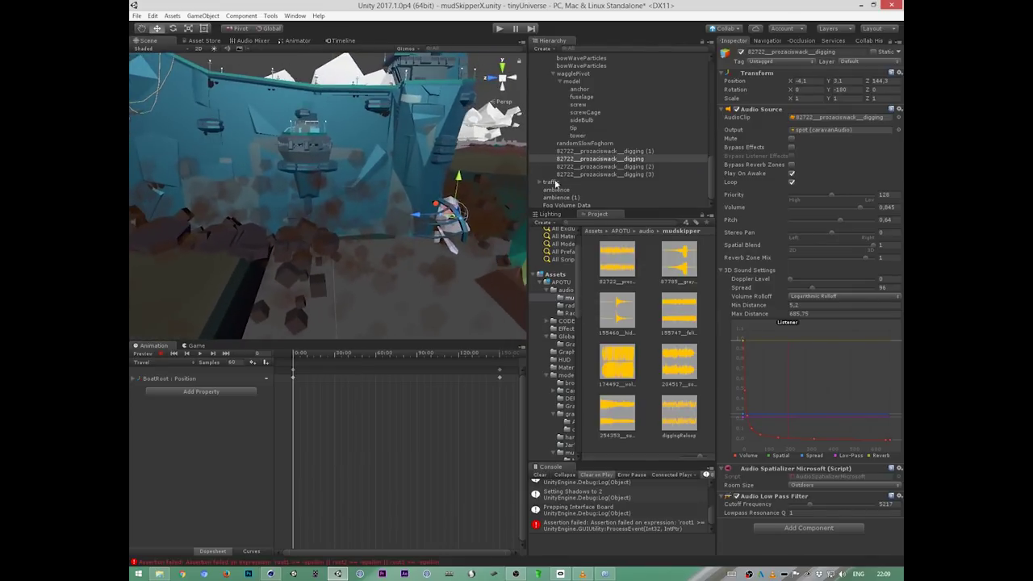
# Step: Select digging (1), (2) and (3) together and examine their common rolloff curves and their range around the ship
pyautogui.keyDown('ctrl'); pyautogui.click(651, 167); pyautogui.keyUp('ctrl')
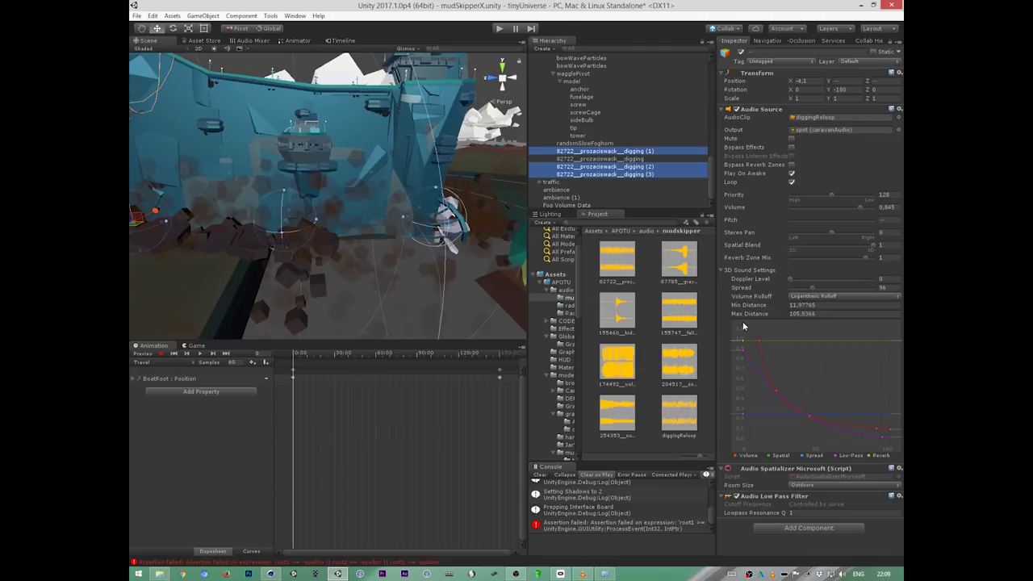
pyautogui.keyDown('alt'); pyautogui.moveTo(319, 278); pyautogui.dragTo(428, 270); pyautogui.keyUp('alt')
pyautogui.keyDown('alt'); pyautogui.moveTo(497, 271); pyautogui.dragTo(390, 284); pyautogui.keyUp('alt')
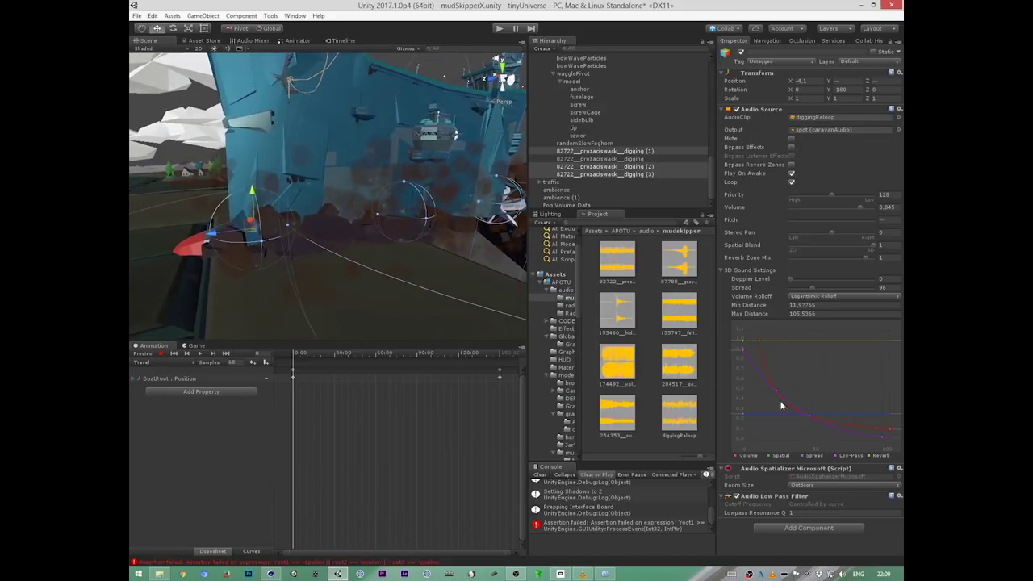
pyautogui.keyDown('alt'); pyautogui.moveTo(435, 300); pyautogui.dragTo(373, 293, button='right'); pyautogui.keyUp('alt')
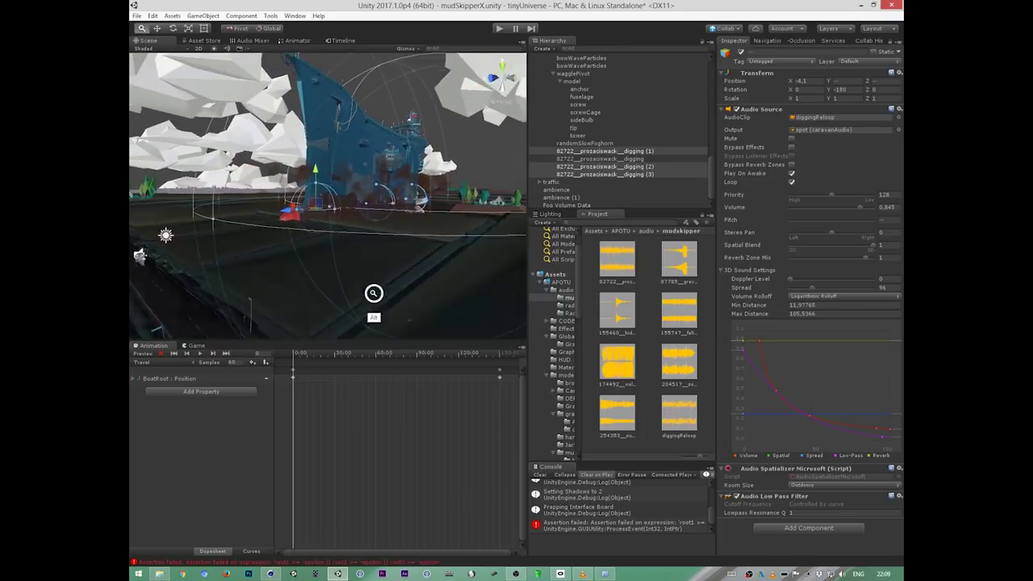
pyautogui.keyDown('alt'); pyautogui.moveTo(374, 293); pyautogui.dragTo(402, 299); pyautogui.keyUp('alt')
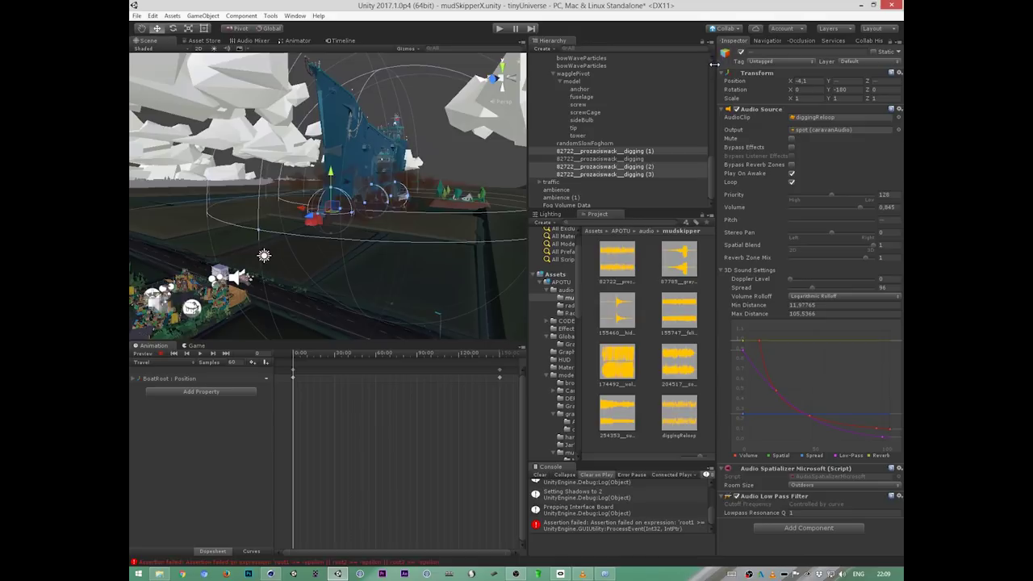
# Step: Activate the FX object in the scene hierarchy and turn on scene lighting in the Scene view
pyautogui.click(711, 68)
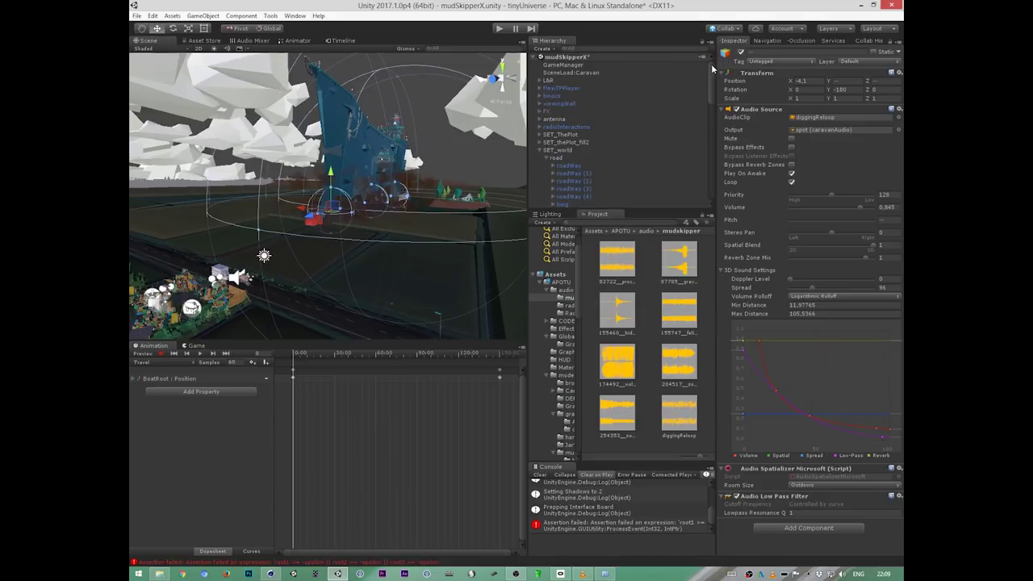
pyautogui.click(547, 111)
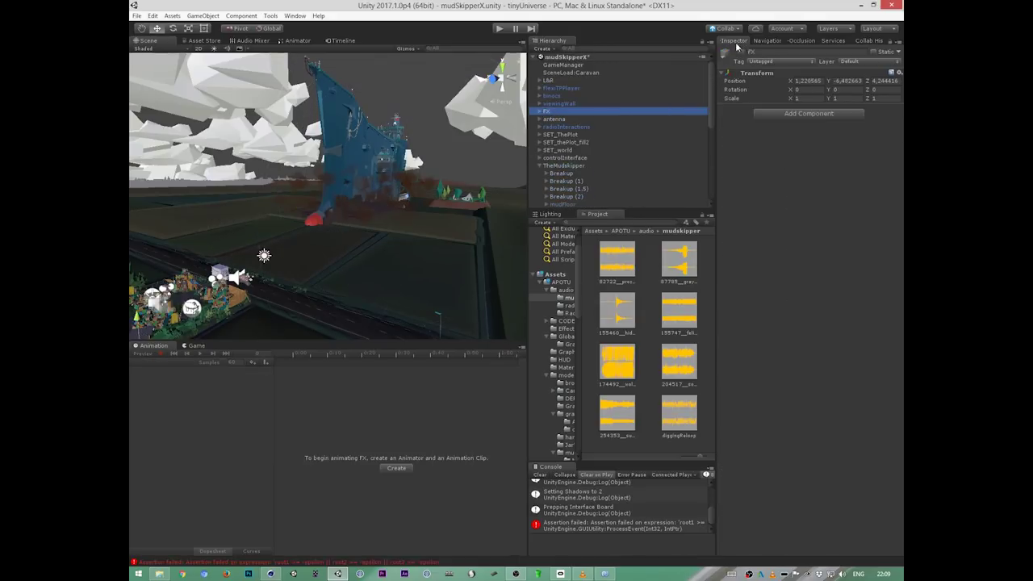
pyautogui.click(741, 52)
pyautogui.click(214, 49)
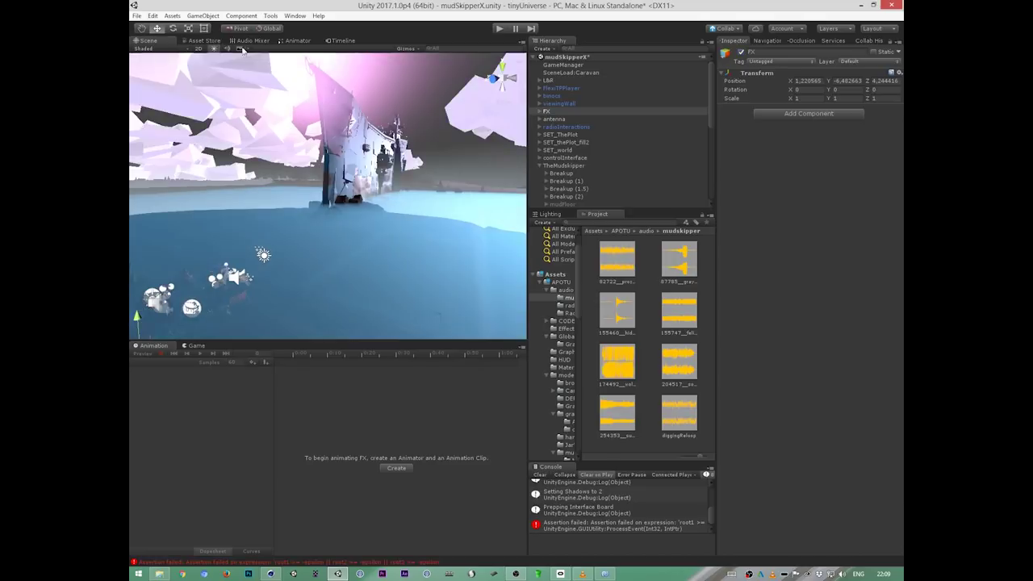
# Step: Select the ambience (1) audio source at the camp and examine its placement and audio settings
pyautogui.keyDown('alt'); pyautogui.moveTo(347, 293); pyautogui.dragTo(487, 260); pyautogui.keyUp('alt')
pyautogui.keyDown('alt'); pyautogui.moveTo(461, 274); pyautogui.dragTo(487, 247, button='middle'); pyautogui.keyUp('alt')
pyautogui.keyDown('alt'); pyautogui.moveTo(486, 247); pyautogui.dragTo(430, 281); pyautogui.keyUp('alt')
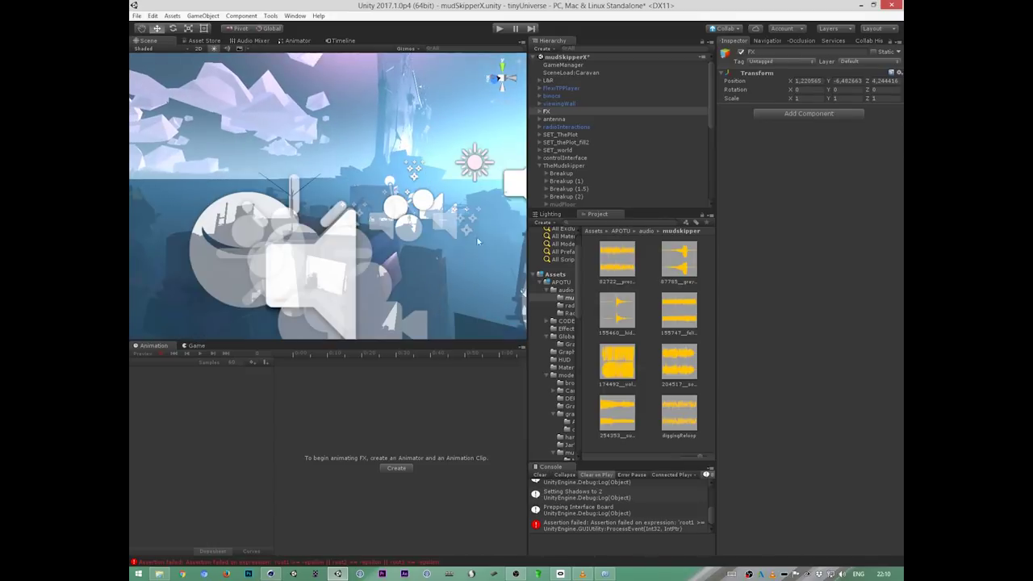
pyautogui.keyDown('alt'); pyautogui.moveTo(482, 224); pyautogui.dragTo(428, 264); pyautogui.keyUp('alt')
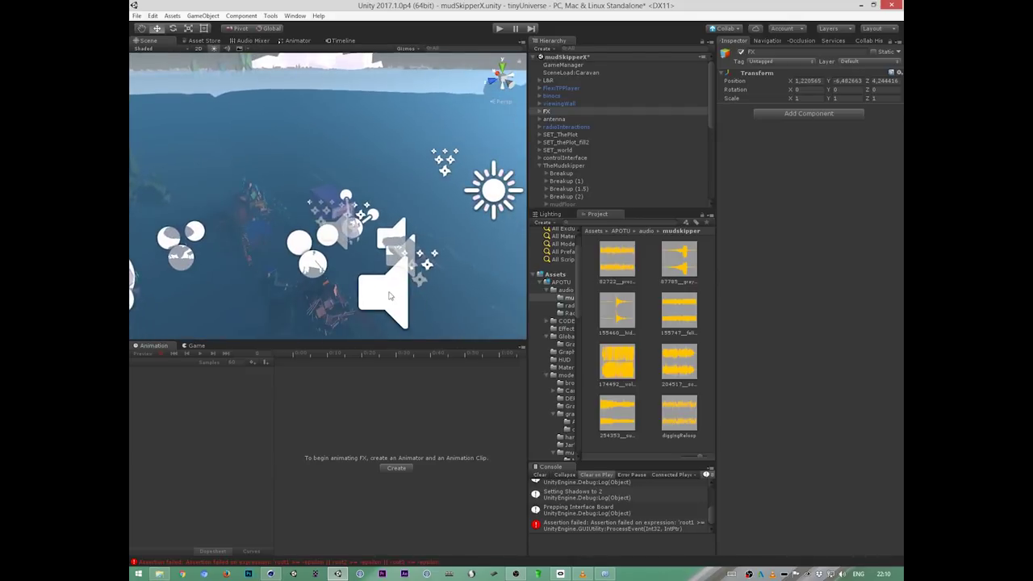
pyautogui.click(388, 295)
pyautogui.keyDown('alt'); pyautogui.moveTo(444, 309); pyautogui.dragTo(416, 294); pyautogui.keyUp('alt')
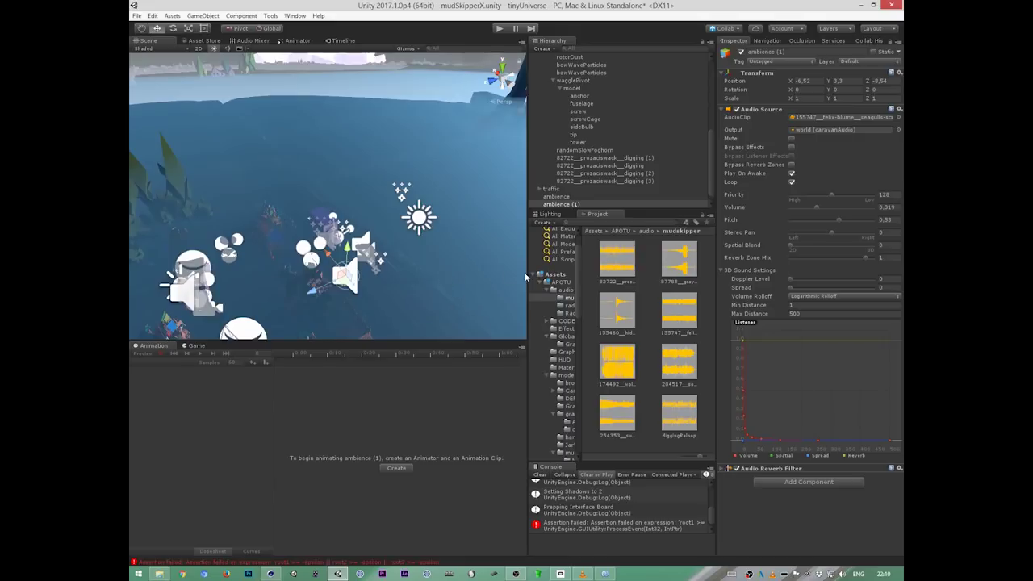
# Step: Widen the Scene view slightly and shrink the 3D gizmo icons until they are hidden
pyautogui.moveTo(526, 311); pyautogui.dragTo(538, 323)
pyautogui.keyDown('alt'); pyautogui.moveTo(489, 282); pyautogui.dragTo(465, 287); pyautogui.keyUp('alt')
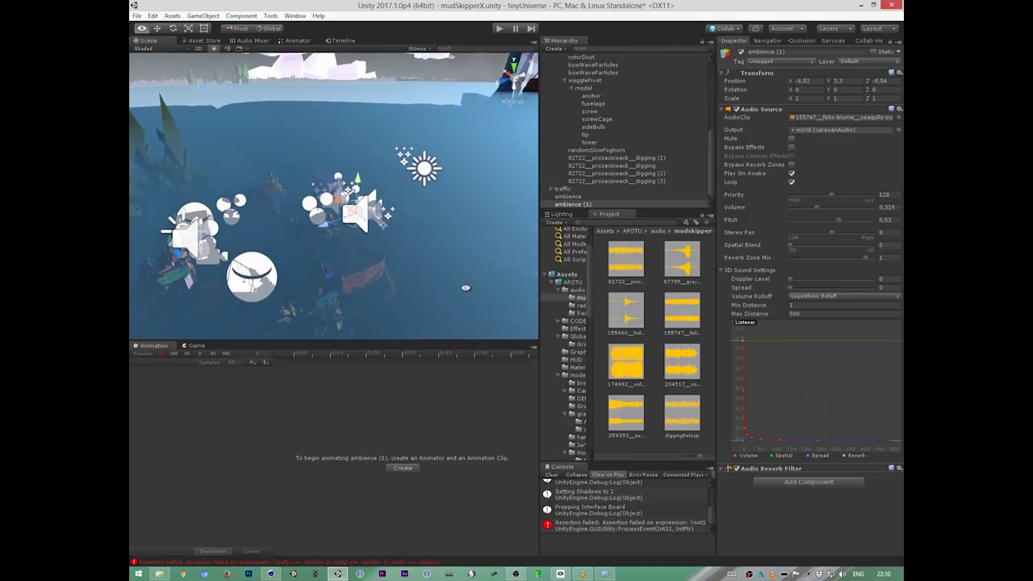
pyautogui.click(424, 49)
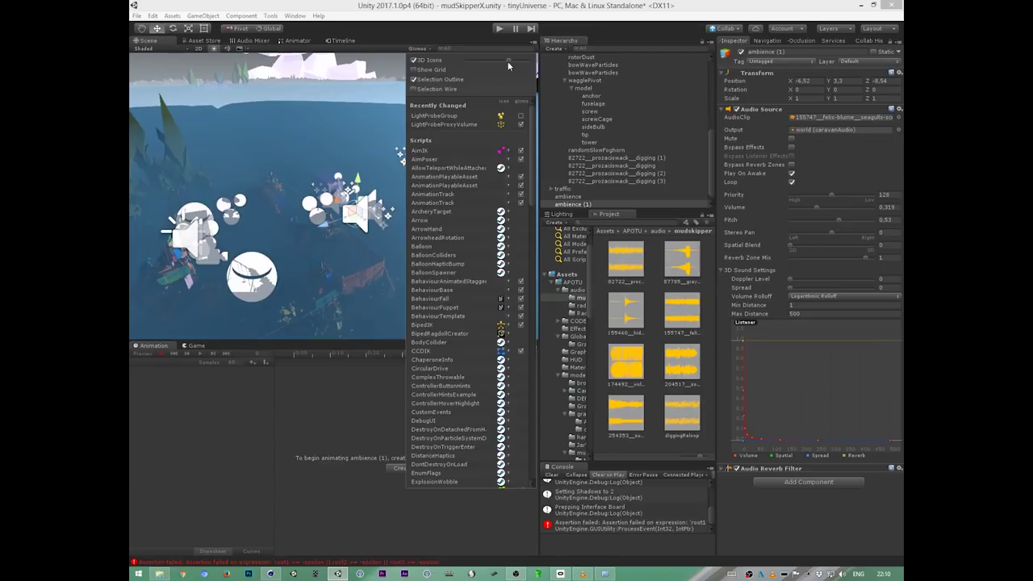
pyautogui.moveTo(508, 59); pyautogui.dragTo(311, 124)
pyautogui.click(421, 49)
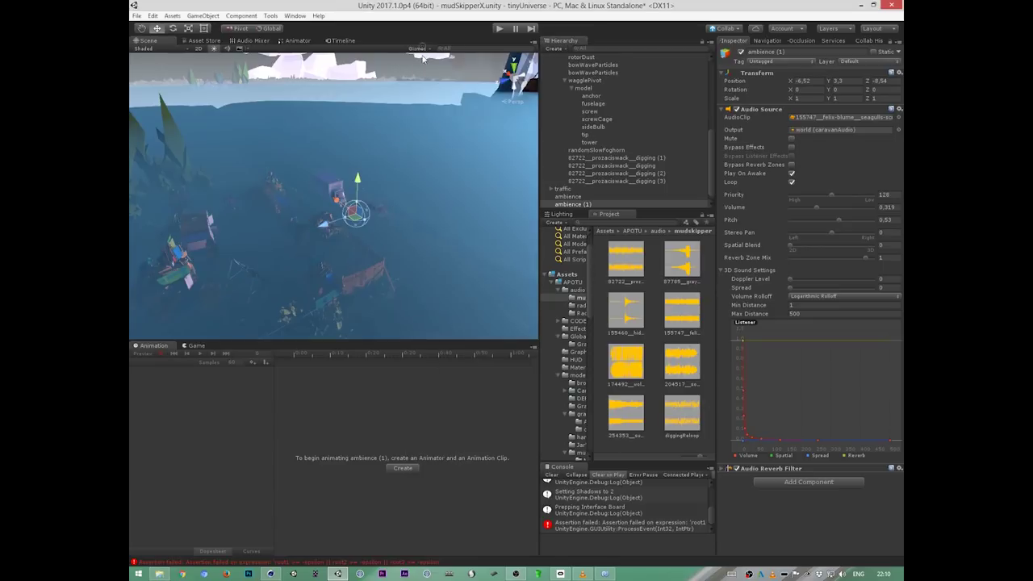
# Step: Collapse the wagglePivot and BoatRoot branches of the scene hierarchy and make the Console taller
pyautogui.click(562, 80)
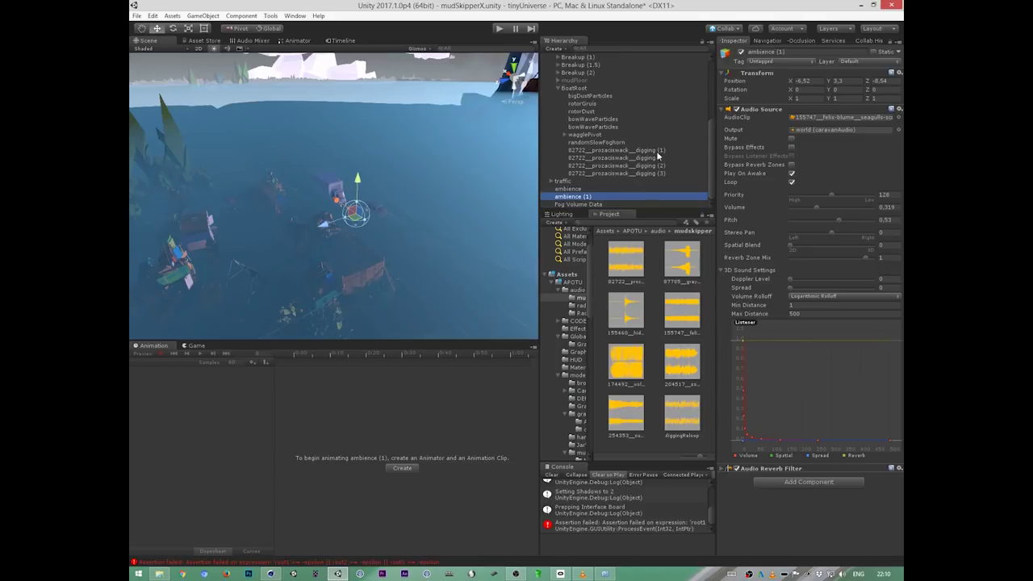
pyautogui.moveTo(710, 148); pyautogui.dragTo(708, 122)
pyautogui.click(563, 144)
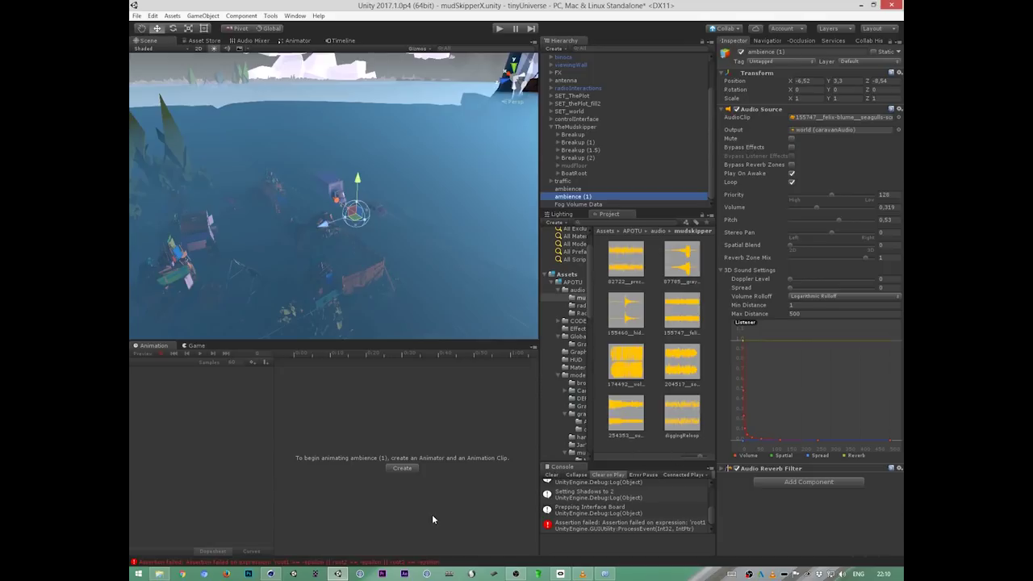
pyautogui.moveTo(683, 461); pyautogui.dragTo(716, 414)
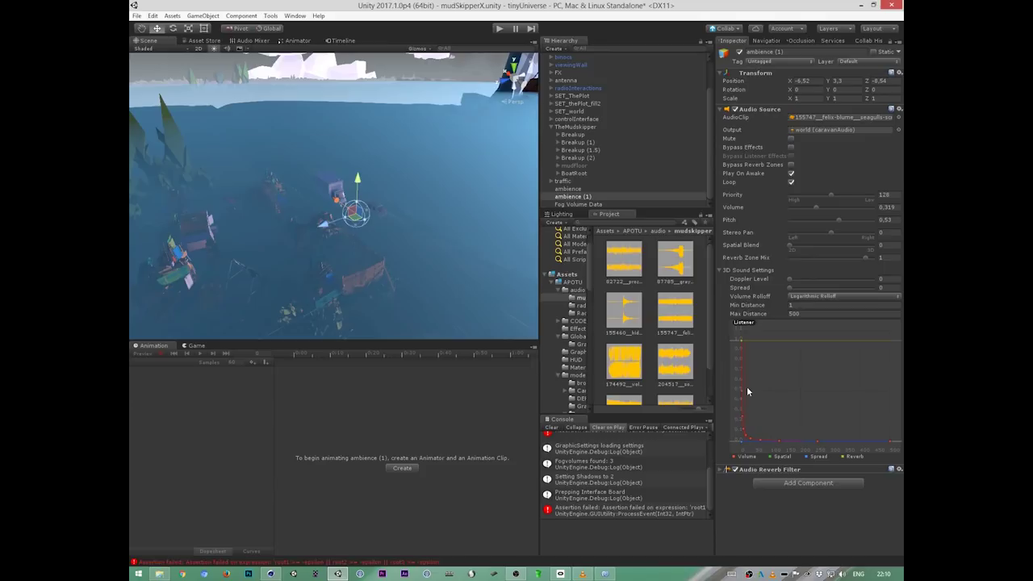
# Step: Examine the camp's caravans and props up close in the foggy, lit scene
pyautogui.keyDown('alt'); pyautogui.moveTo(391, 276); pyautogui.dragTo(449, 269); pyautogui.keyUp('alt')
pyautogui.moveTo(379, 275)
pyautogui.keyDown('alt'); pyautogui.mouseDown(button='right')
pyautogui.moveTo(442, 257)
pyautogui.moveTo(399, 272)
pyautogui.mouseUp(button='right'); pyautogui.keyUp('alt')
pyautogui.keyDown('alt'); pyautogui.moveTo(398, 272); pyautogui.dragTo(452, 283); pyautogui.keyUp('alt')
pyautogui.moveTo(452, 283)
pyautogui.keyDown('alt'); pyautogui.mouseDown(button='middle')
pyautogui.moveTo(453, 272)
pyautogui.moveTo(439, 276)
pyautogui.mouseUp(button='middle'); pyautogui.keyUp('alt')
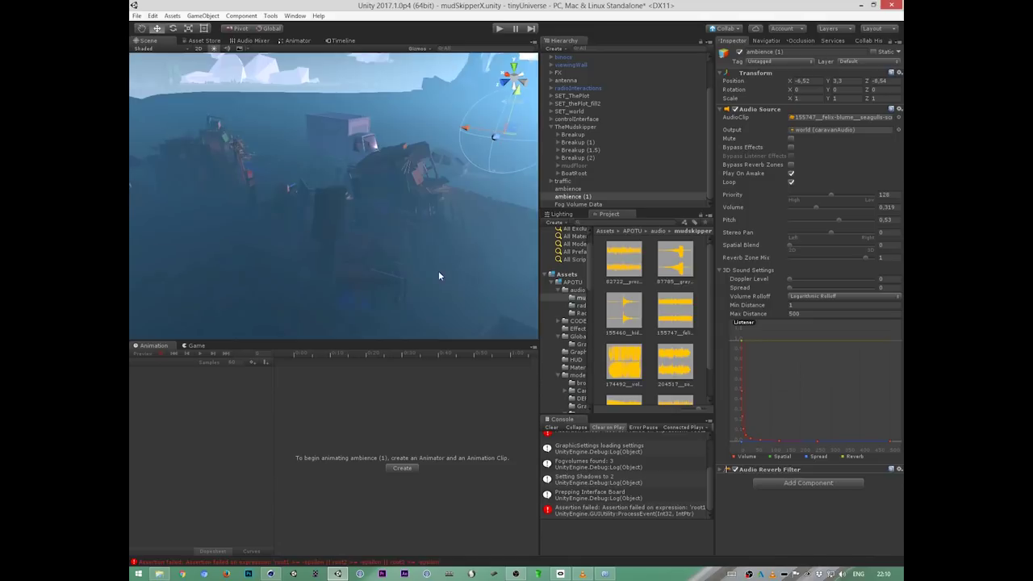